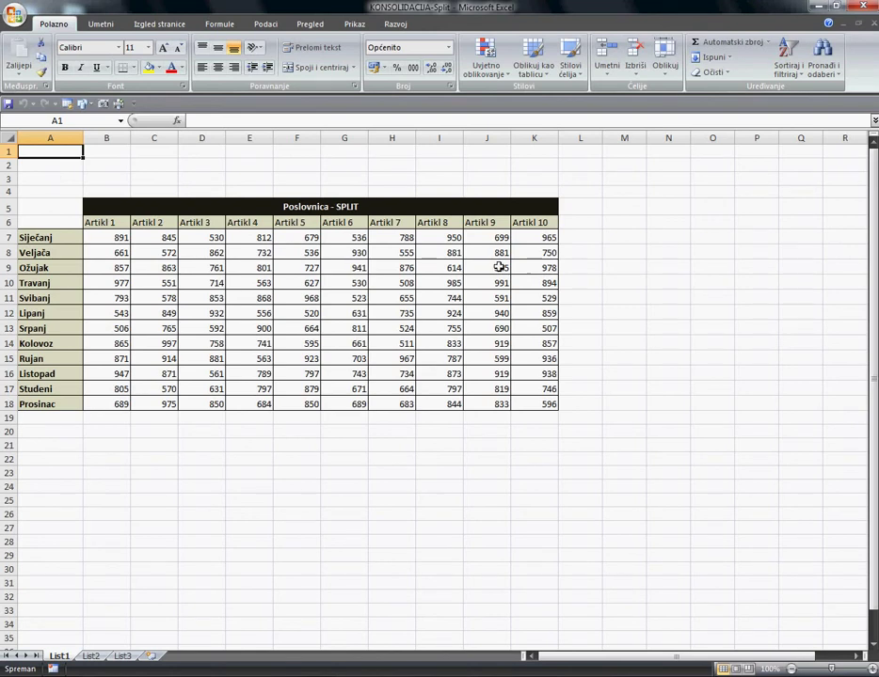
Click around cells below the Split table and back to A1 and A2.
{"action": "left_click", "coordinate": [144, 470]}
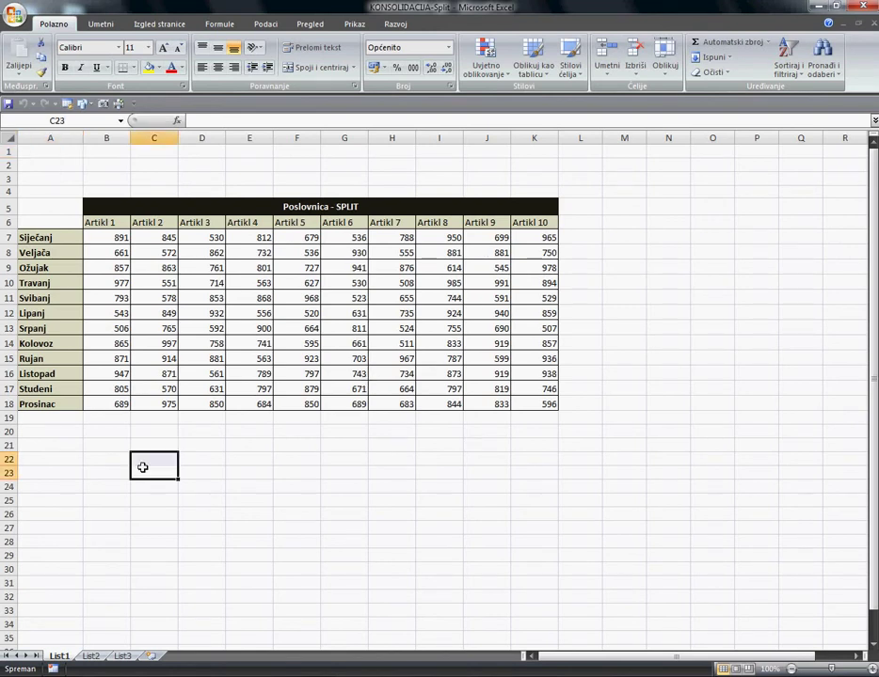
{"action": "left_click", "coordinate": [101, 450]}
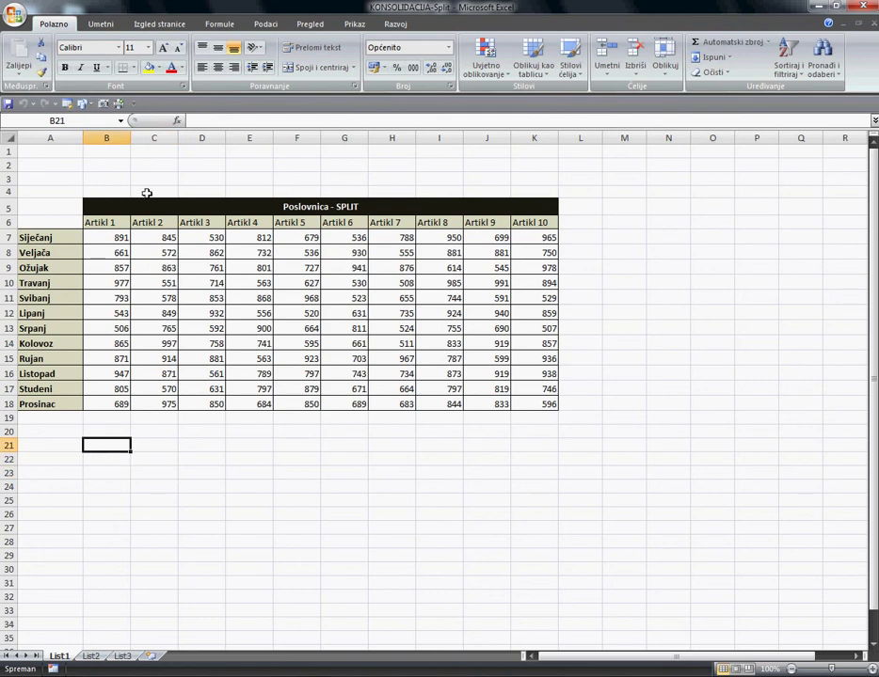
{"action": "left_click", "coordinate": [62, 158]}
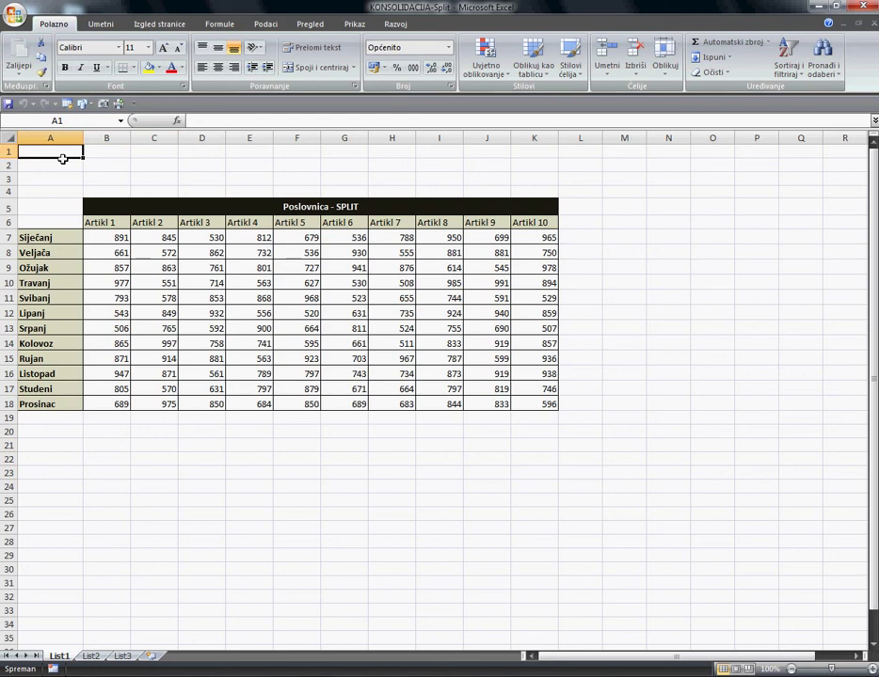
{"action": "left_click", "coordinate": [115, 448]}
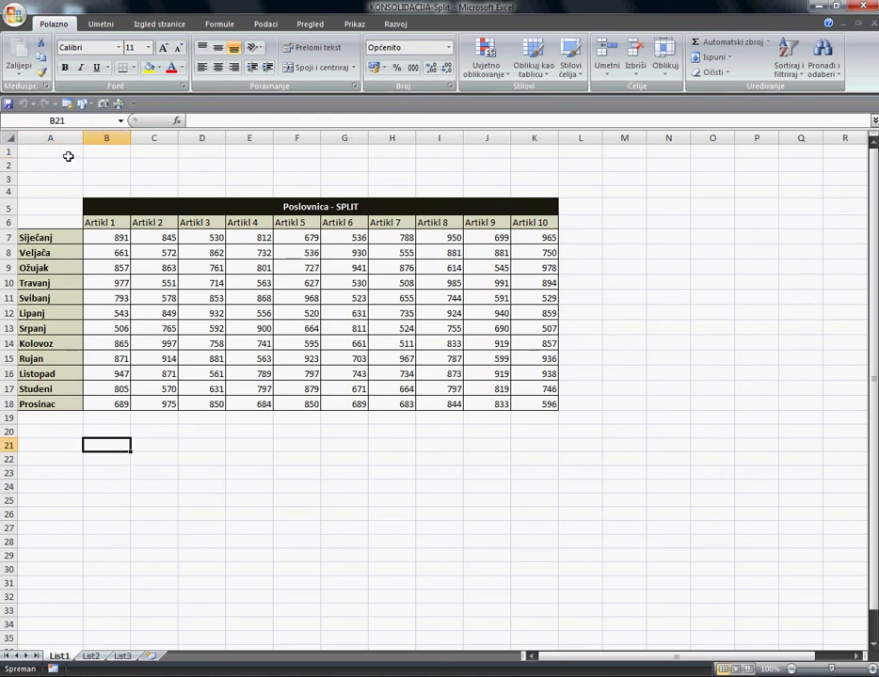
{"action": "left_click", "coordinate": [66, 154]}
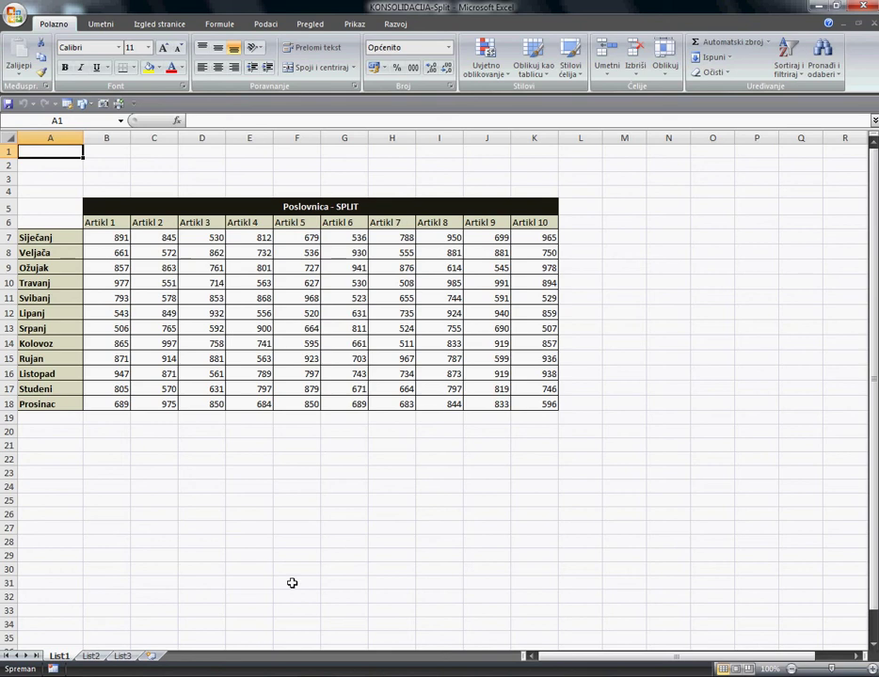
{"action": "left_click", "coordinate": [162, 513]}
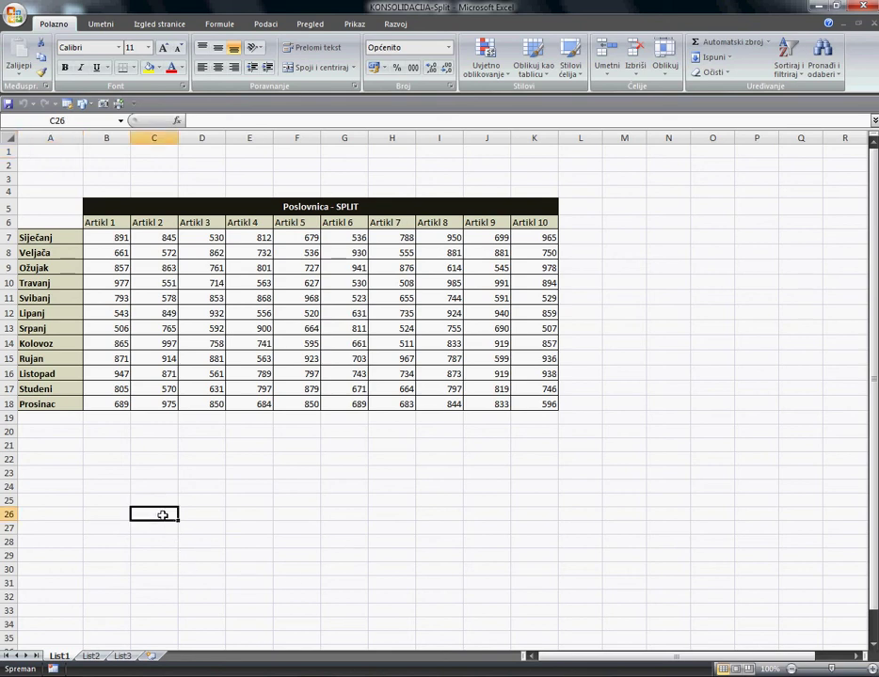
{"action": "left_click", "coordinate": [48, 156]}
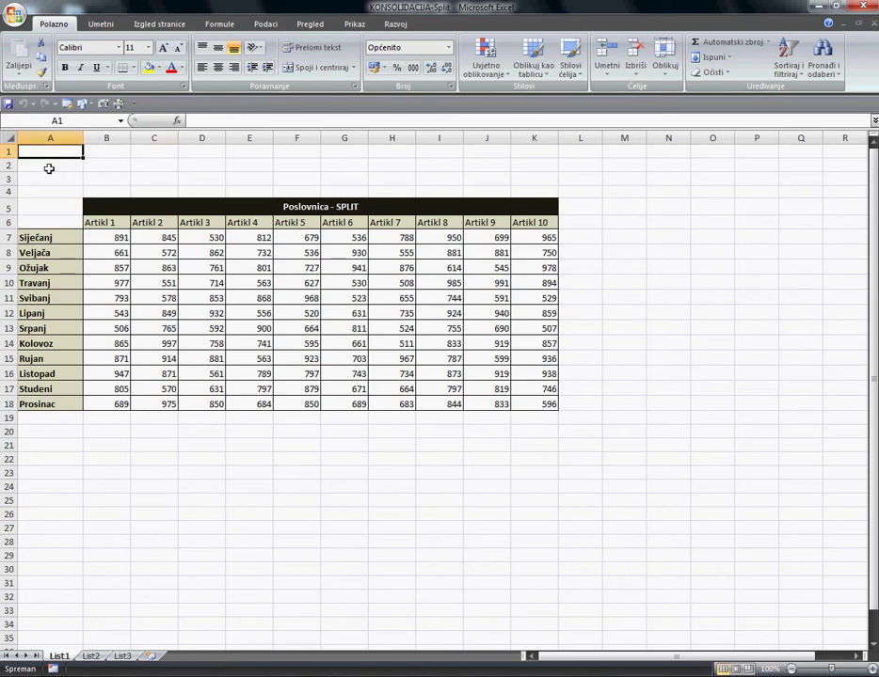
{"action": "left_click", "coordinate": [49, 165]}
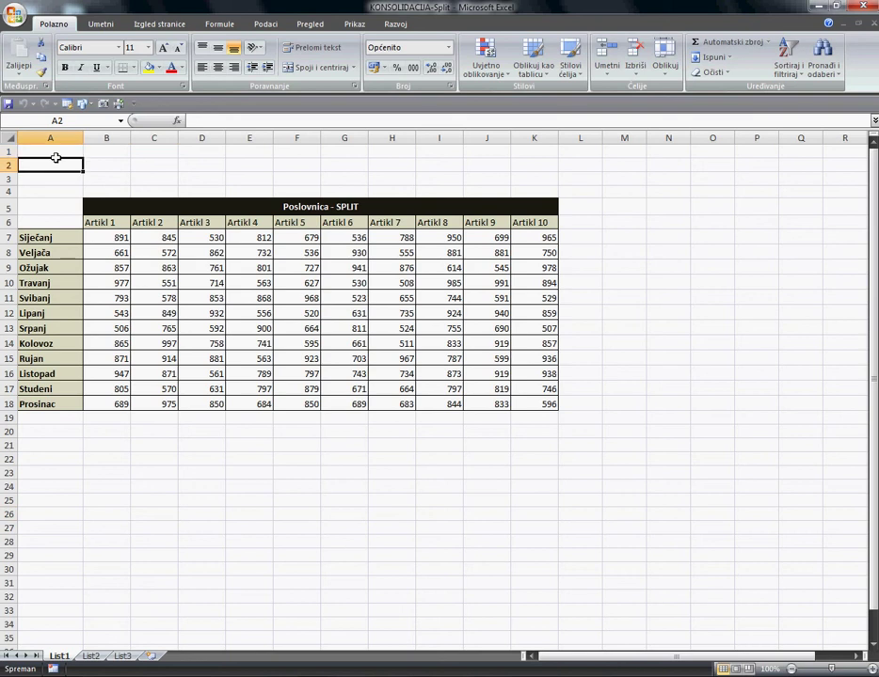
{"action": "left_click", "coordinate": [56, 156]}
{"action": "left_click", "coordinate": [58, 165]}
{"action": "left_click", "coordinate": [56, 156]}
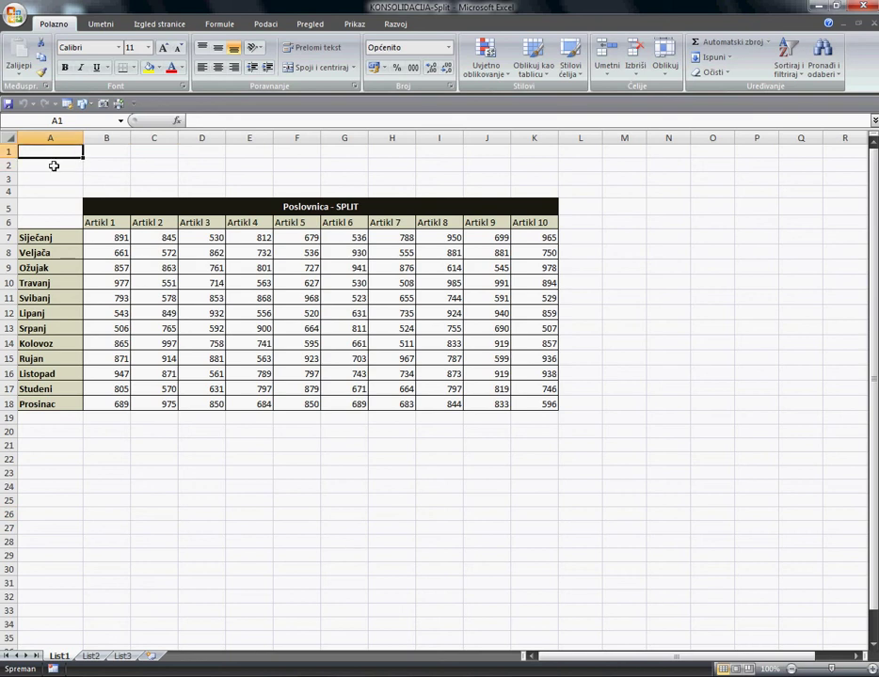
{"action": "left_click", "coordinate": [53, 168]}
{"action": "left_click", "coordinate": [57, 155]}
{"action": "left_click", "coordinate": [115, 473]}
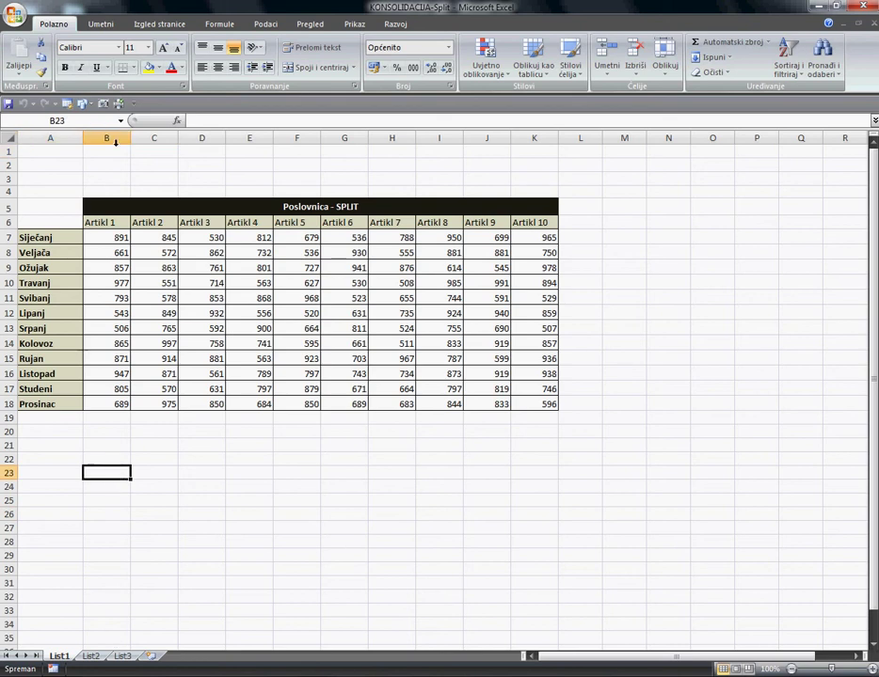
Widen column A of the Split sheet so the month names fit.
{"action": "left_click_drag", "start_coordinate": [89, 146], "coordinate": [99, 146]}
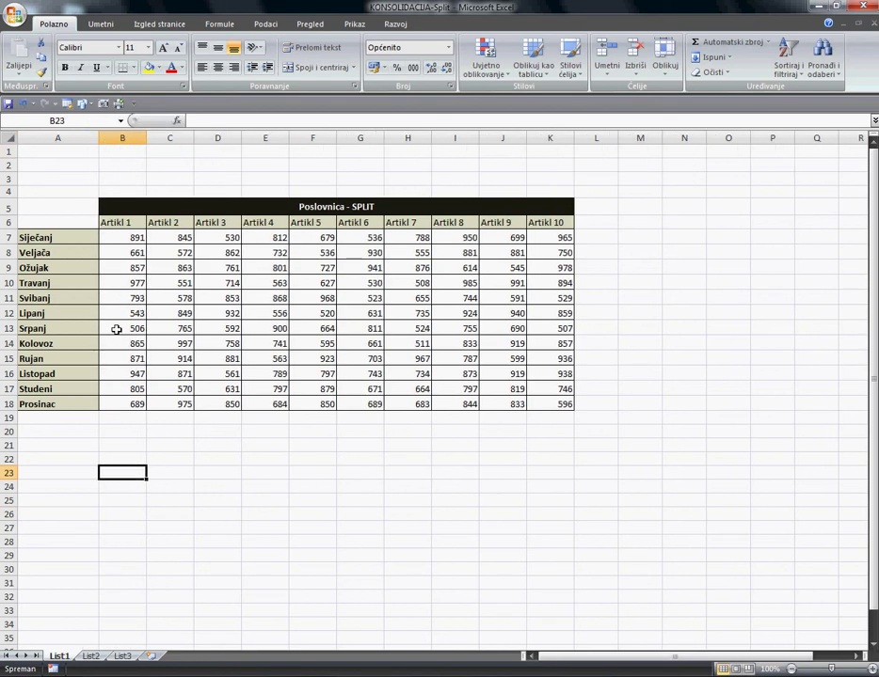
{"action": "left_click", "coordinate": [131, 432]}
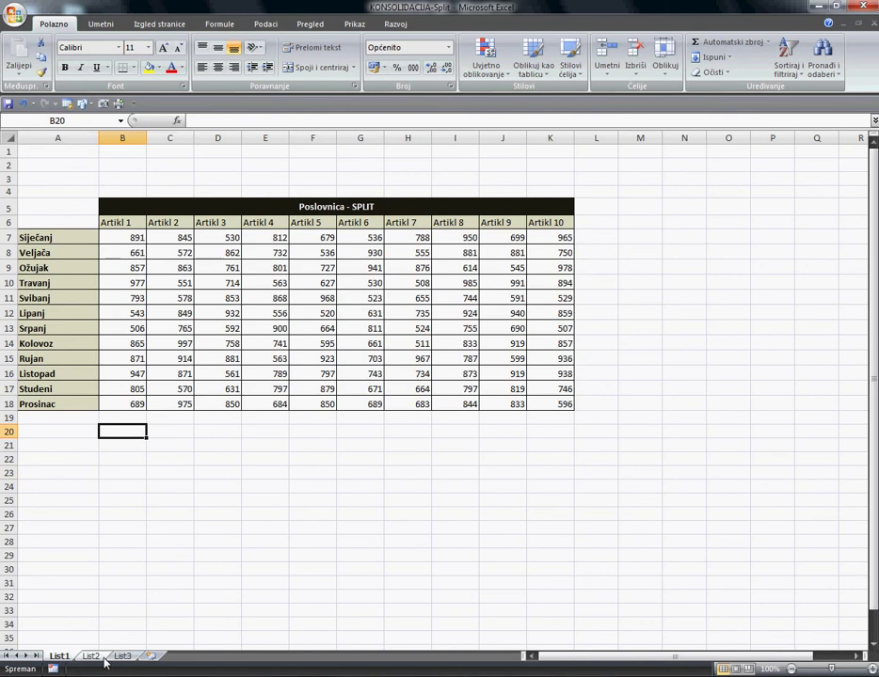
{"action": "left_click", "coordinate": [228, 471]}
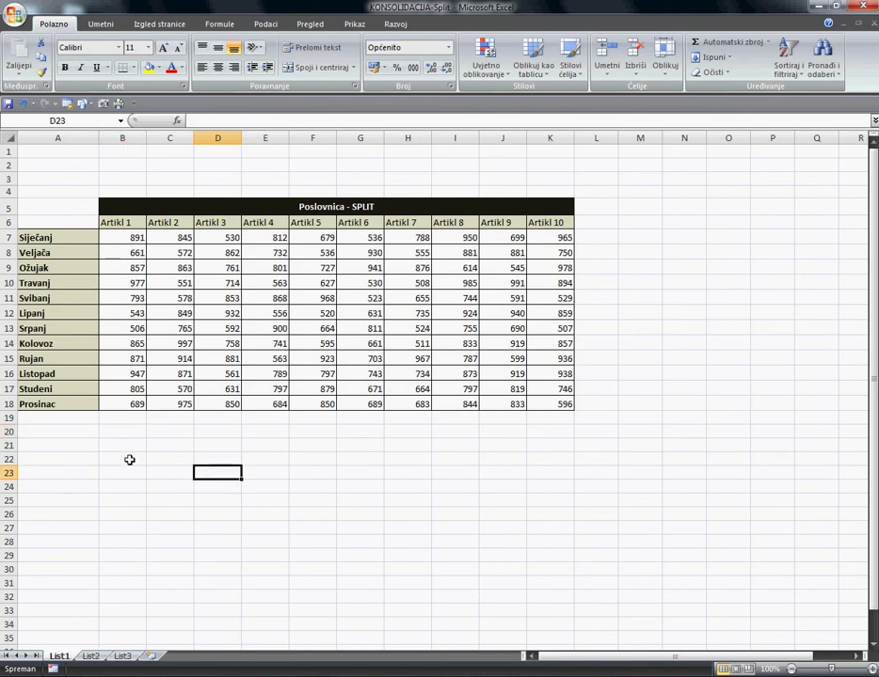
{"action": "left_click", "coordinate": [130, 459]}
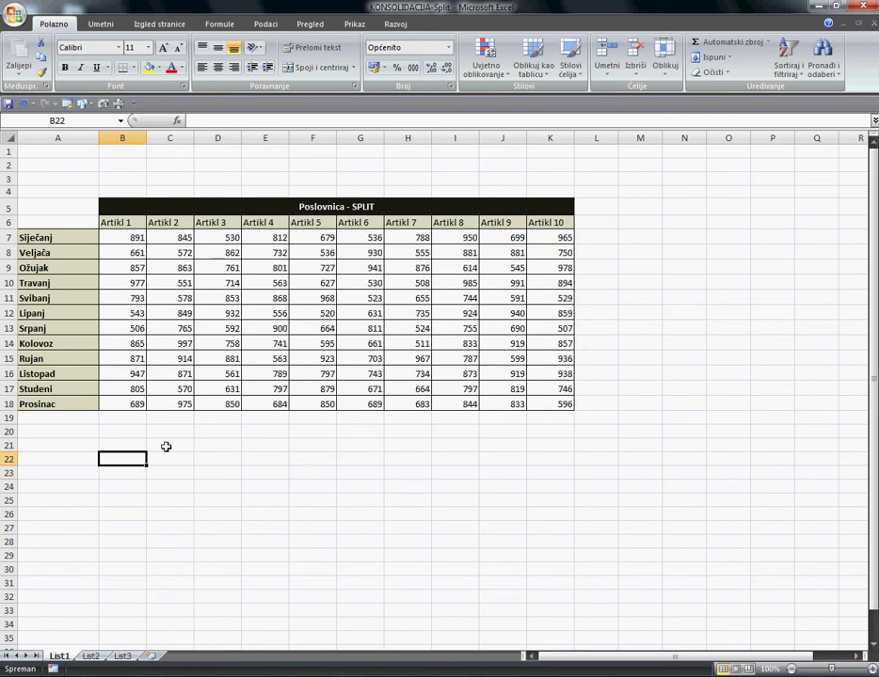
{"action": "left_click", "coordinate": [134, 435]}
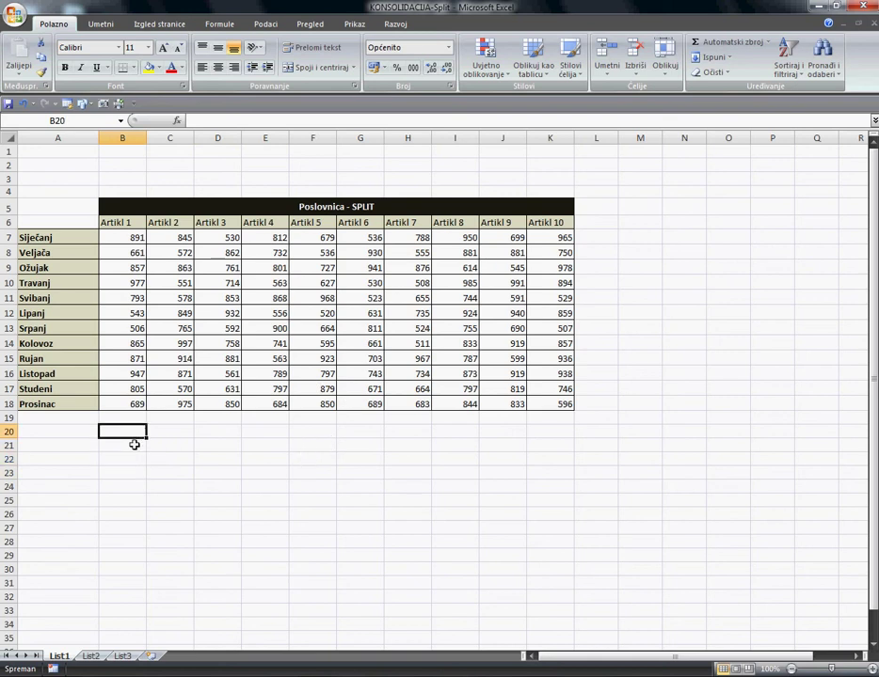
{"action": "left_click", "coordinate": [139, 457]}
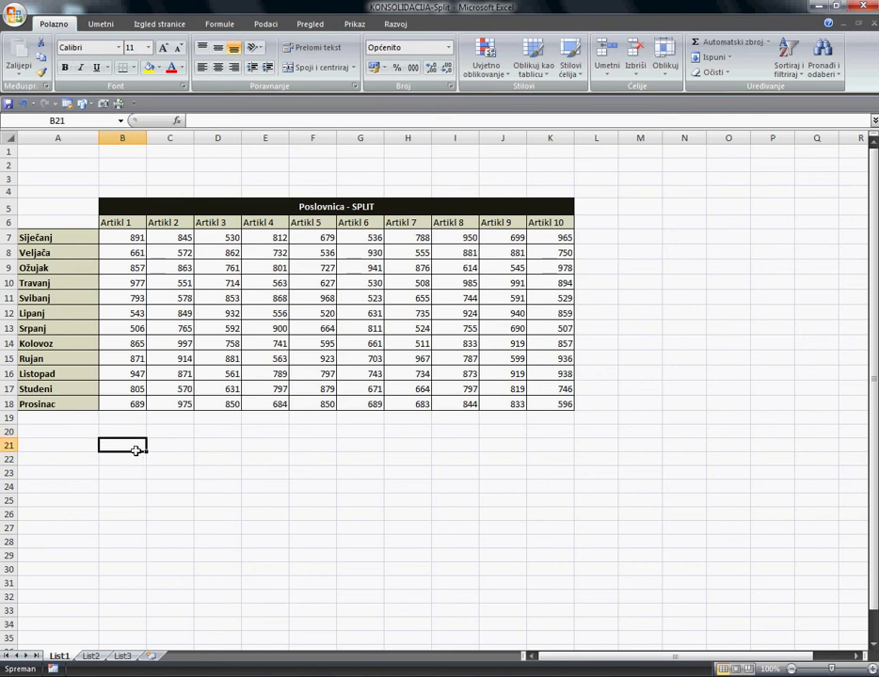
{"action": "left_click", "coordinate": [54, 154]}
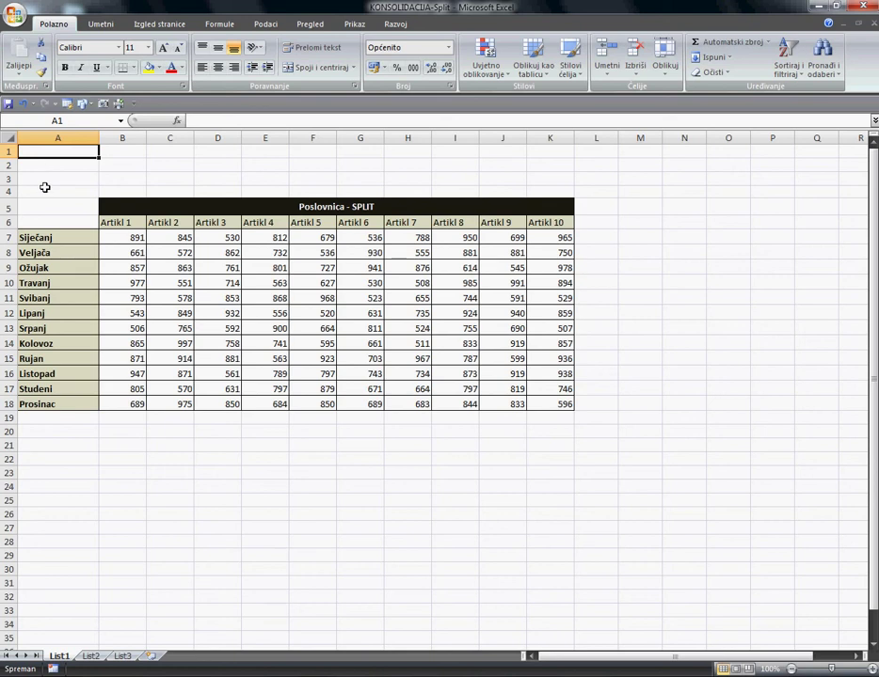
{"action": "left_click", "coordinate": [172, 472]}
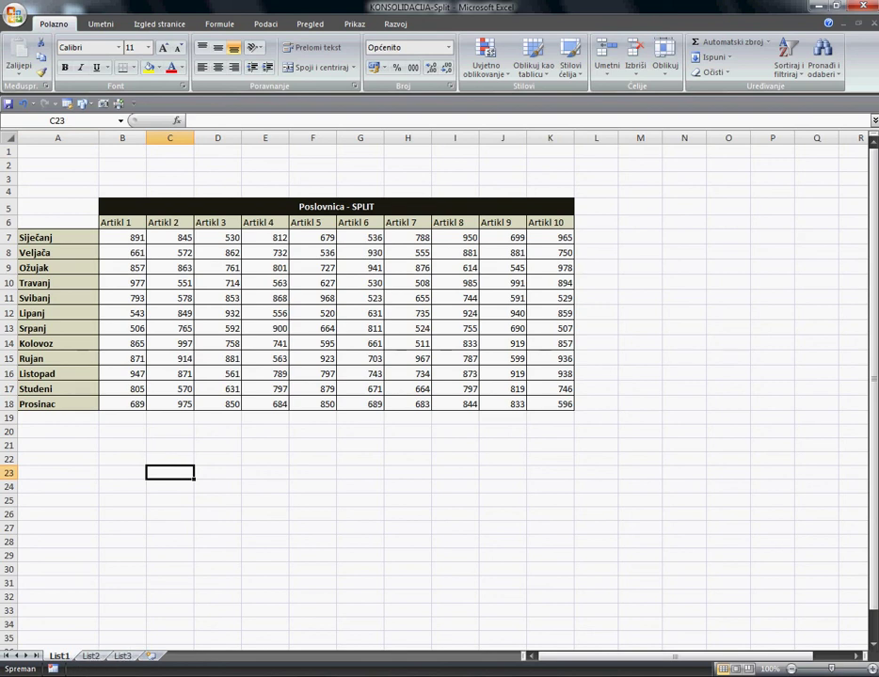
Cycle through the Pula, Split and Zagreb workbooks, ending on KONSOLIDACIJA-Pula.
{"action": "mouse_move", "coordinate": [318, 676]}
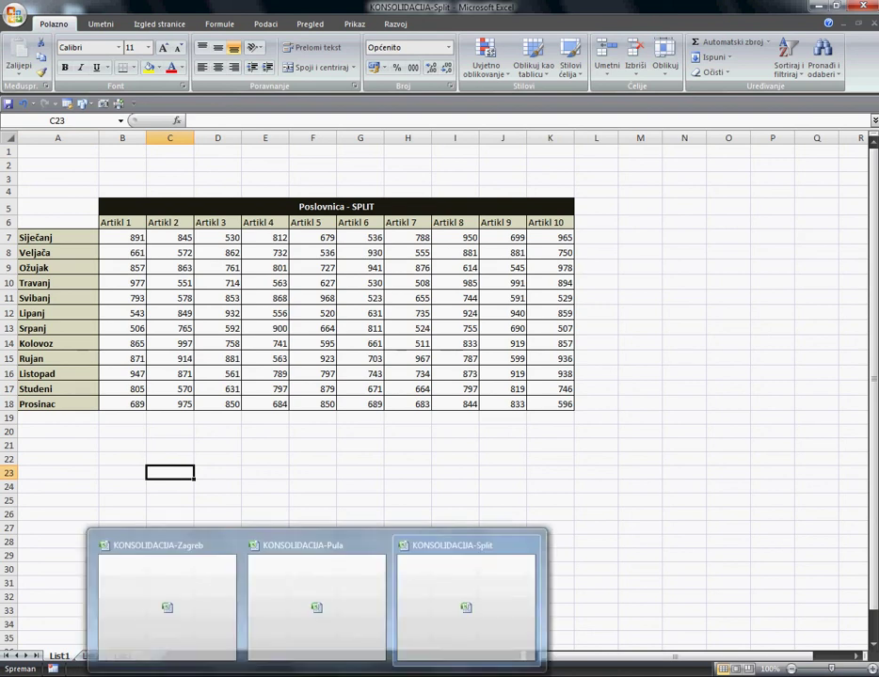
{"action": "left_click", "coordinate": [341, 577]}
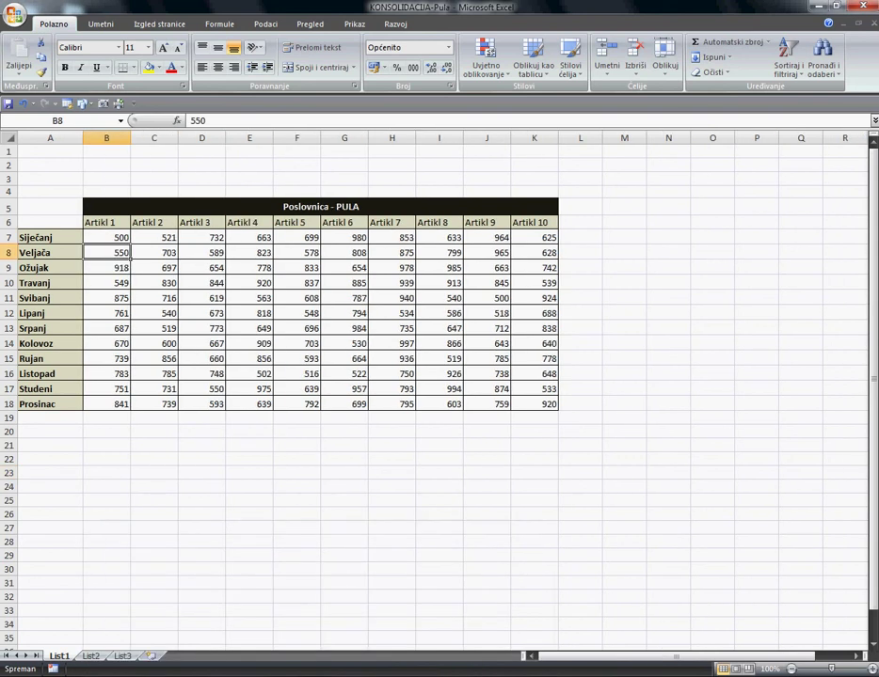
{"action": "mouse_move", "coordinate": [318, 676]}
{"action": "left_click", "coordinate": [433, 622]}
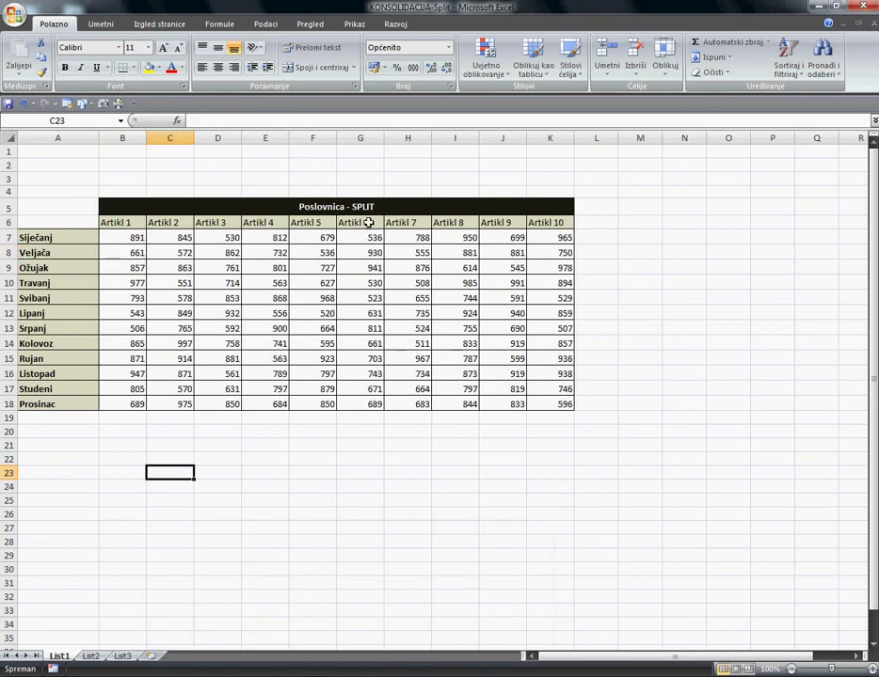
{"action": "mouse_move", "coordinate": [318, 673]}
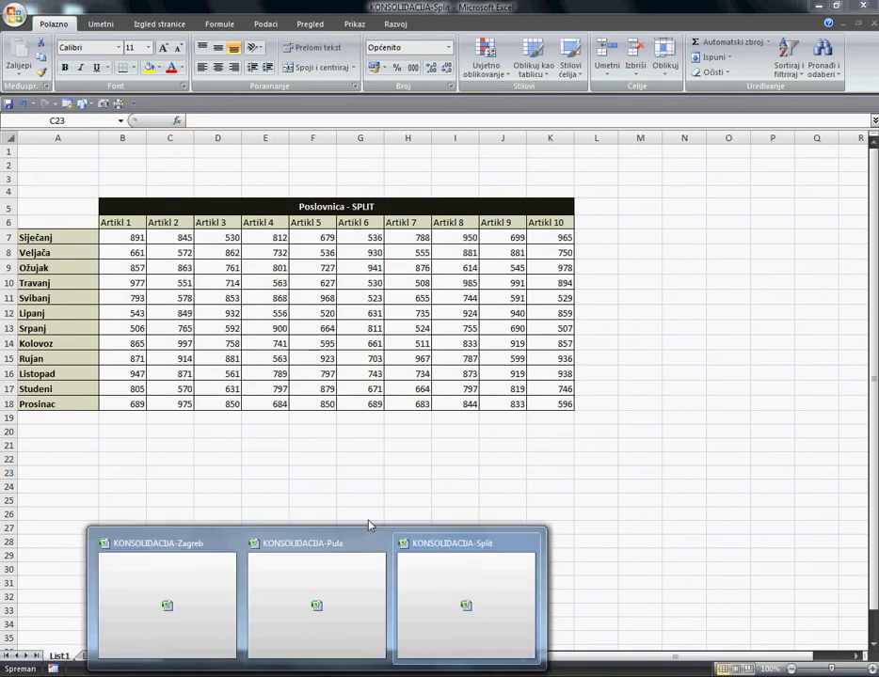
{"action": "left_click", "coordinate": [190, 572]}
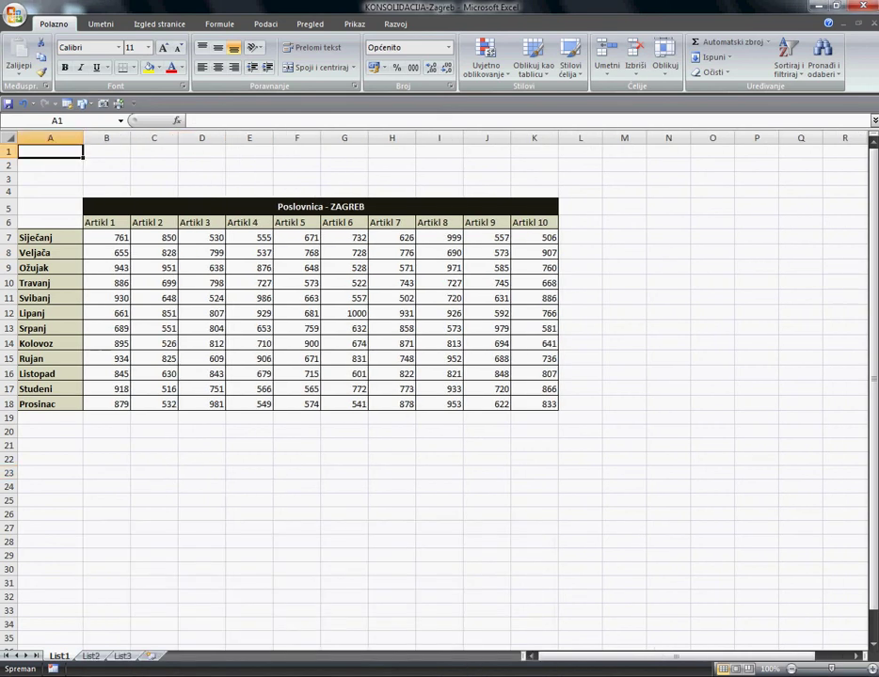
{"action": "mouse_move", "coordinate": [318, 674]}
{"action": "left_click", "coordinate": [328, 607]}
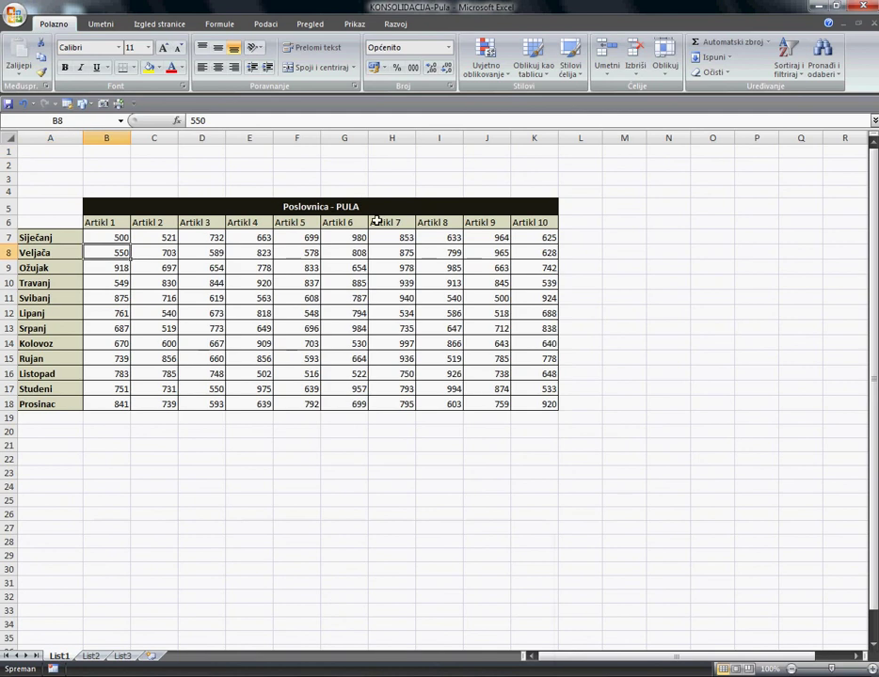
Jump to A1 of the Pula sheet and select the Artikl 1–8 headers.
{"action": "key", "text": "ctrl+Home"}
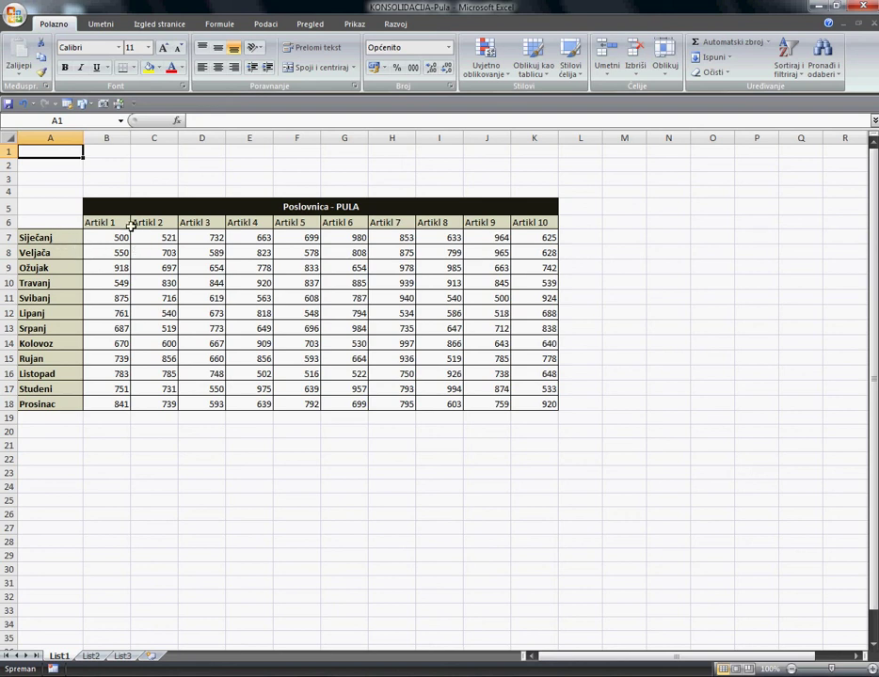
{"action": "left_click_drag", "start_coordinate": [126, 223], "coordinate": [451, 223]}
{"action": "left_click", "coordinate": [208, 499]}
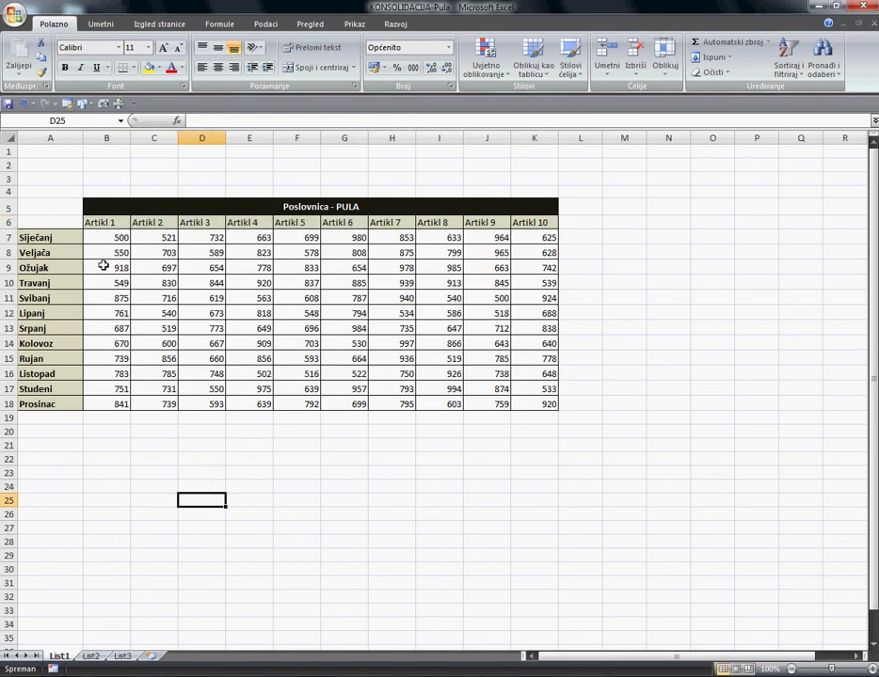
{"action": "left_click", "coordinate": [51, 153]}
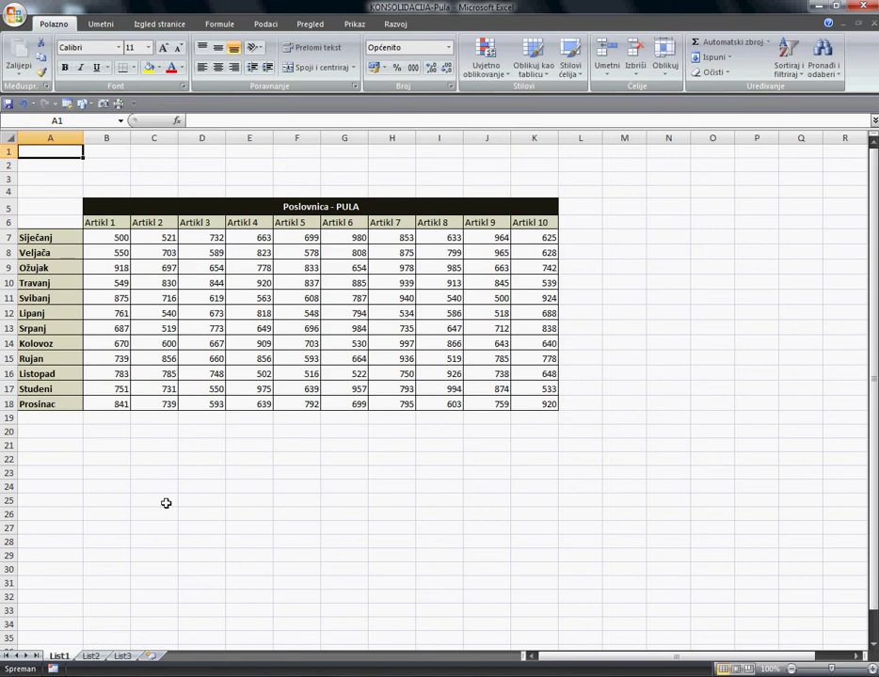
{"action": "left_click", "coordinate": [165, 473]}
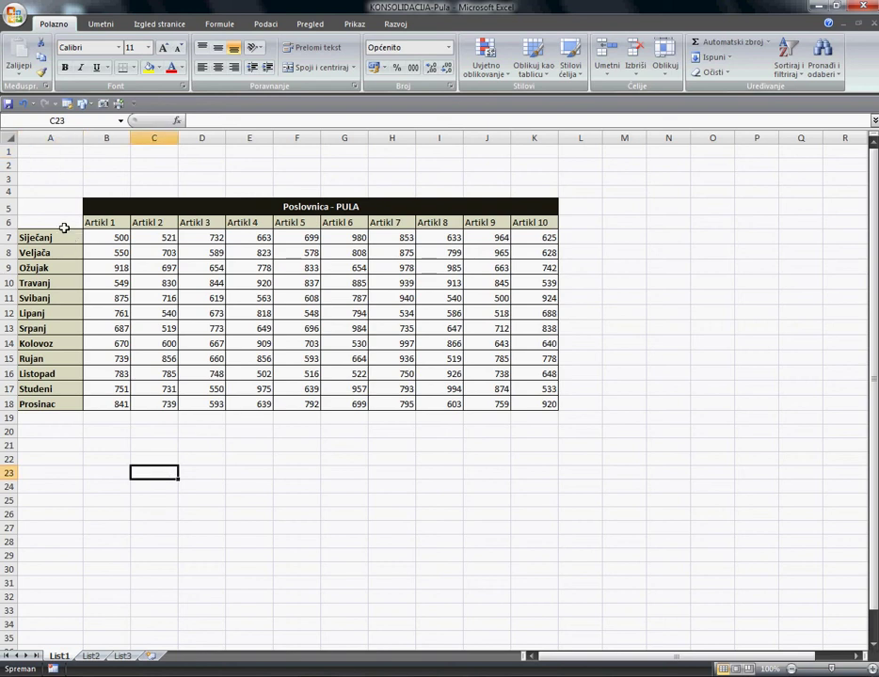
{"action": "left_click_drag", "start_coordinate": [64, 223], "coordinate": [560, 409]}
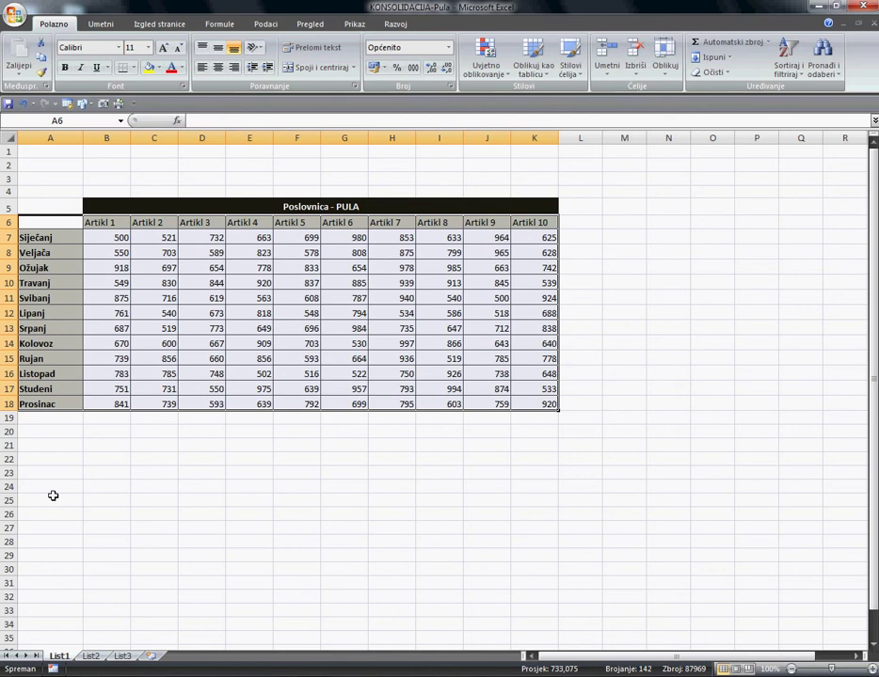
{"action": "left_click_drag", "start_coordinate": [9, 237], "coordinate": [78, 428]}
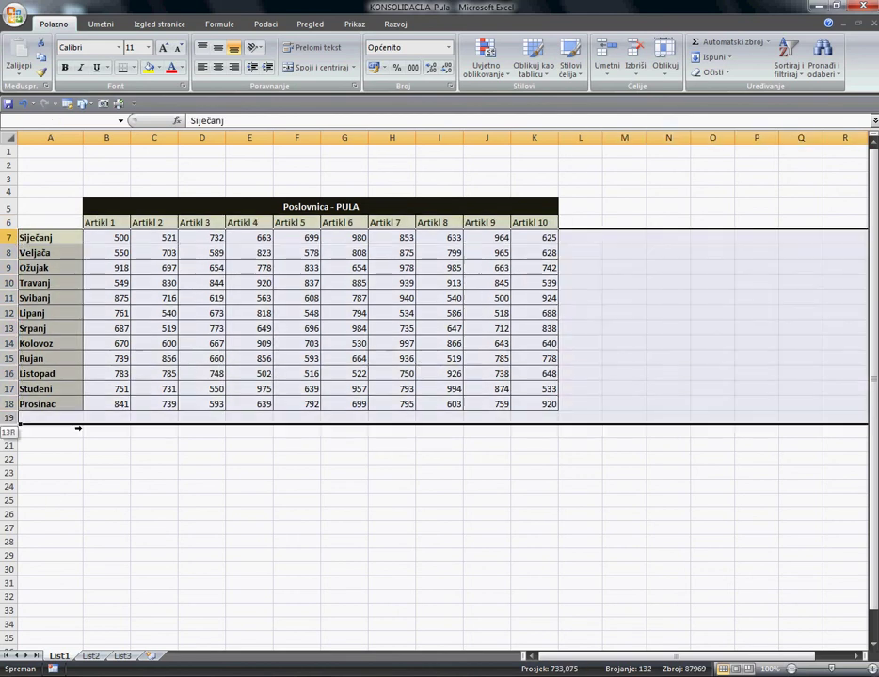
{"action": "left_click", "coordinate": [11, 223]}
{"action": "left_click_drag", "start_coordinate": [22, 252], "coordinate": [31, 405]}
{"action": "left_click", "coordinate": [68, 433]}
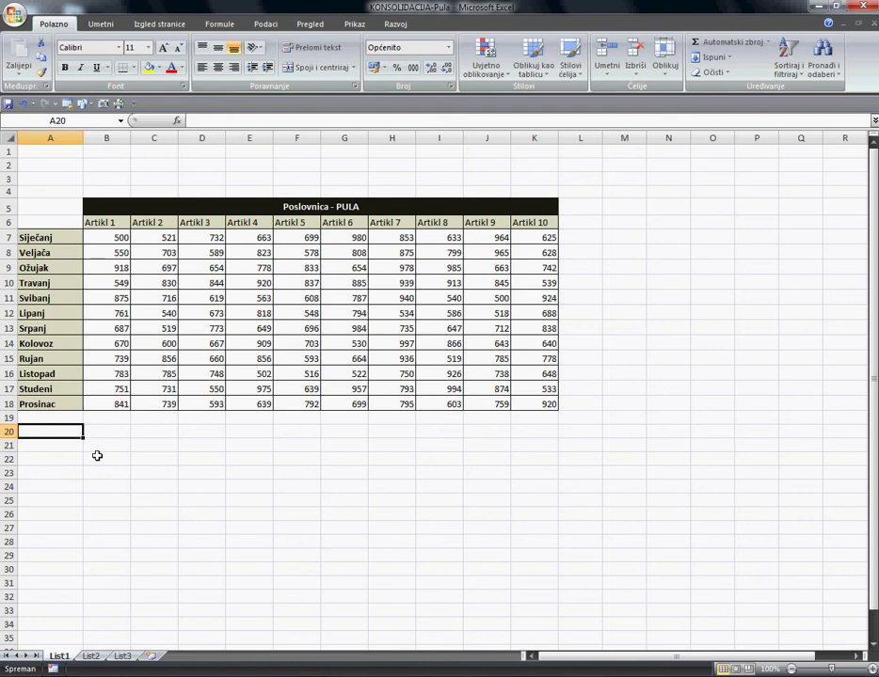
{"action": "left_click", "coordinate": [155, 445]}
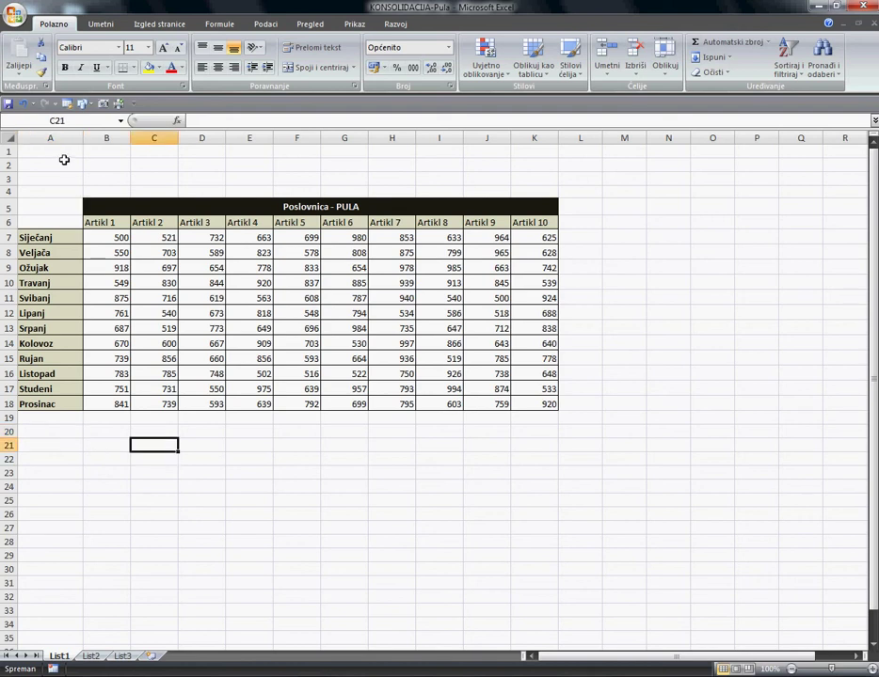
{"action": "key", "text": "ctrl+Home"}
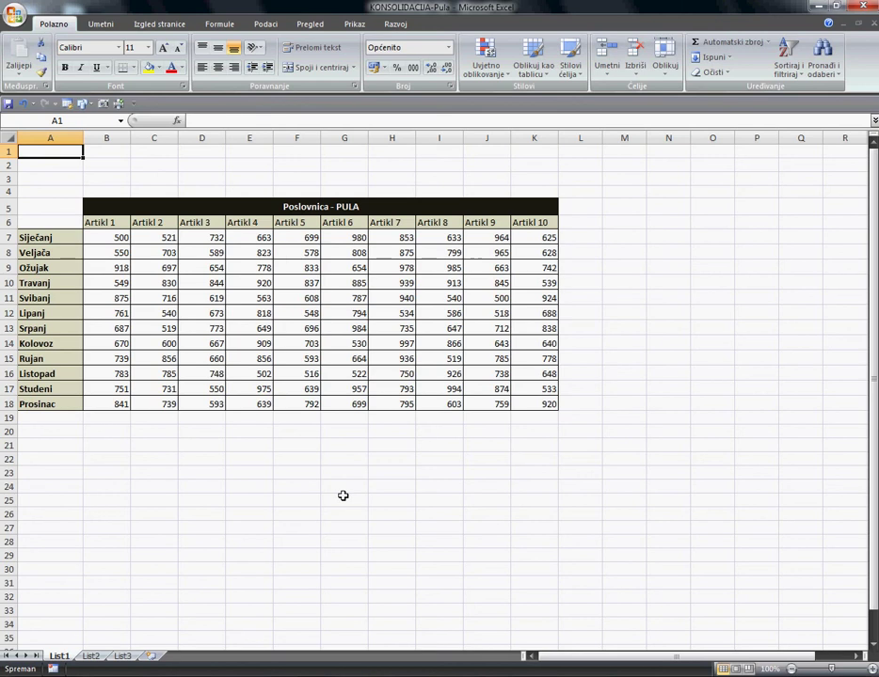
Create a new blank workbook, Knjiga1, with cell A1 selected.
{"action": "left_click", "coordinate": [13, 13]}
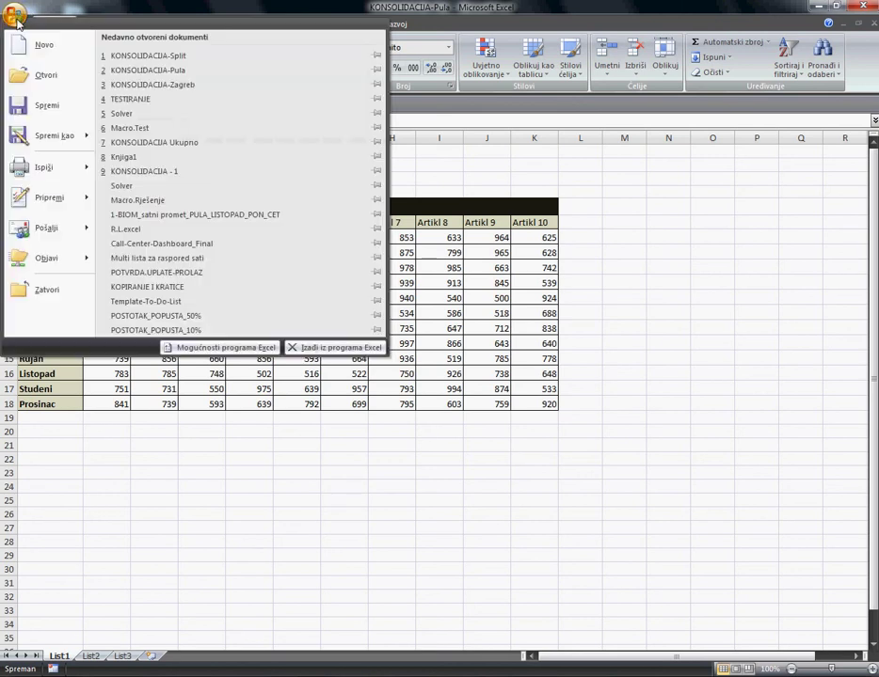
{"action": "left_click", "coordinate": [37, 45]}
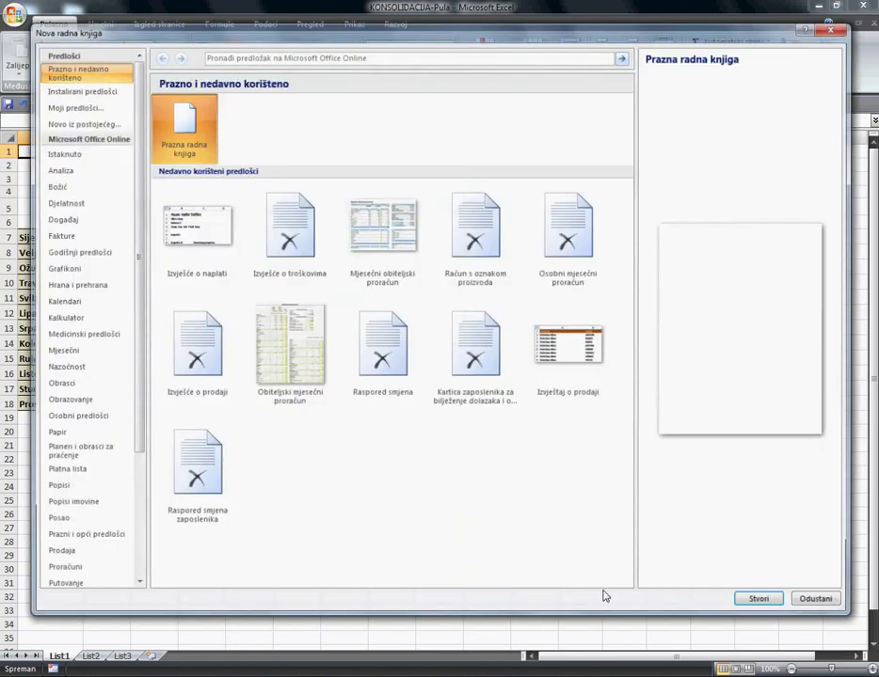
{"action": "left_click", "coordinate": [747, 603]}
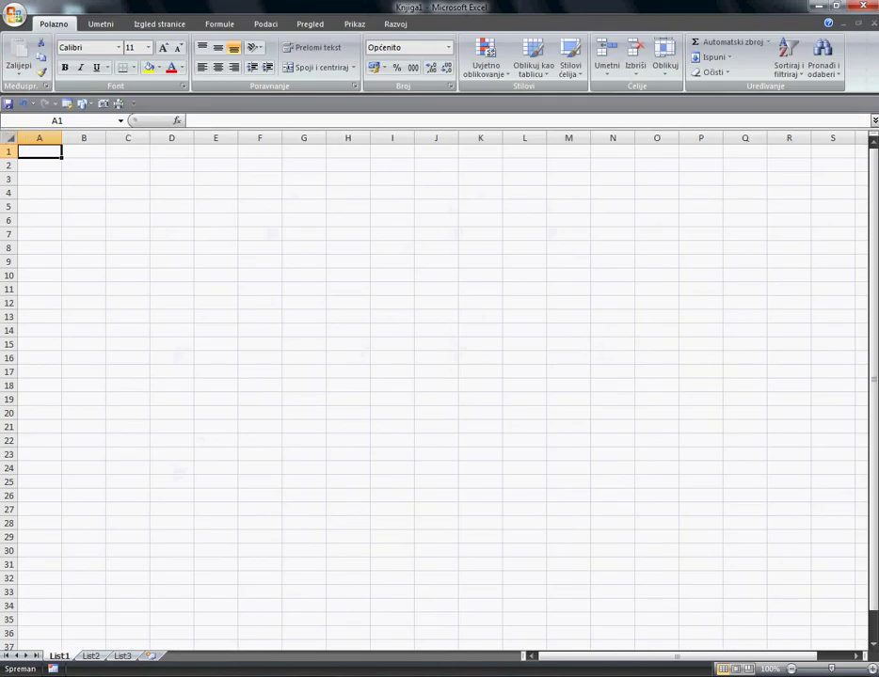
{"action": "mouse_move", "coordinate": [53, 669]}
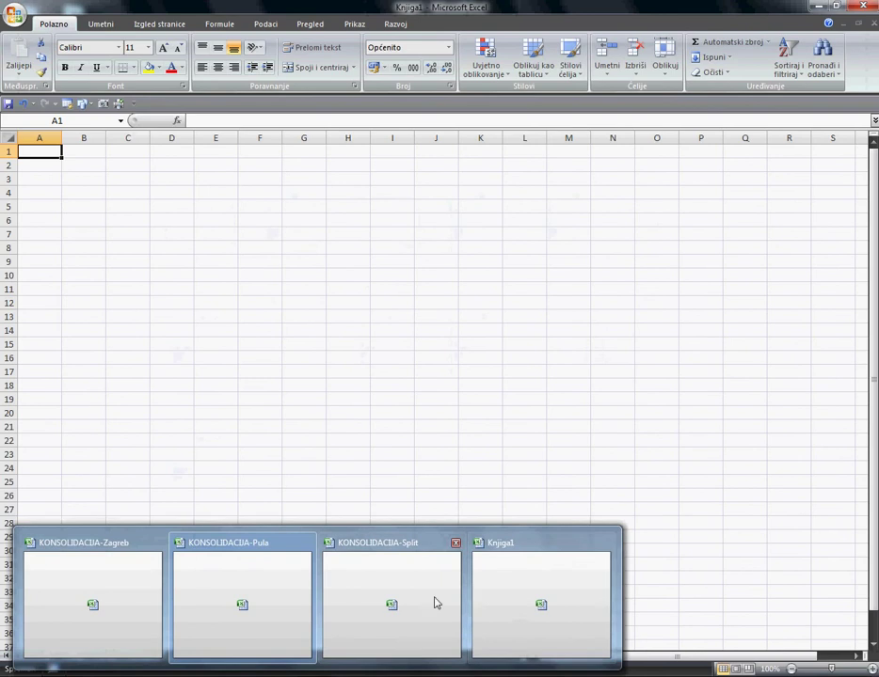
{"action": "left_click", "coordinate": [234, 293]}
{"action": "left_click", "coordinate": [39, 153]}
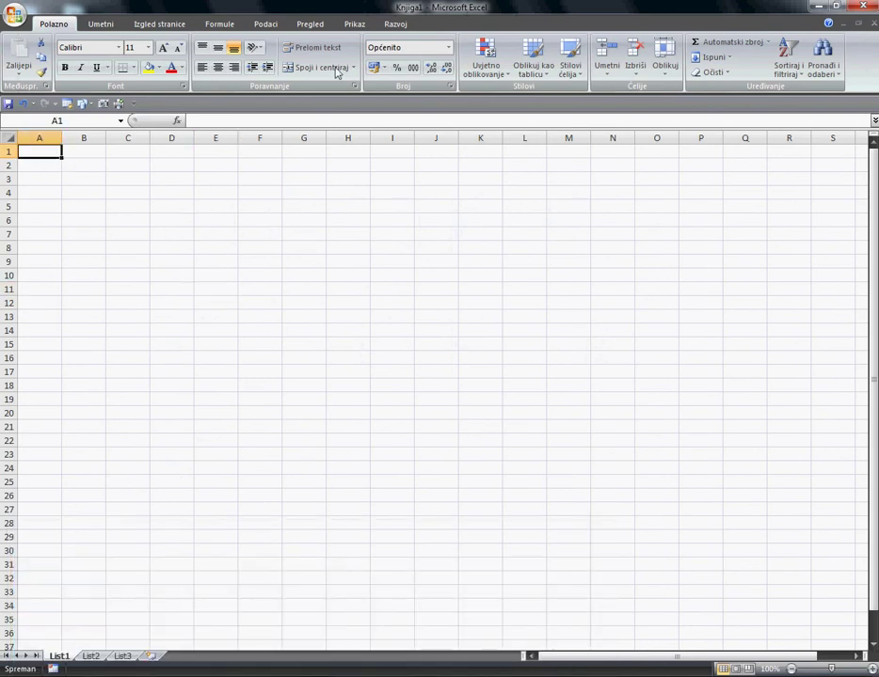
Open the Rasporedi sve window-arrangement options from the Prikaz tab.
{"action": "left_click", "coordinate": [307, 25]}
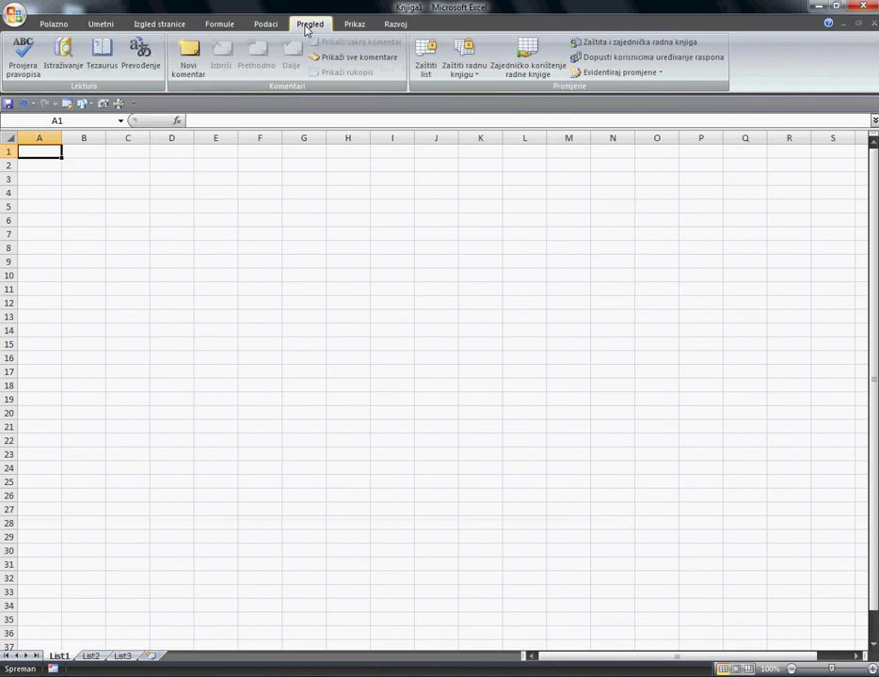
{"action": "left_click", "coordinate": [354, 26]}
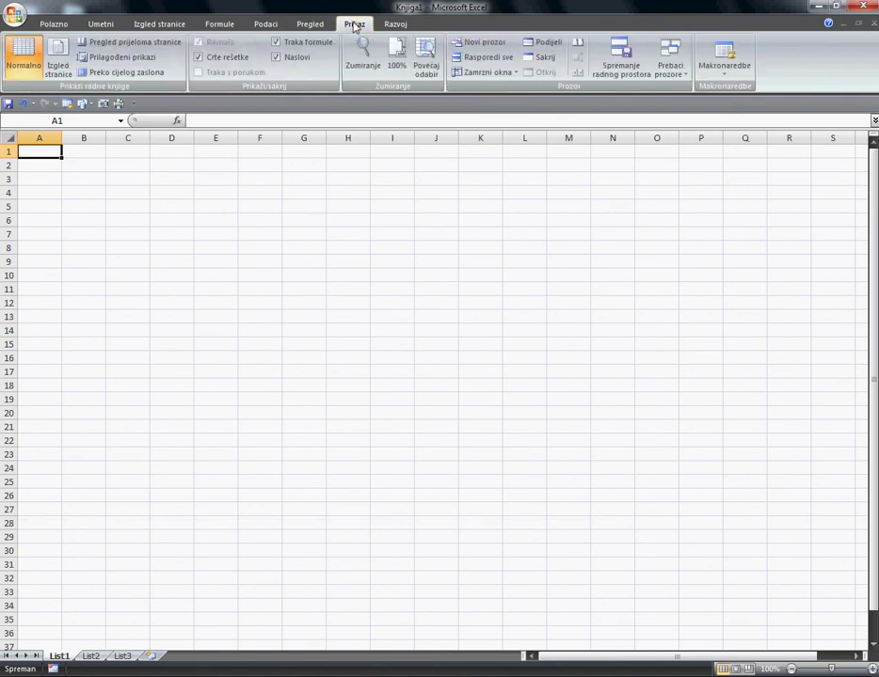
{"action": "left_click", "coordinate": [501, 62]}
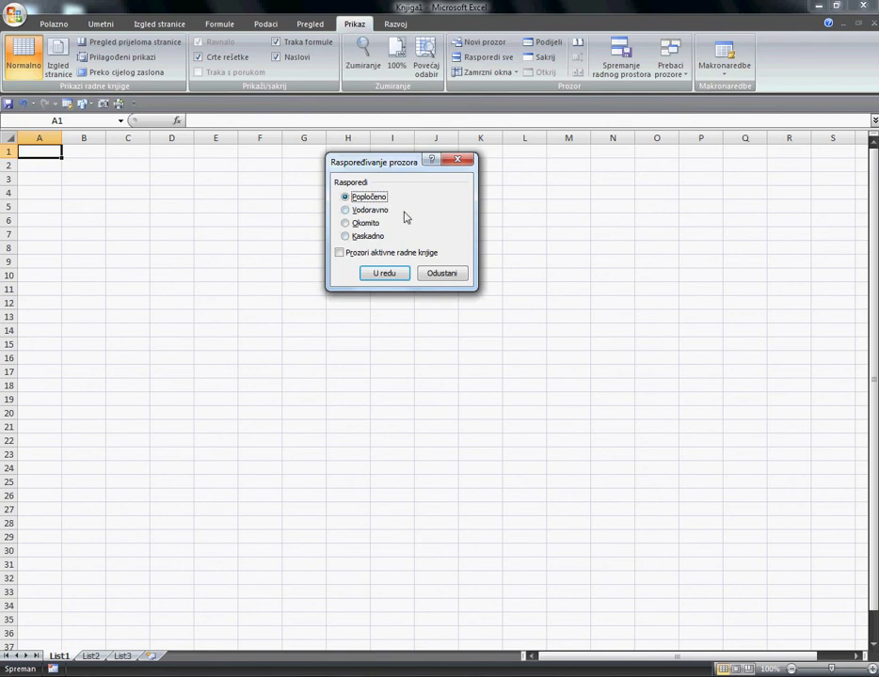
Confirm Popločeno to tile Knjiga1 with the Zagreb, Pula and Split workbooks.
{"action": "left_click", "coordinate": [386, 274]}
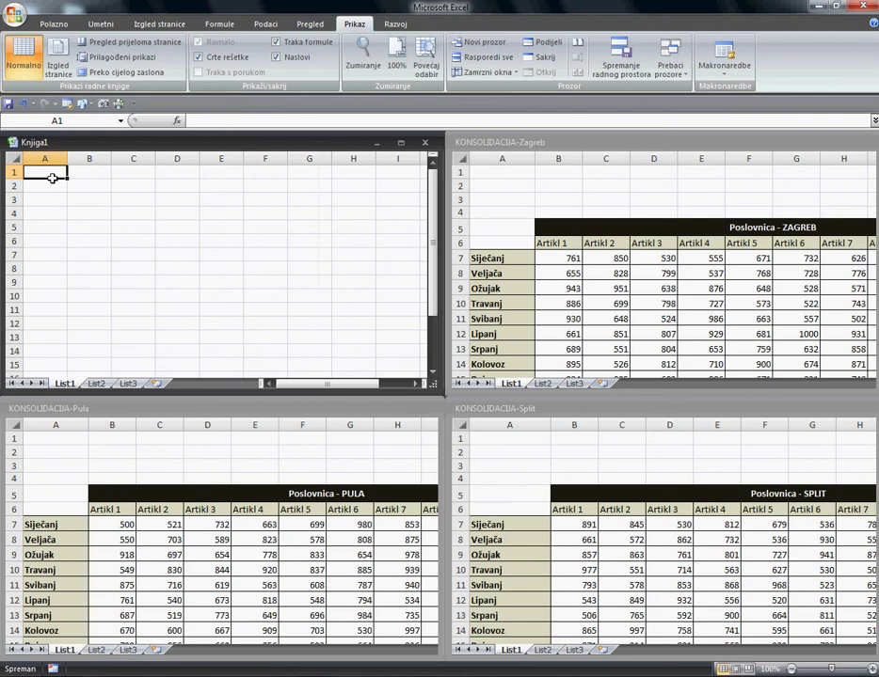
{"action": "left_click", "coordinate": [508, 190]}
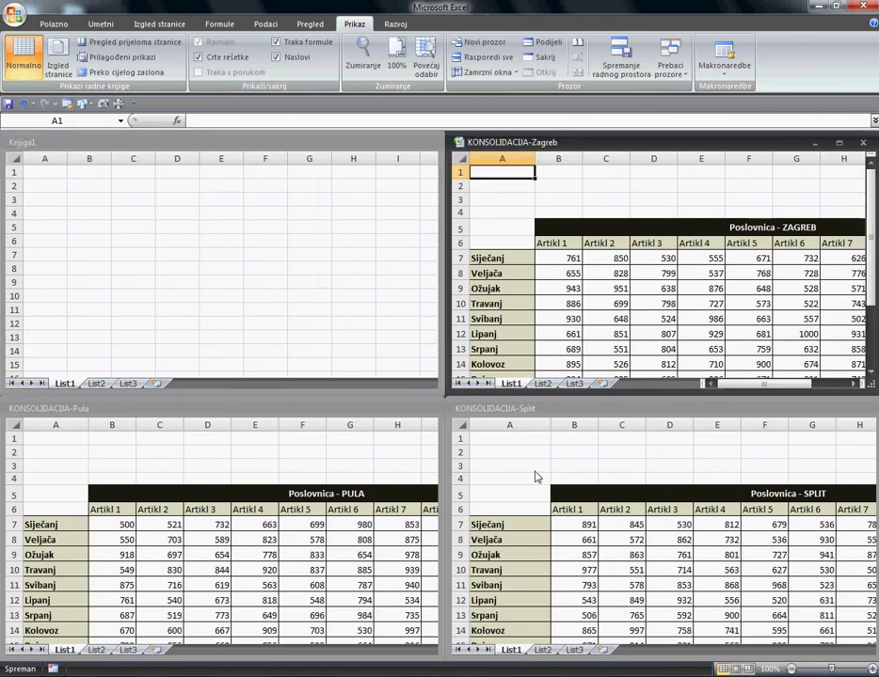
{"action": "left_click", "coordinate": [527, 408]}
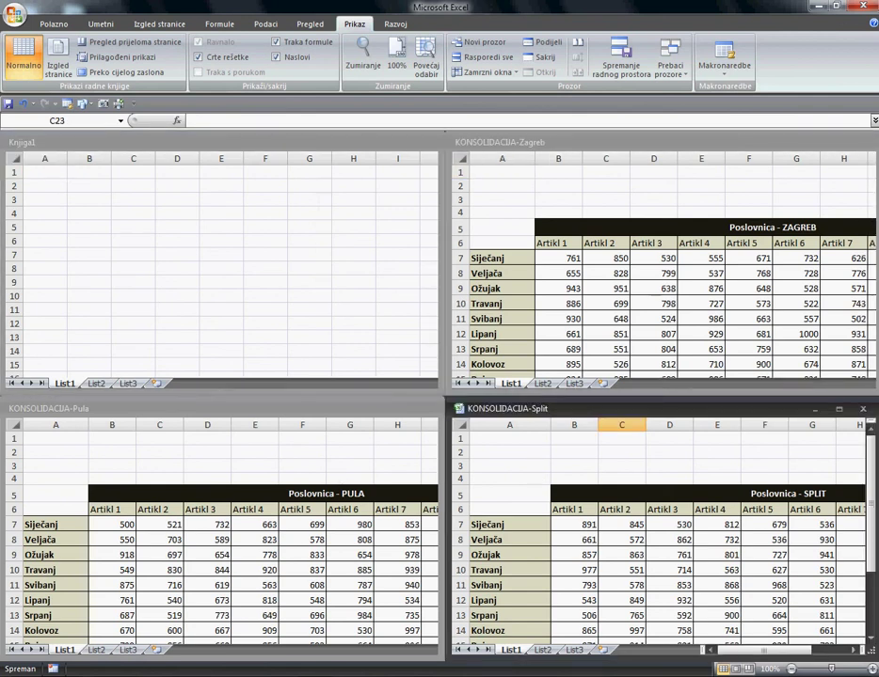
{"action": "left_click", "coordinate": [48, 178]}
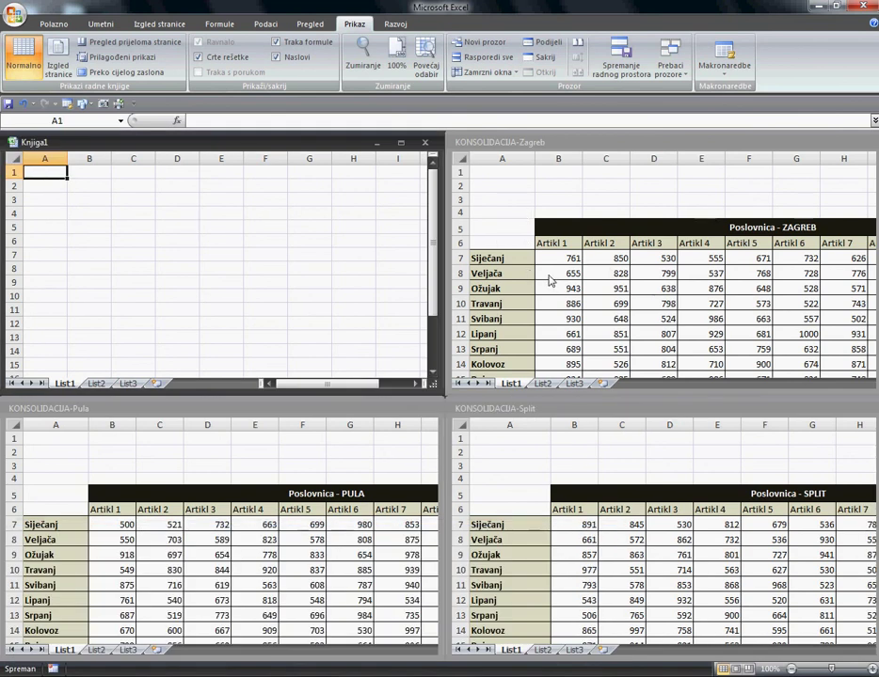
{"action": "left_click", "coordinate": [225, 215]}
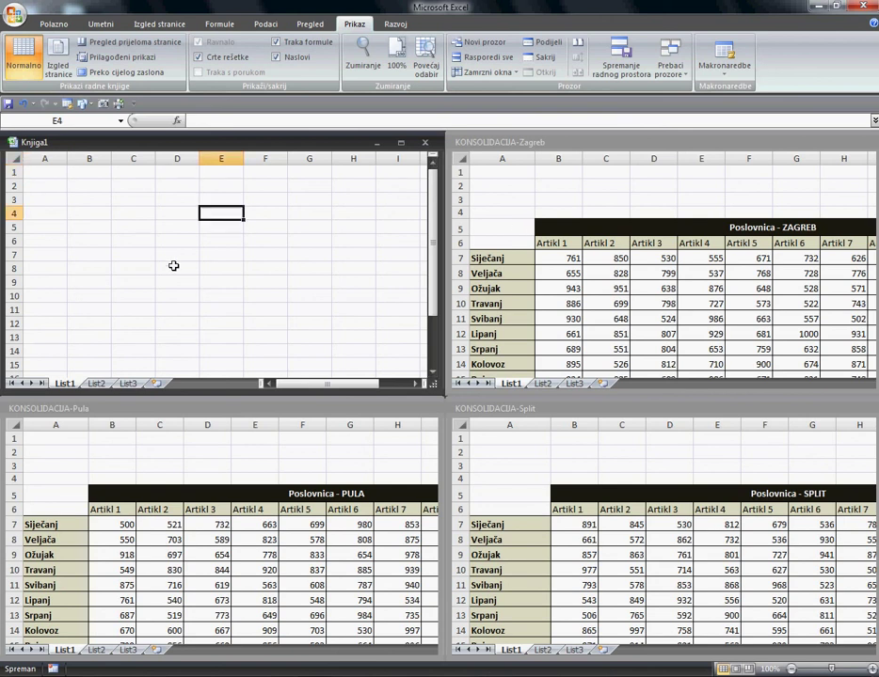
{"action": "left_click", "coordinate": [141, 255]}
{"action": "scroll", "coordinate": [186, 278], "scroll_direction": "down", "scroll_amount": 2}
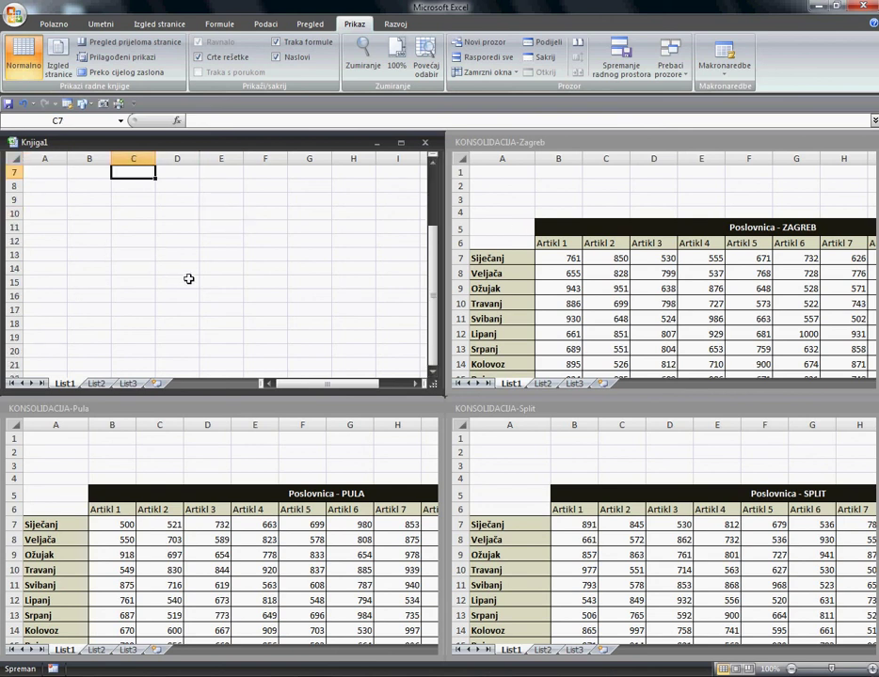
{"action": "scroll", "coordinate": [189, 278], "scroll_direction": "down", "scroll_amount": 4}
{"action": "scroll", "coordinate": [187, 275], "scroll_direction": "up", "scroll_amount": 6}
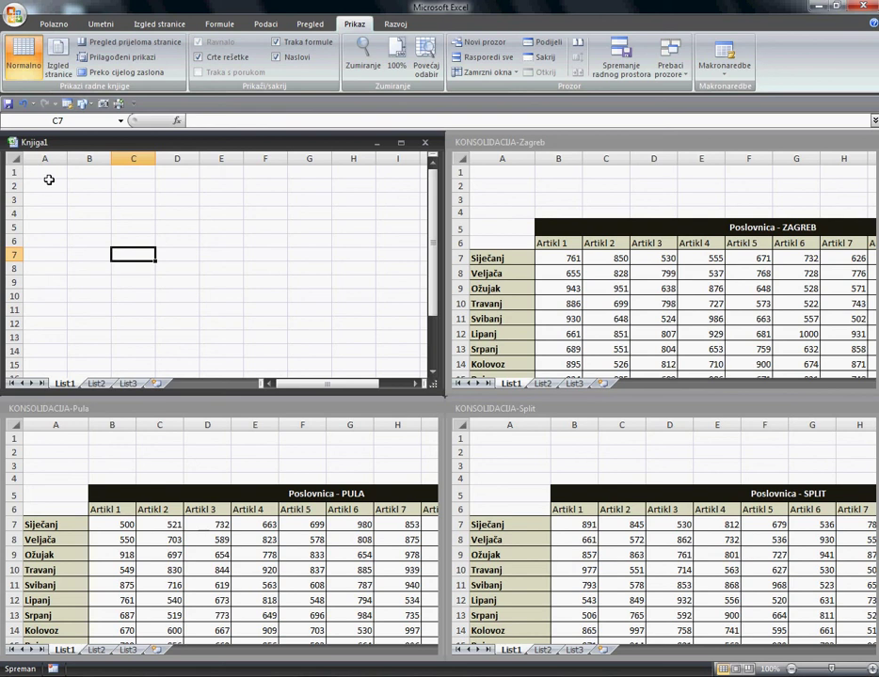
{"action": "left_click", "coordinate": [49, 178]}
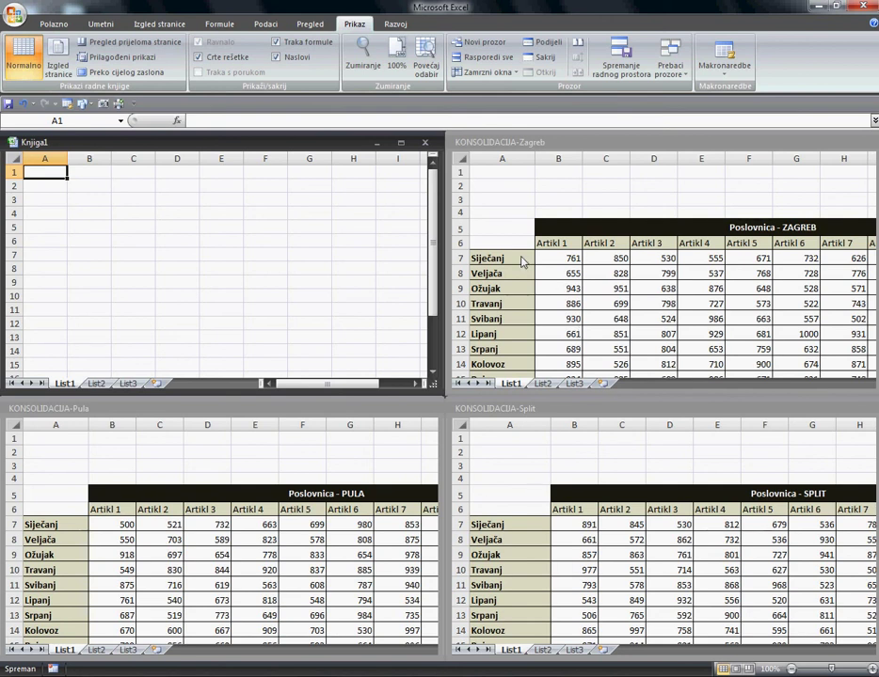
{"action": "left_click", "coordinate": [553, 268]}
{"action": "left_click_drag", "start_coordinate": [564, 269], "coordinate": [834, 266]}
{"action": "left_click_drag", "start_coordinate": [792, 322], "coordinate": [792, 358]}
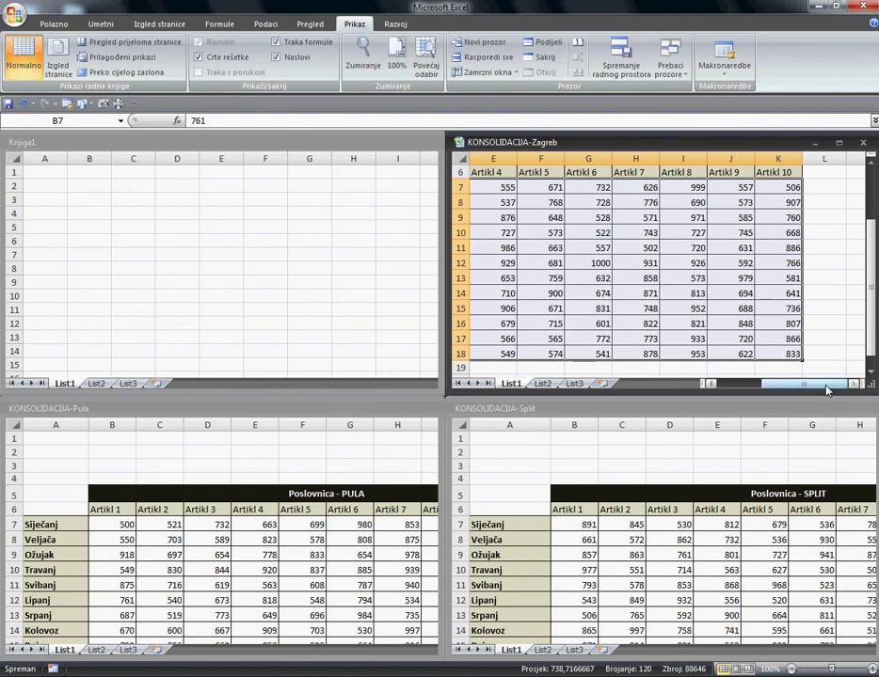
{"action": "left_click_drag", "start_coordinate": [782, 384], "coordinate": [741, 385]}
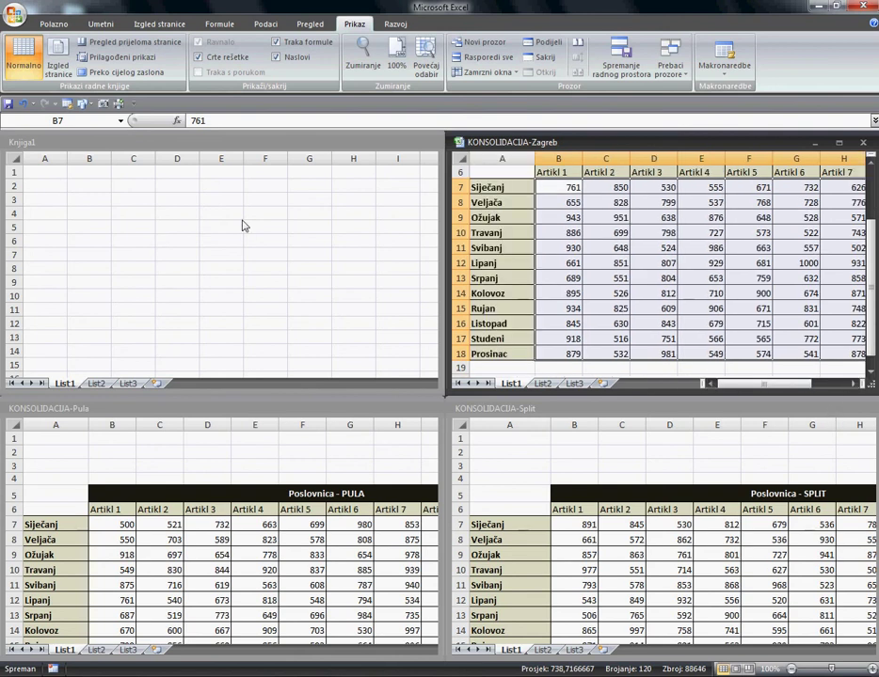
{"action": "left_click", "coordinate": [69, 189]}
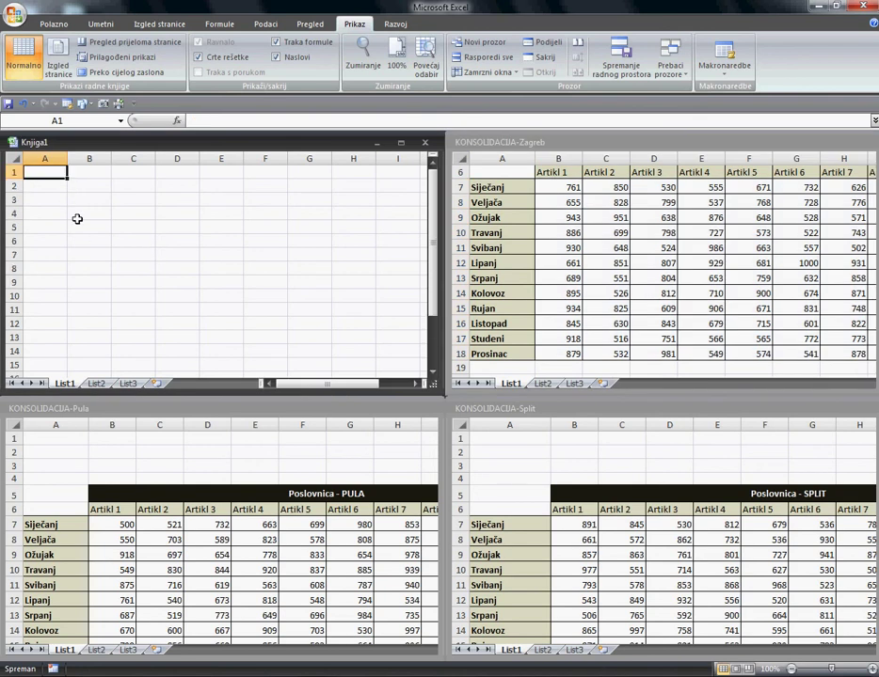
{"action": "left_click", "coordinate": [570, 263]}
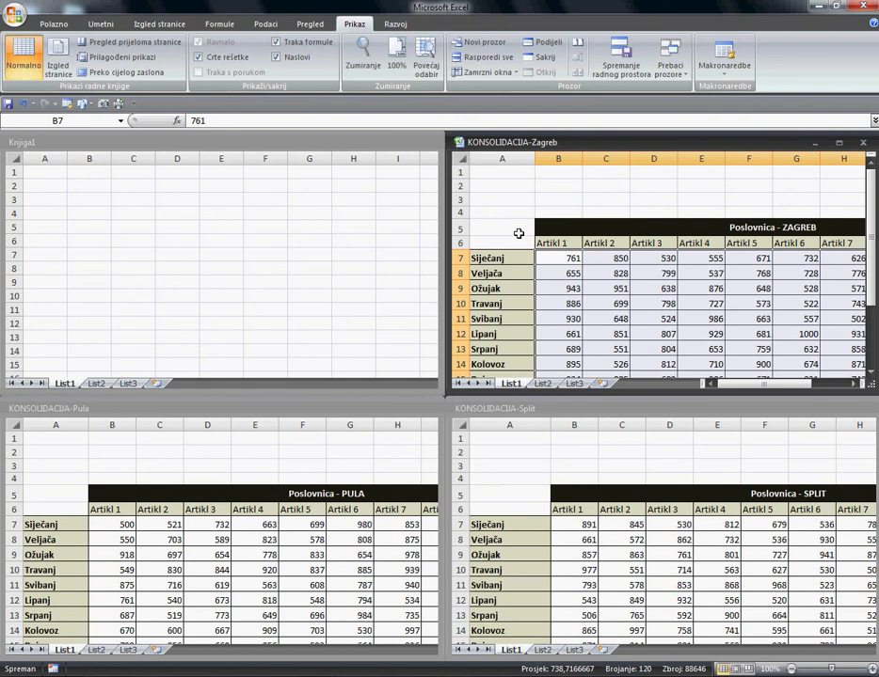
Check cell A5 in the Zagreb, Split and Pula windows, then select Knjiga1's A1 as destination.
{"action": "left_click", "coordinate": [517, 233]}
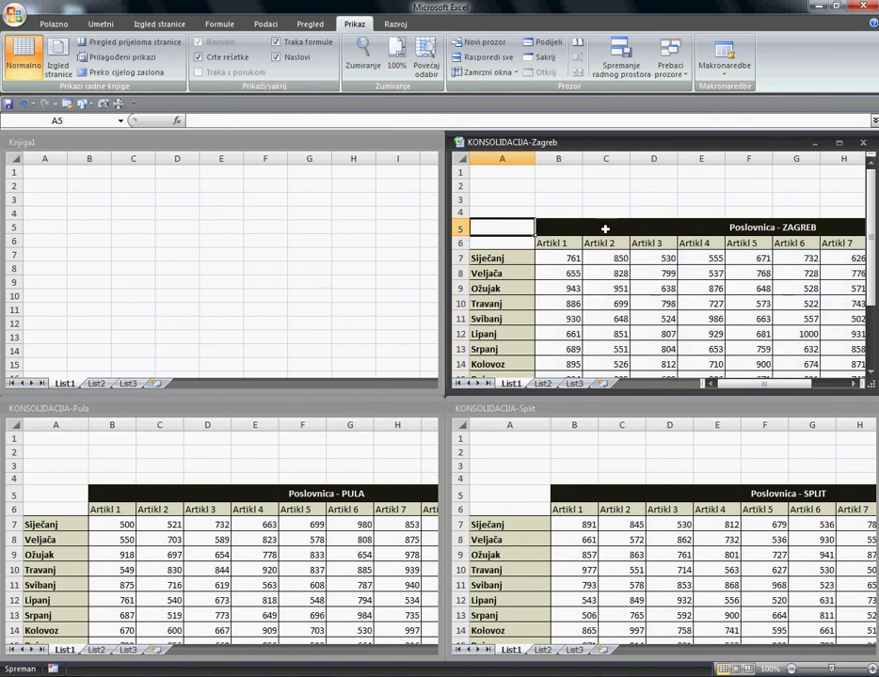
{"action": "left_click", "coordinate": [504, 495]}
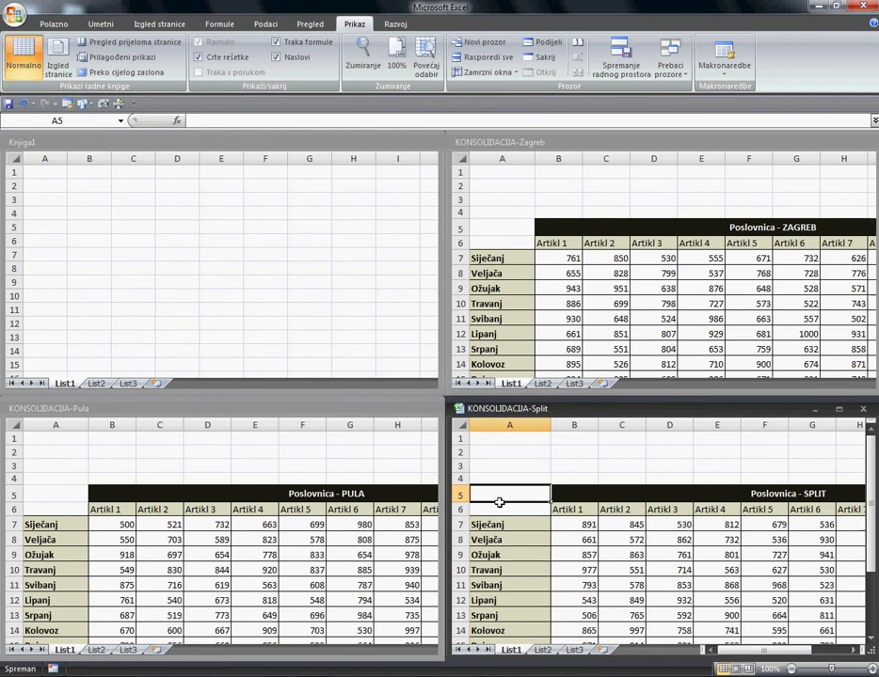
{"action": "left_click", "coordinate": [61, 499]}
{"action": "left_click", "coordinate": [63, 499]}
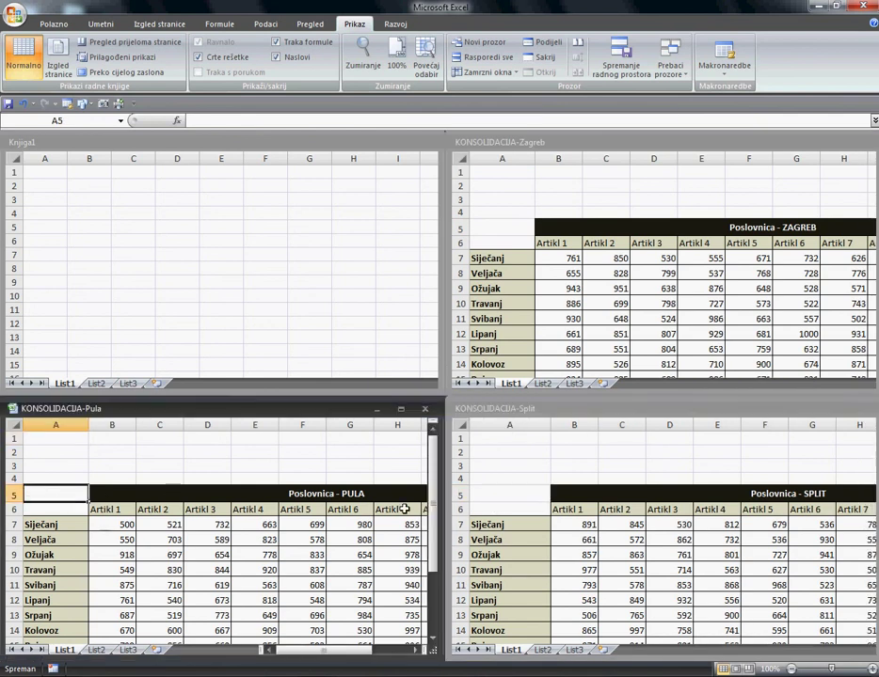
{"action": "left_click", "coordinate": [59, 207]}
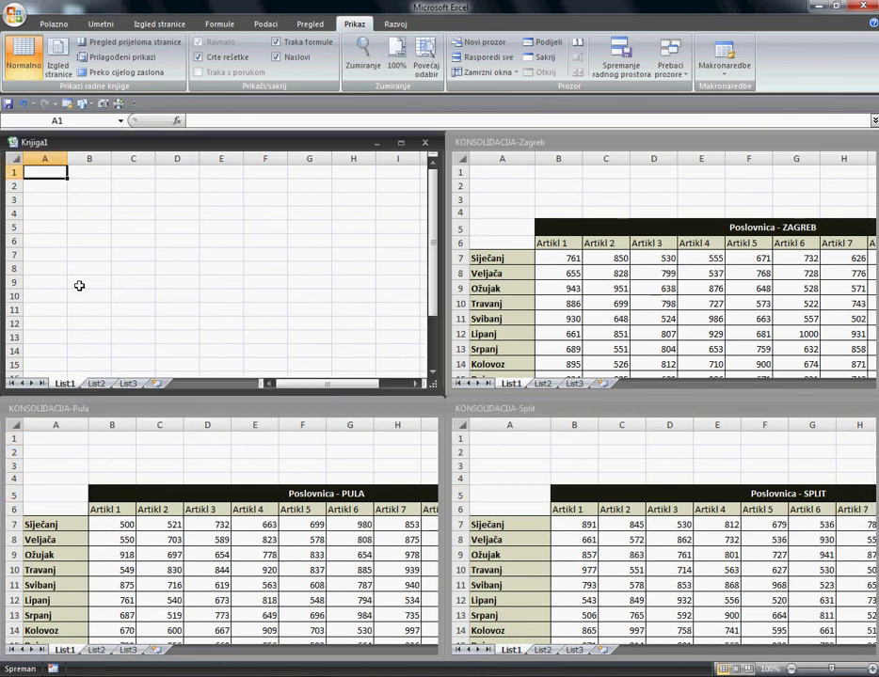
{"action": "left_click", "coordinate": [62, 228]}
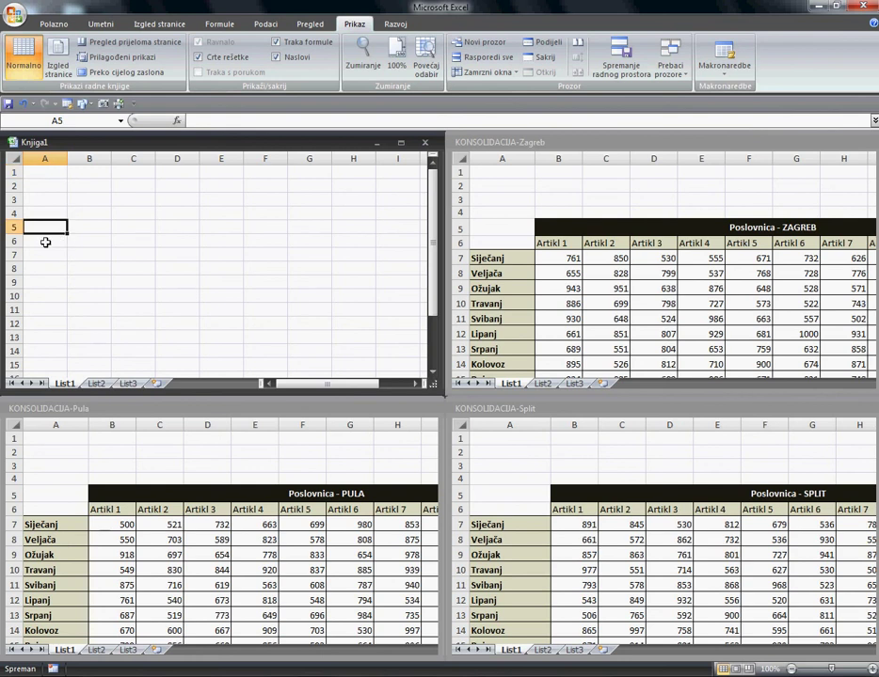
{"action": "left_click", "coordinate": [58, 177]}
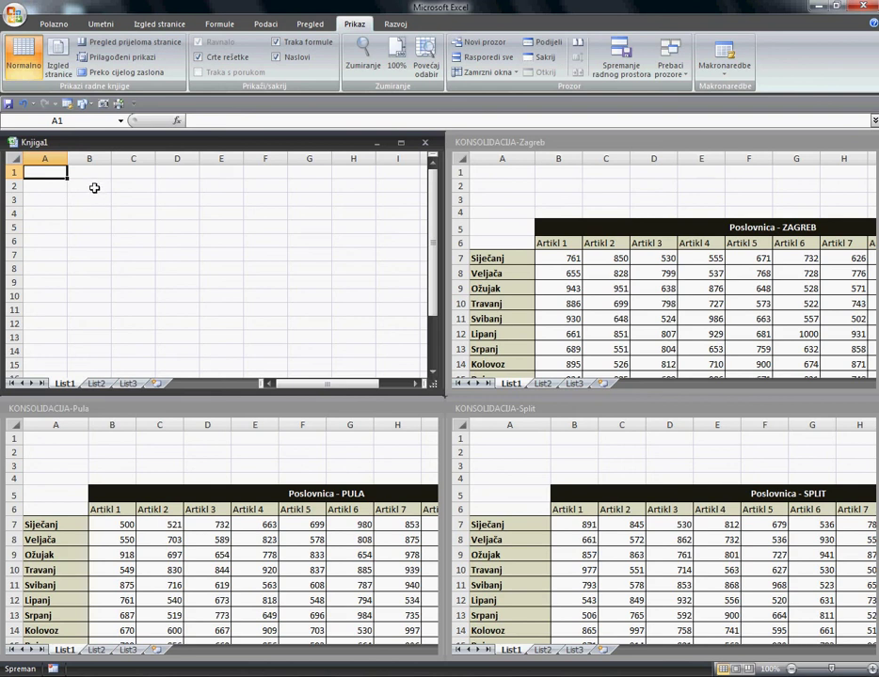
{"action": "left_click", "coordinate": [91, 189]}
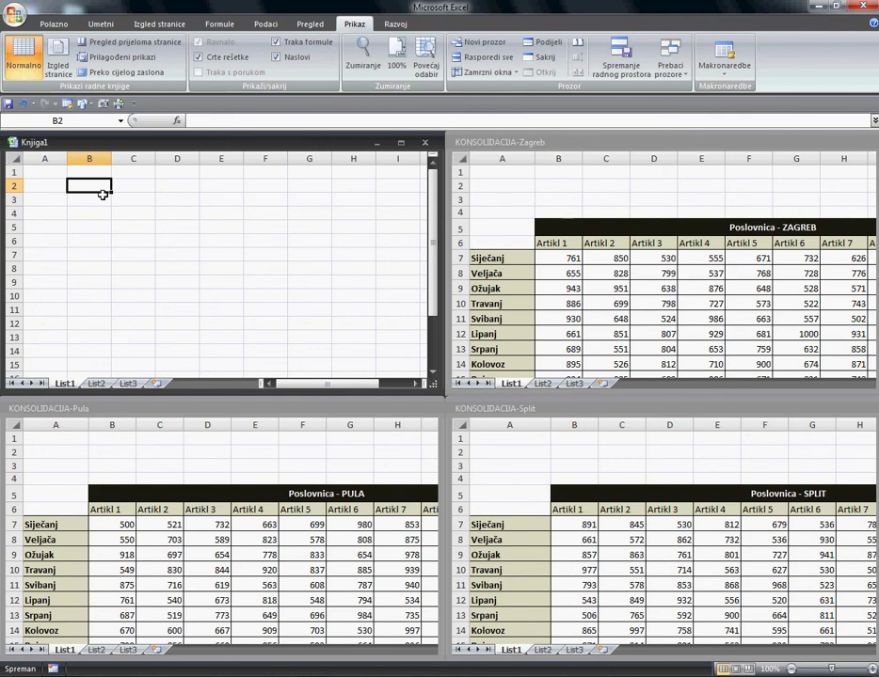
{"action": "left_click", "coordinate": [62, 174]}
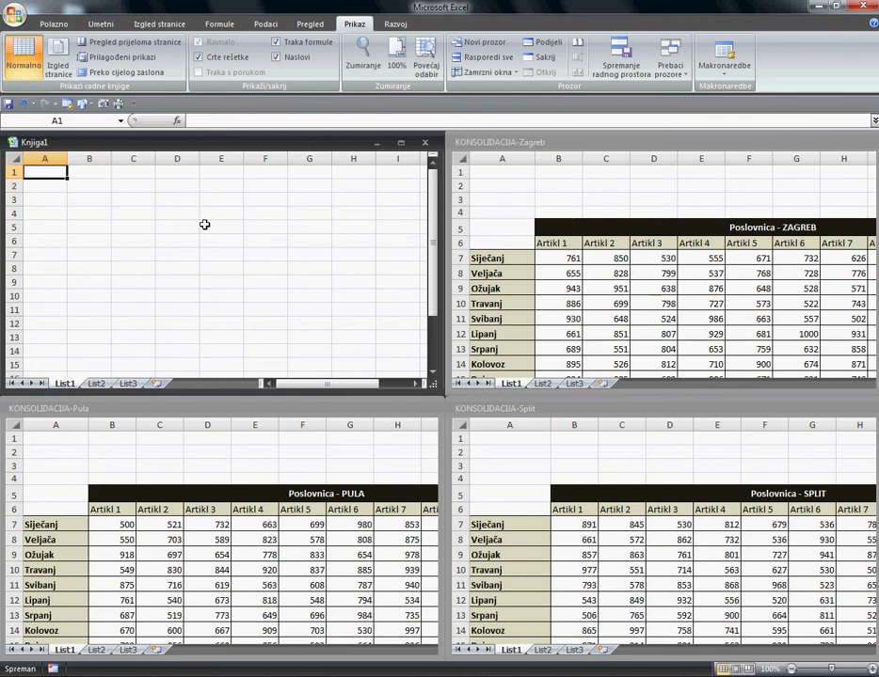
Switch to the Podaci tab to show the data tools.
{"action": "left_click", "coordinate": [266, 25]}
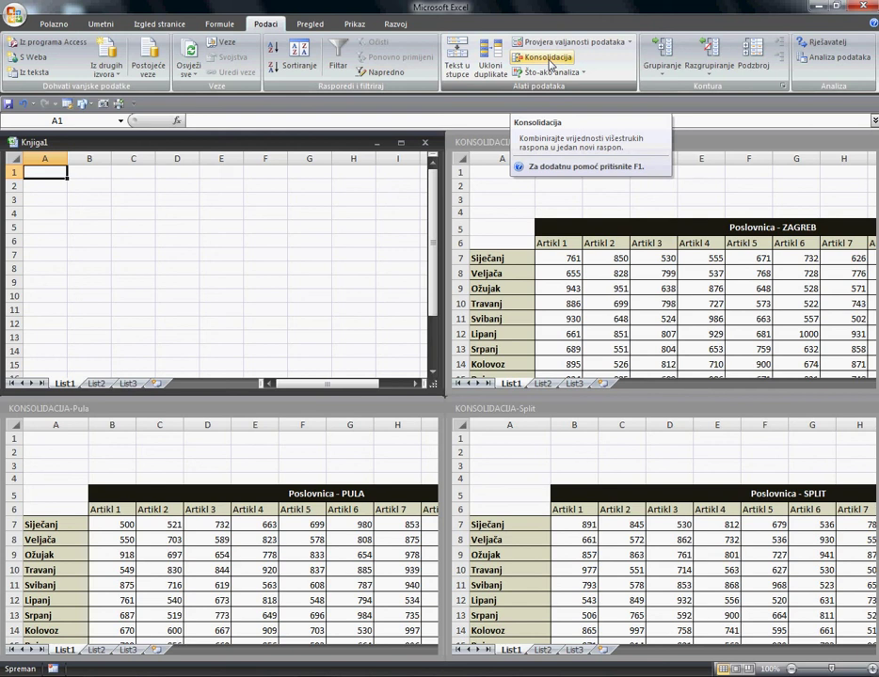
Open Konsolidacija, keep Ukupni zbroj as the function and click into Referenca.
{"action": "left_click", "coordinate": [551, 64]}
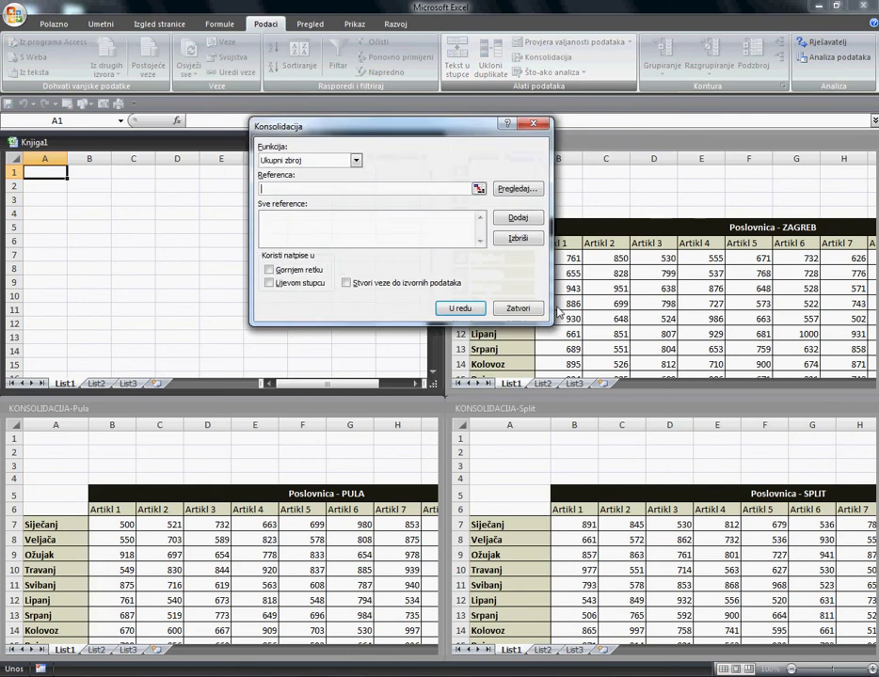
{"action": "left_click_drag", "start_coordinate": [436, 136], "coordinate": [477, 162]}
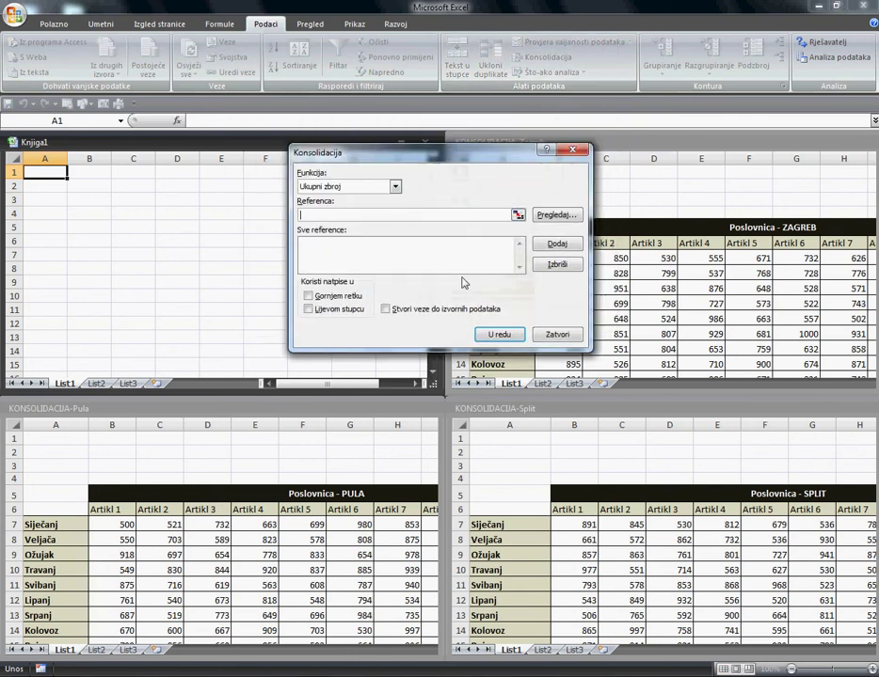
{"action": "left_click", "coordinate": [395, 186]}
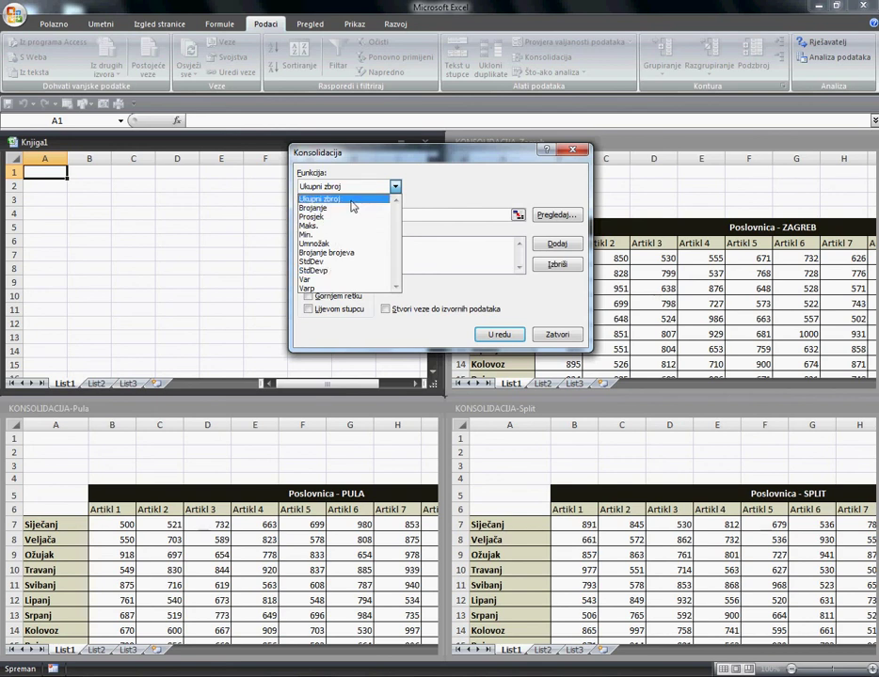
{"action": "left_click", "coordinate": [396, 187]}
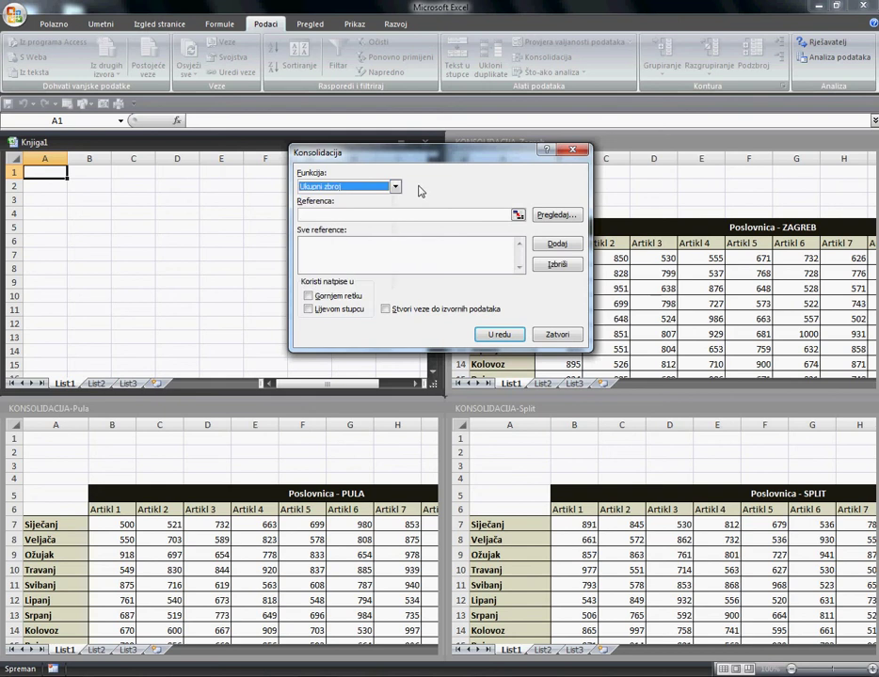
{"action": "left_click", "coordinate": [395, 187]}
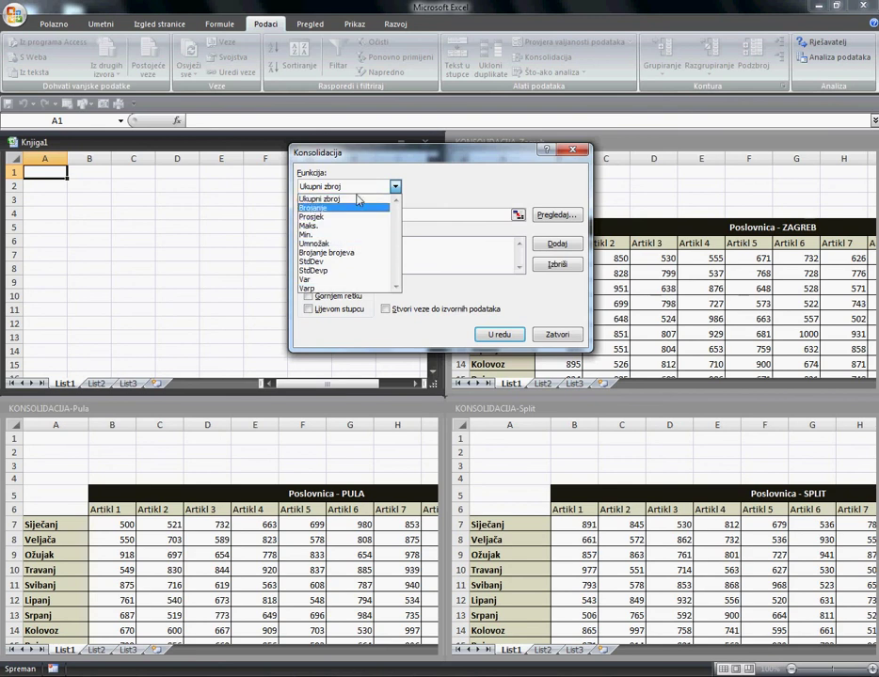
{"action": "left_click", "coordinate": [334, 201]}
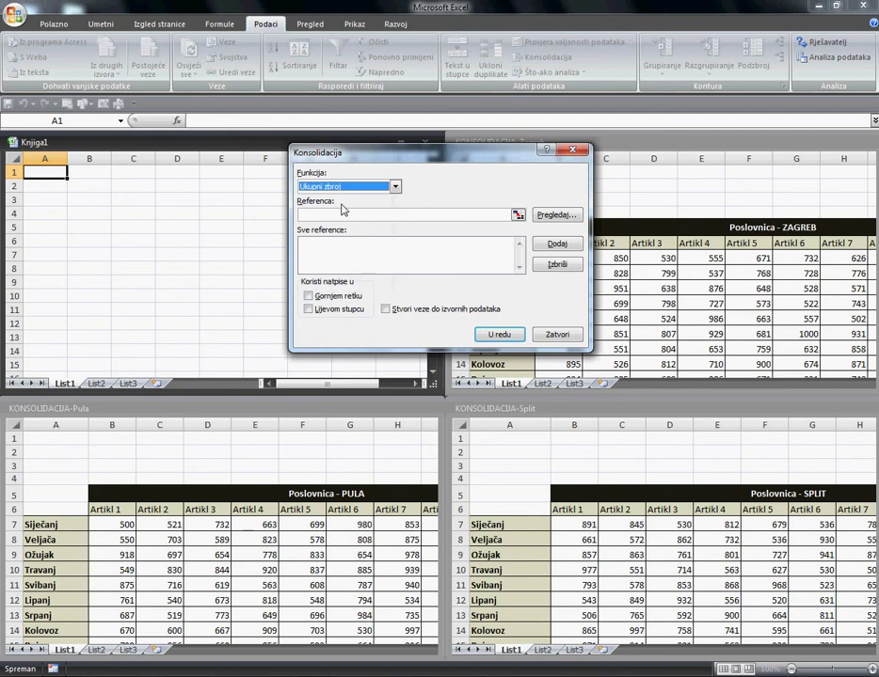
{"action": "left_click", "coordinate": [414, 216]}
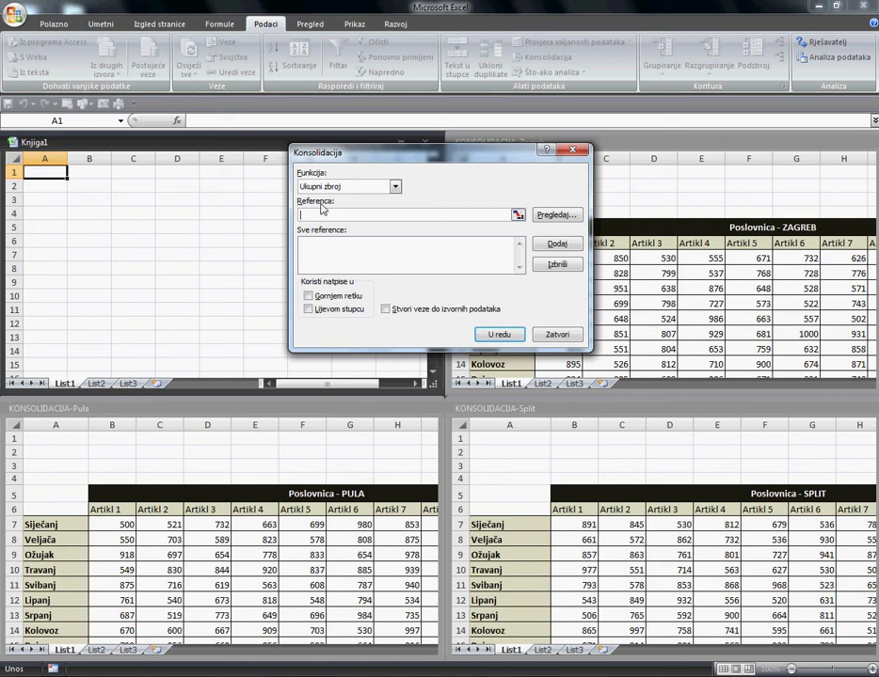
Add the Pula range A6:K18 as the first consolidation reference.
{"action": "left_click", "coordinate": [517, 214]}
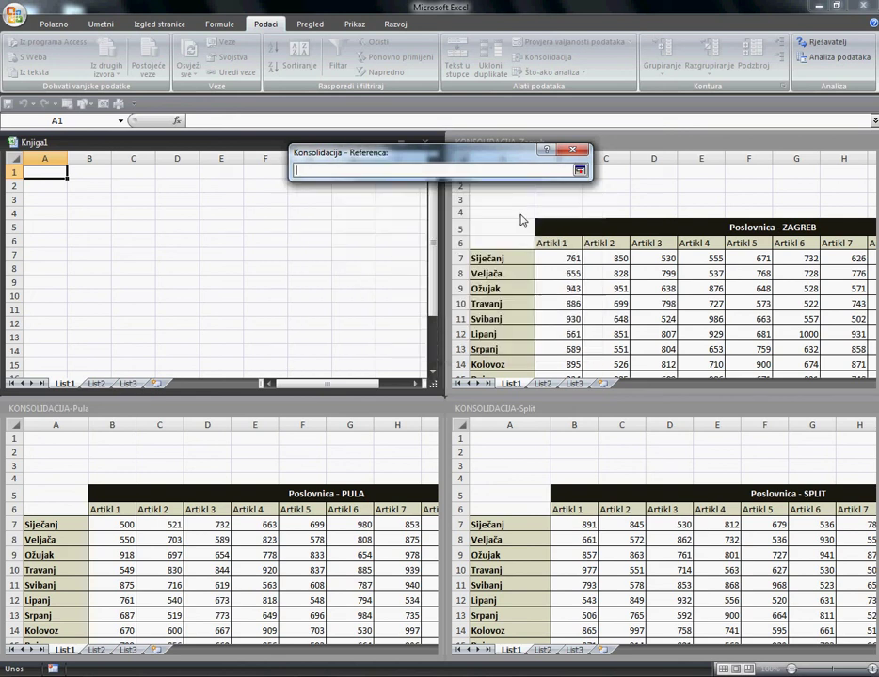
{"action": "left_click", "coordinate": [511, 247]}
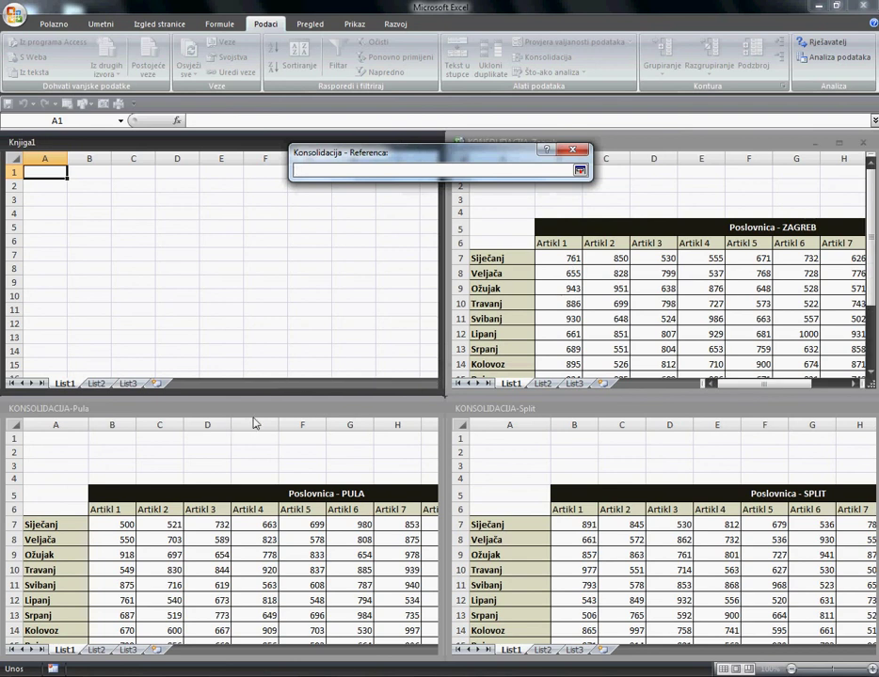
{"action": "left_click", "coordinate": [71, 499]}
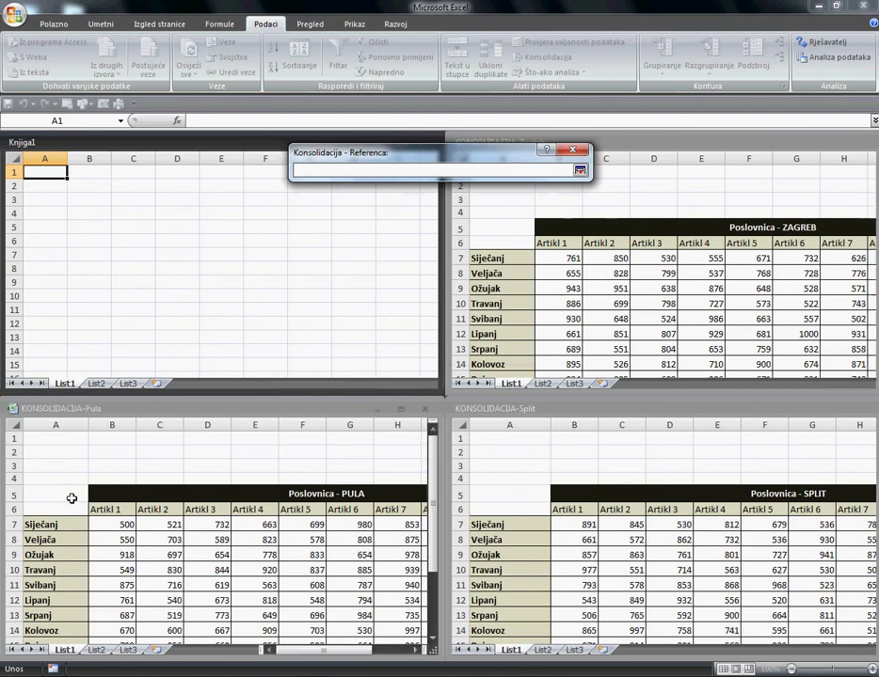
{"action": "left_click", "coordinate": [71, 497]}
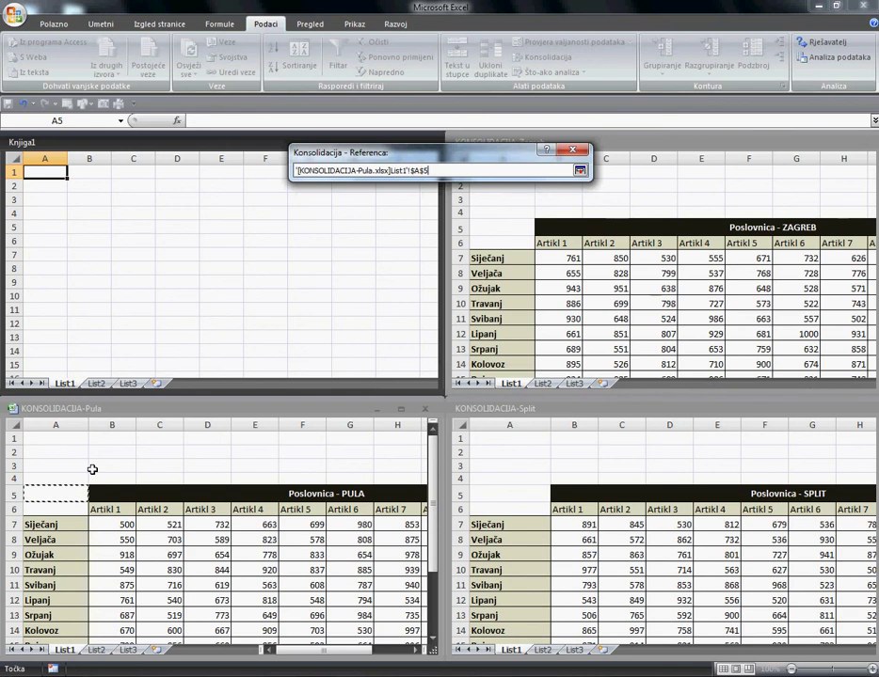
{"action": "key", "text": "shift+Right"}
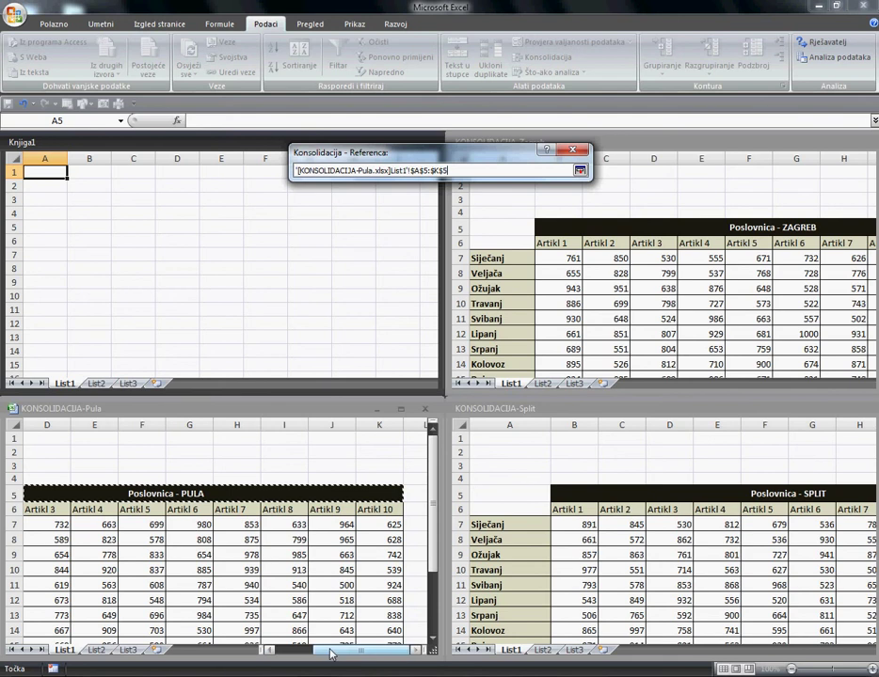
{"action": "left_click_drag", "start_coordinate": [310, 650], "coordinate": [273, 650]}
{"action": "left_click", "coordinate": [74, 511]}
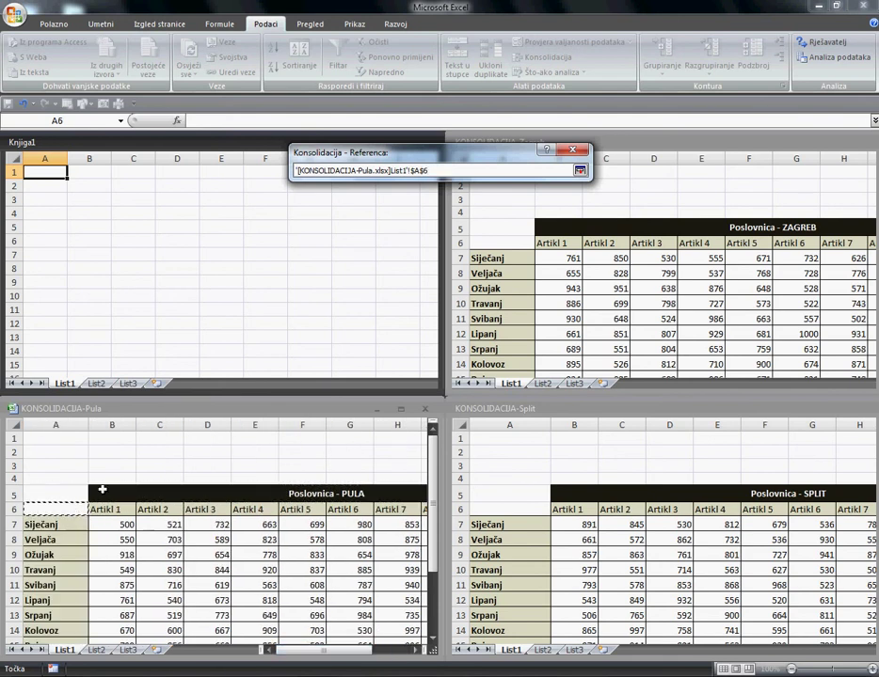
{"action": "left_click_drag", "start_coordinate": [102, 489], "coordinate": [380, 510]}
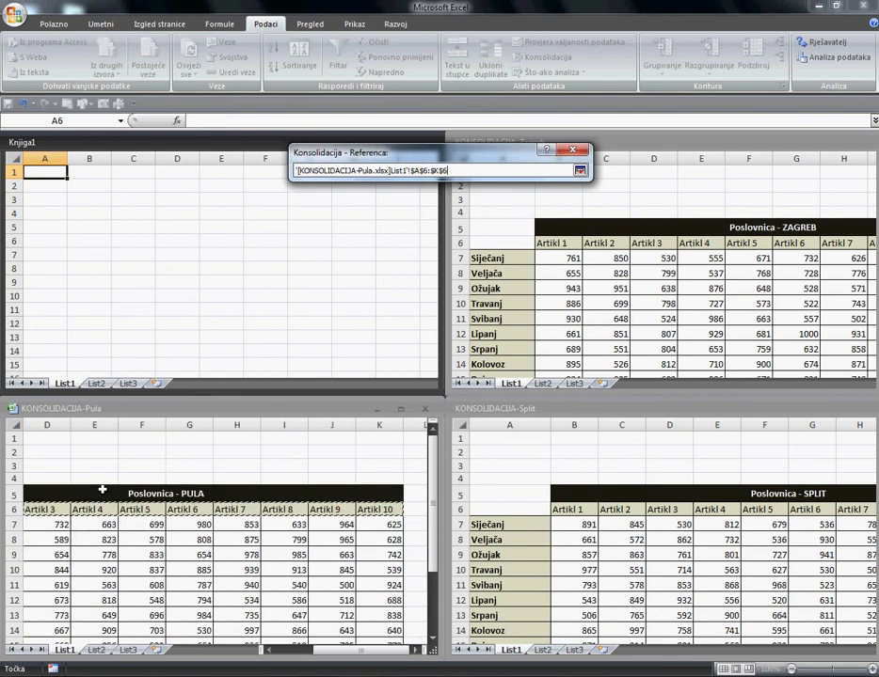
{"action": "left_click_drag", "start_coordinate": [102, 489], "coordinate": [103, 489]}
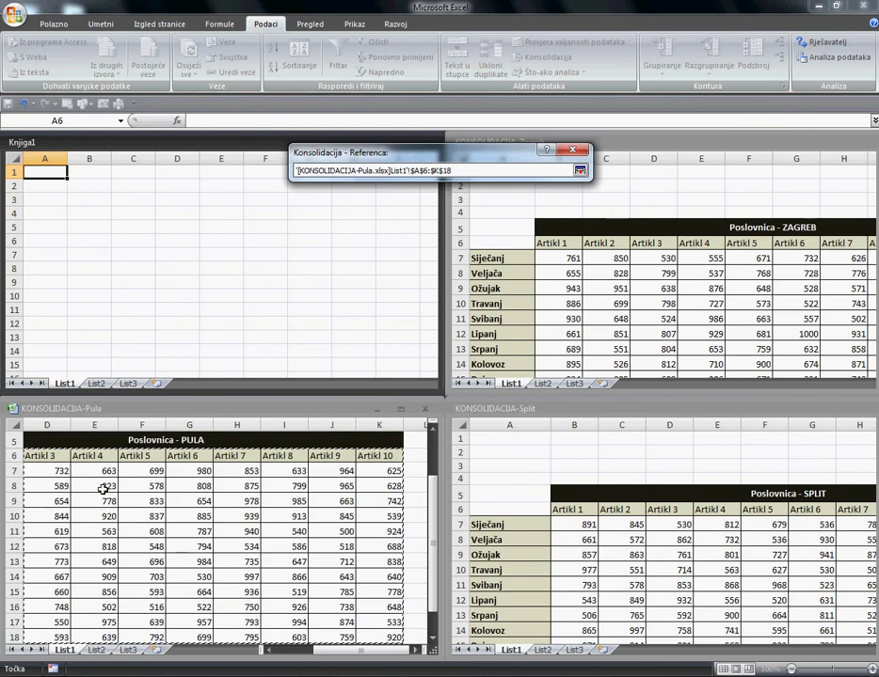
{"action": "left_click", "coordinate": [581, 171]}
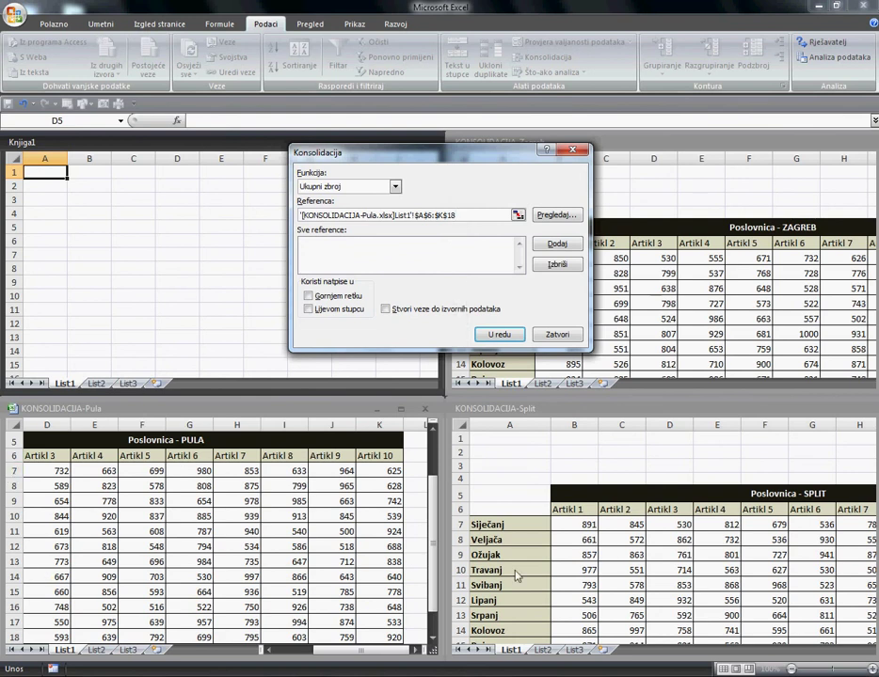
{"action": "left_click", "coordinate": [556, 245]}
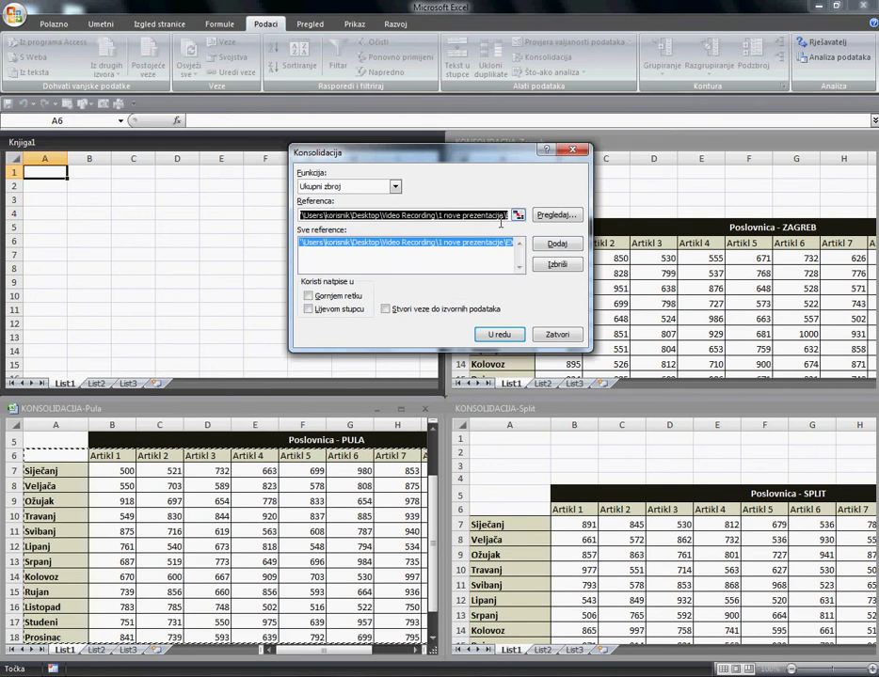
Clear the Referenca field and begin the Split reference at cell A6.
{"action": "key", "text": "Delete"}
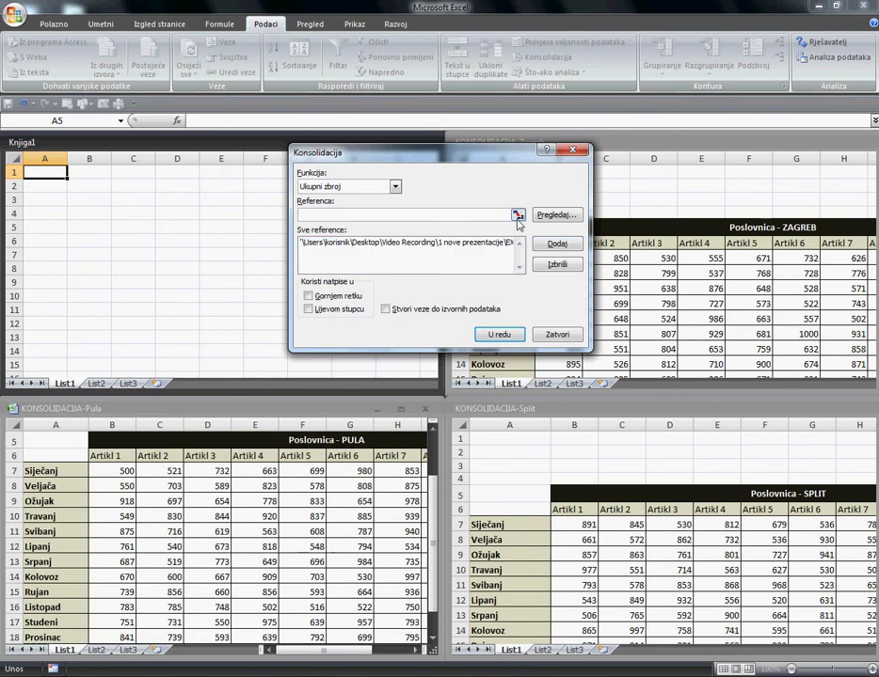
{"action": "left_click", "coordinate": [519, 215]}
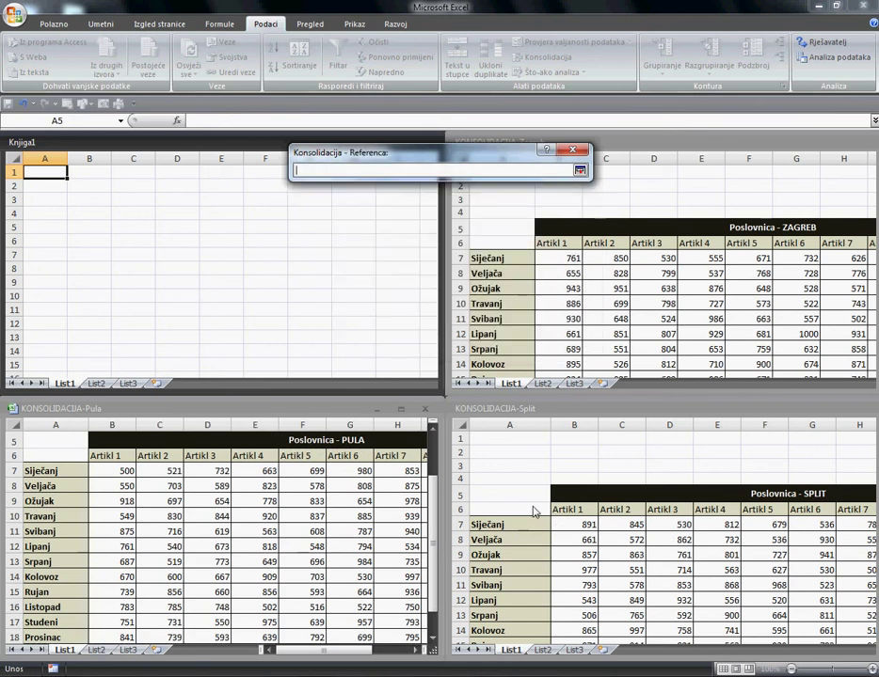
{"action": "left_click", "coordinate": [539, 567]}
{"action": "left_click", "coordinate": [538, 512]}
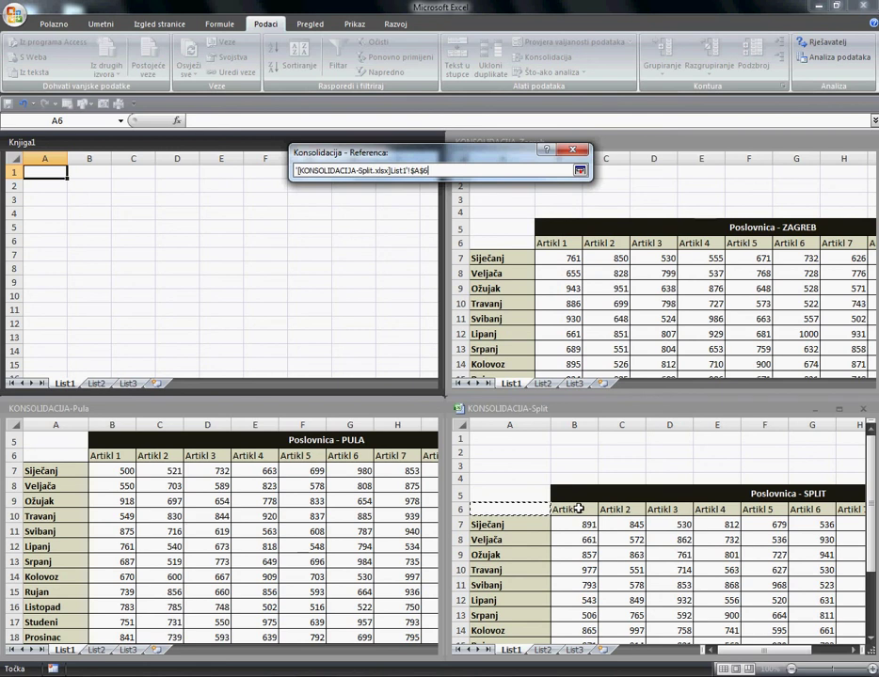
Extend the Split reference to A6:K18 and add it to the source list.
{"action": "key", "text": "ctrl+shift+Right"}
{"action": "key", "text": "shift+Down"}
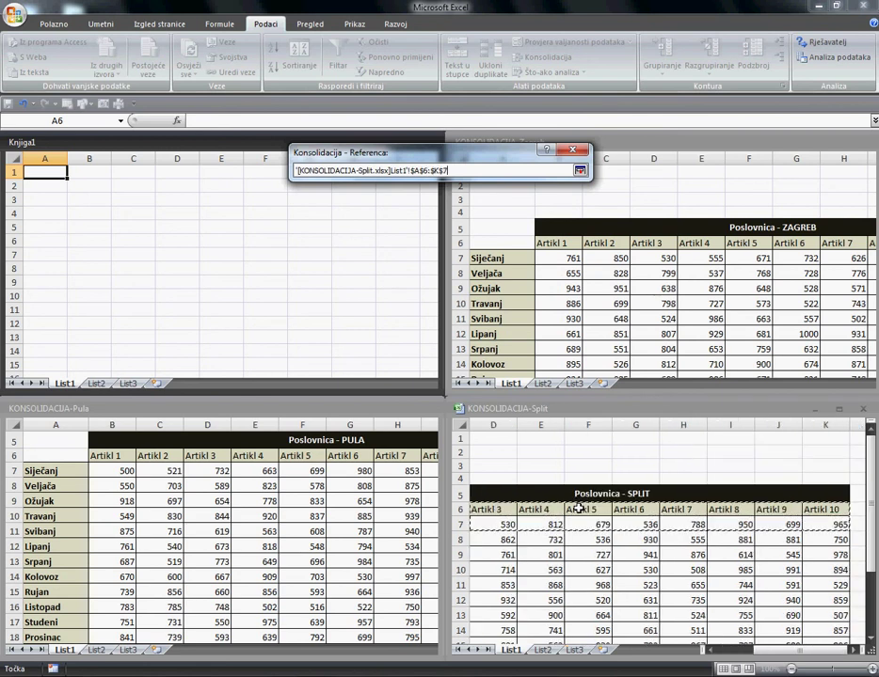
{"action": "key", "text": "ctrl+shift+Down"}
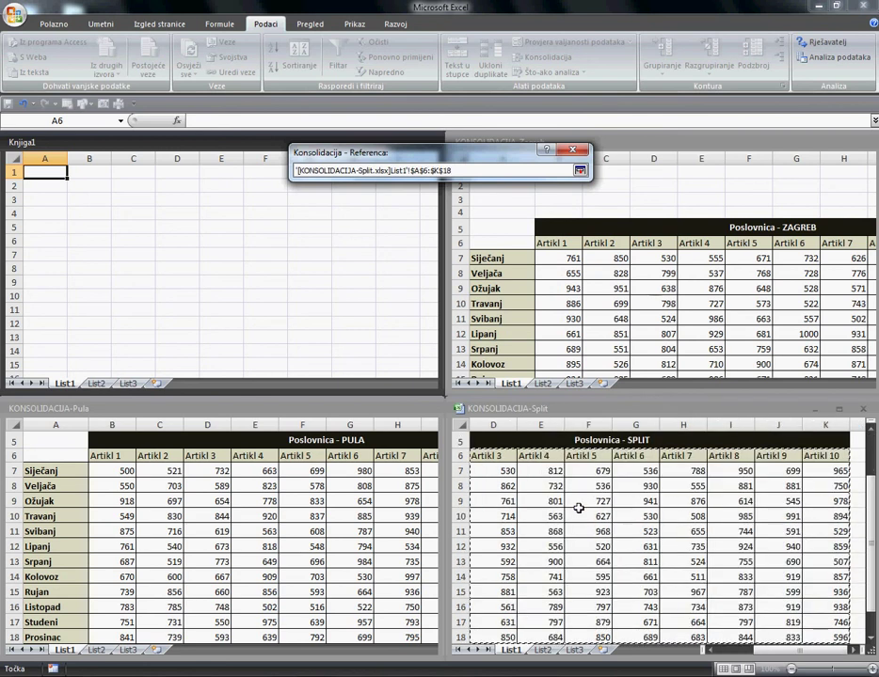
{"action": "left_click", "coordinate": [579, 170]}
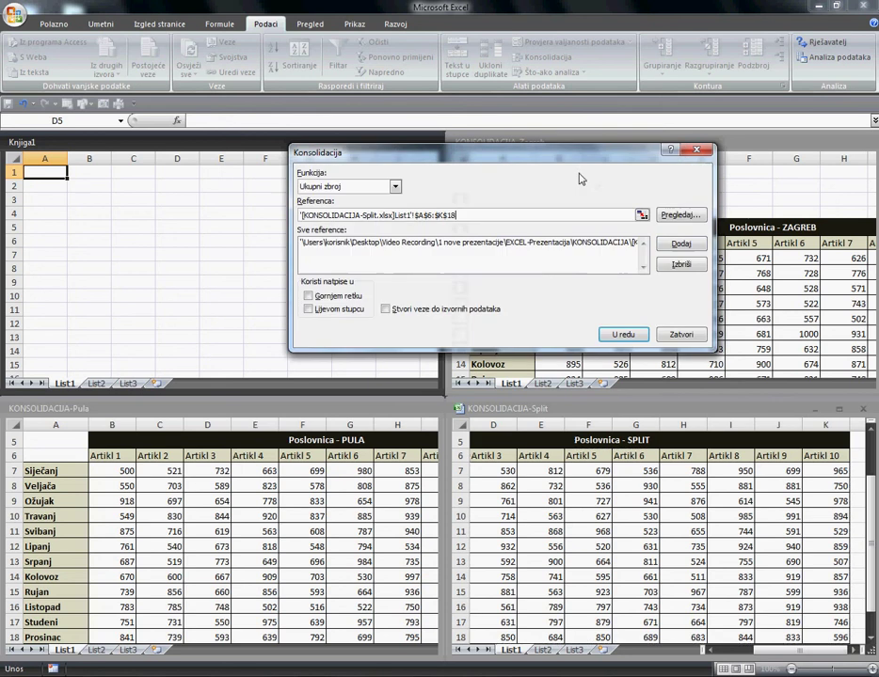
{"action": "left_click", "coordinate": [664, 245]}
{"action": "key", "text": "Delete"}
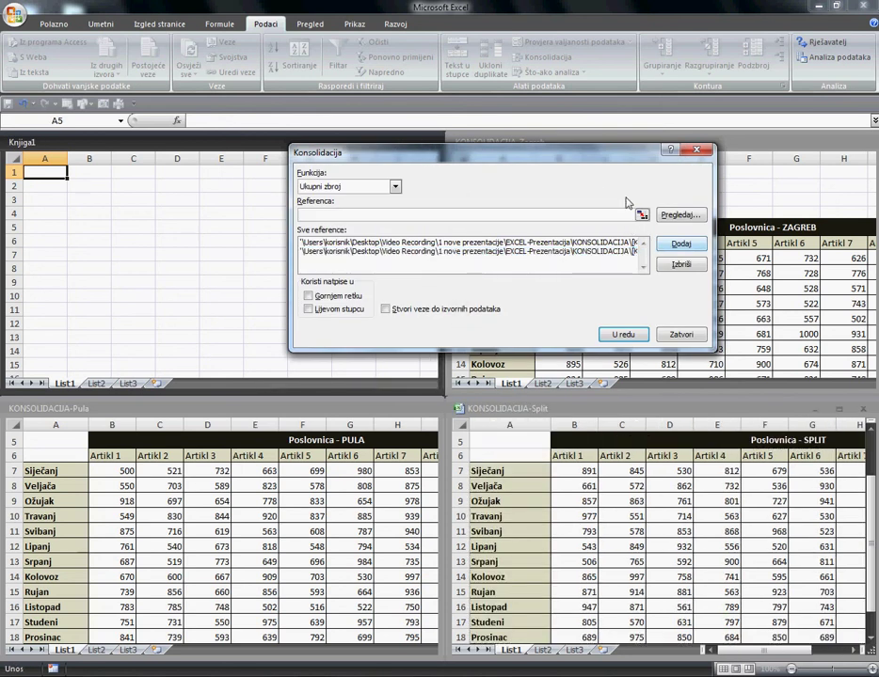
Select Zagreb's A6:K18 on the sheet and add it as the third source.
{"action": "left_click", "coordinate": [641, 215]}
{"action": "left_click", "coordinate": [514, 247]}
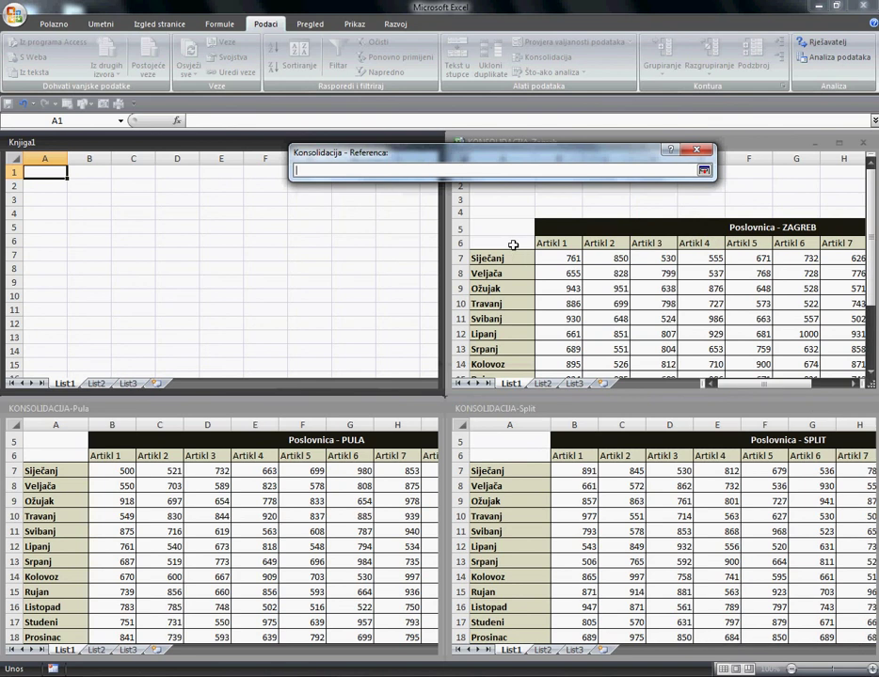
{"action": "left_click", "coordinate": [515, 244]}
{"action": "key", "text": "ctrl+shift+Right"}
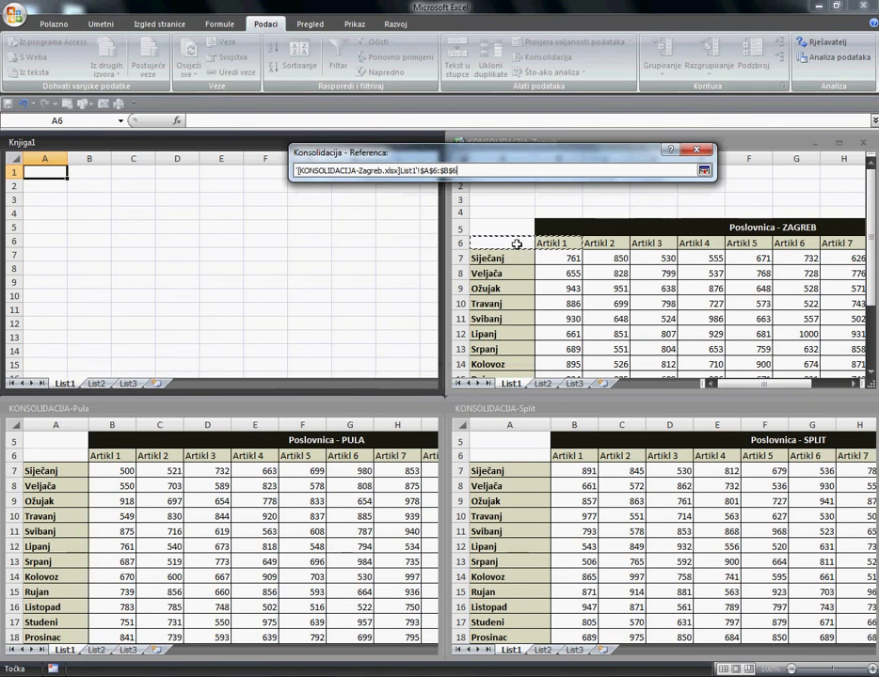
{"action": "key", "text": "ctrl+shift+Right"}
{"action": "key", "text": "ctrl+shift+Down"}
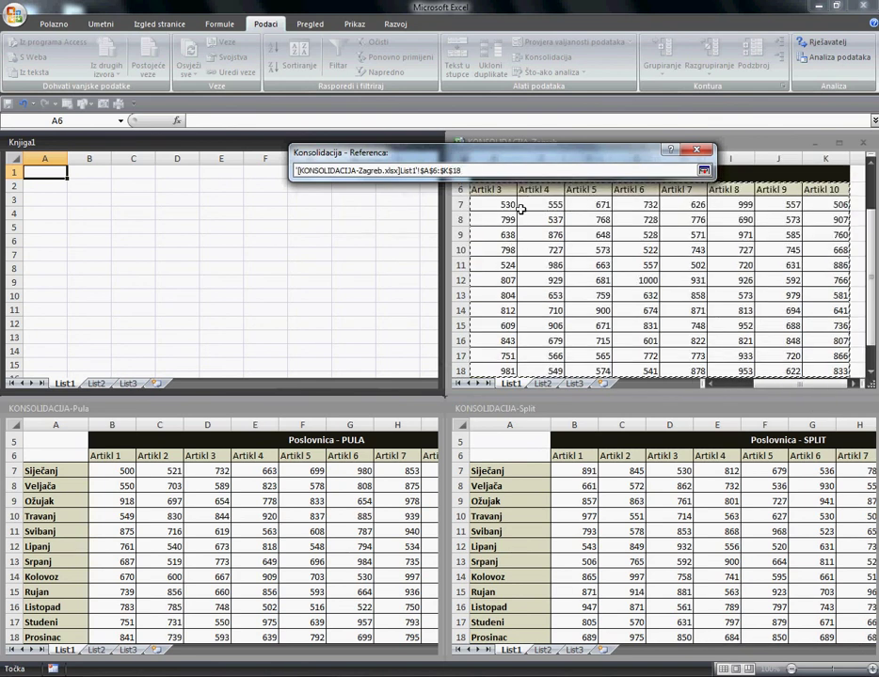
{"action": "left_click", "coordinate": [703, 172]}
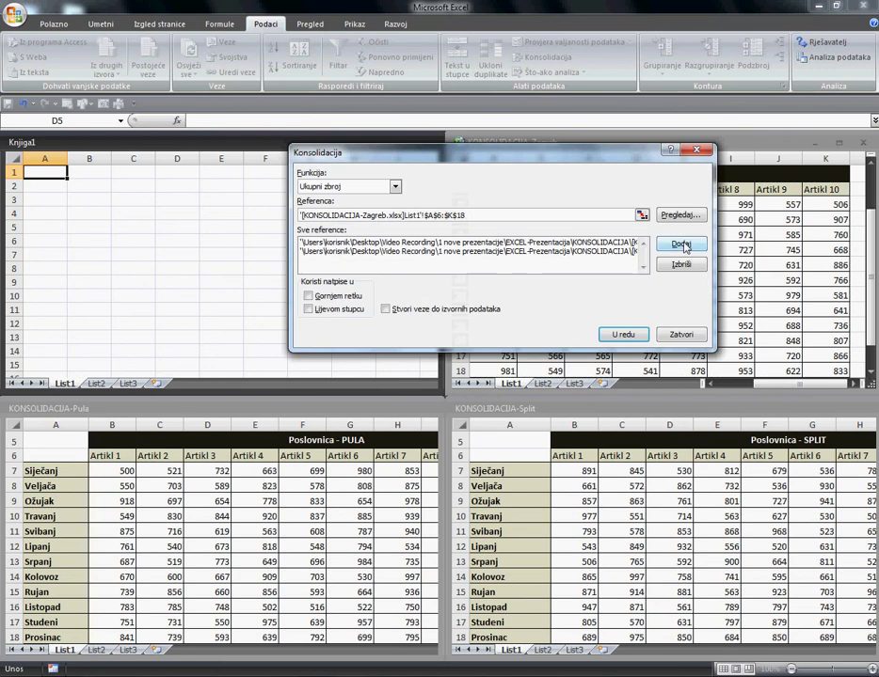
{"action": "left_click", "coordinate": [733, 244]}
Tick Gornjem retku, Lijevom stupcu and Stvori veze do izvornih podataka, then consolidate into Knjiga1.
{"action": "key", "text": "Delete"}
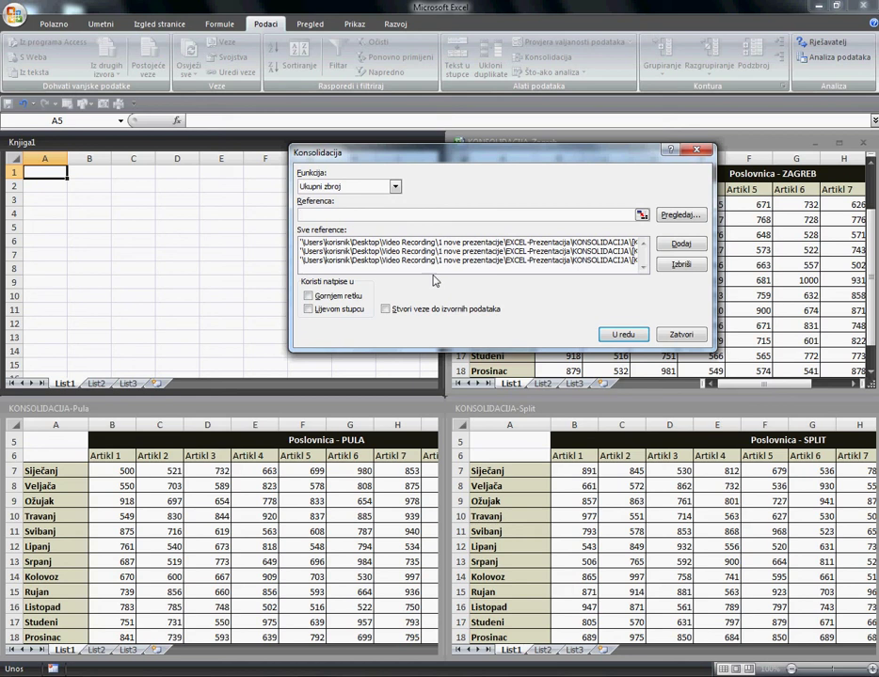
{"action": "left_click", "coordinate": [324, 297]}
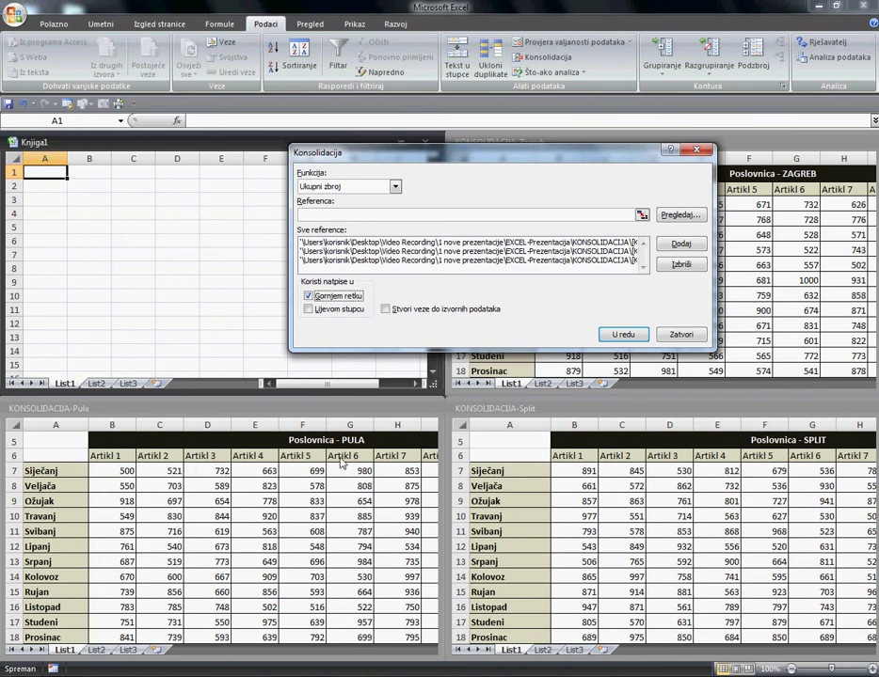
{"action": "left_click", "coordinate": [310, 308]}
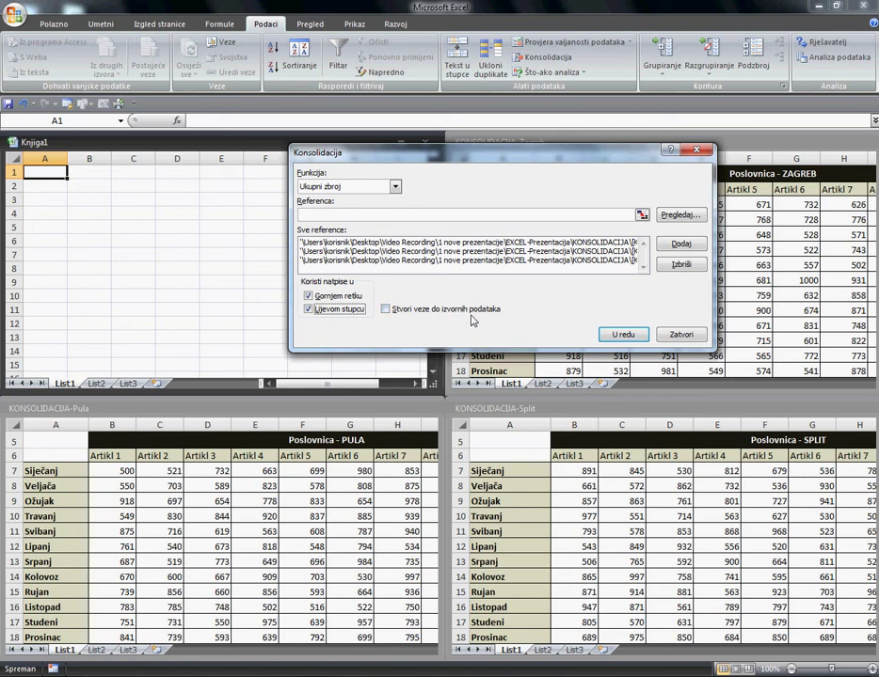
{"action": "left_click", "coordinate": [386, 310]}
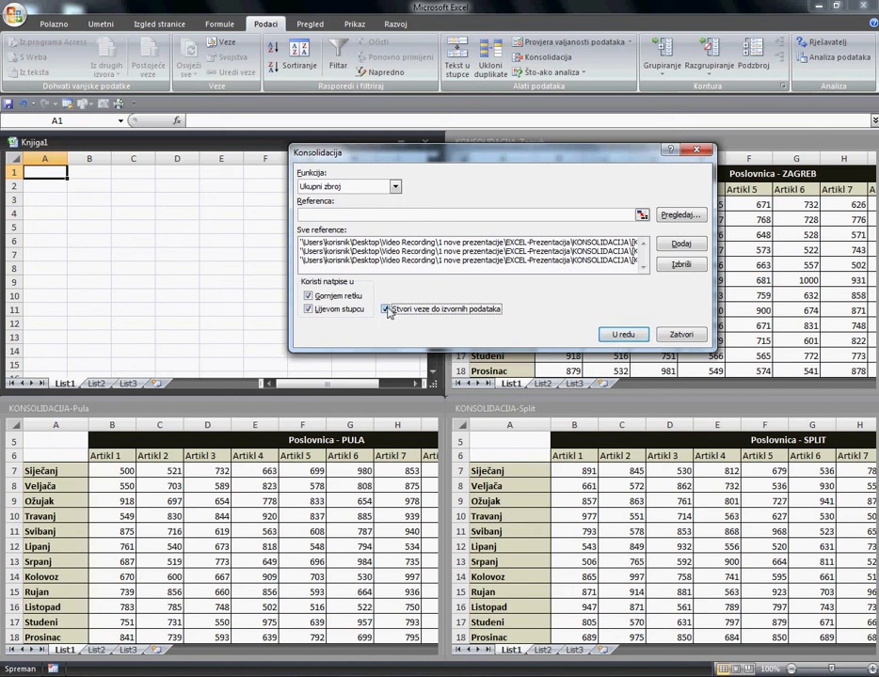
{"action": "left_click", "coordinate": [622, 336]}
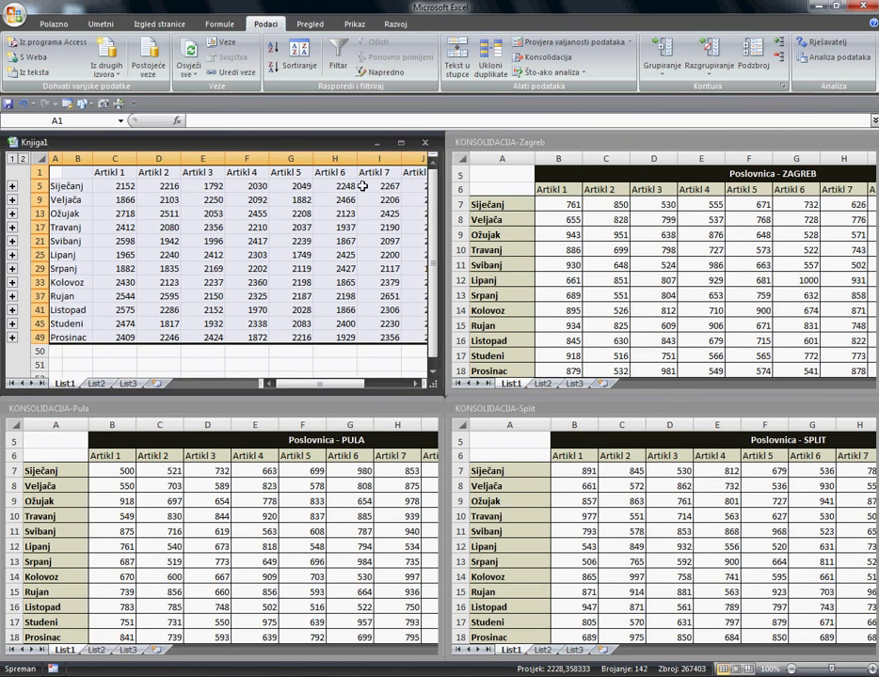
Maximize Knjiga1 and apply Svi obrubi (All Borders) to the whole consolidated table.
{"action": "left_click", "coordinate": [402, 144]}
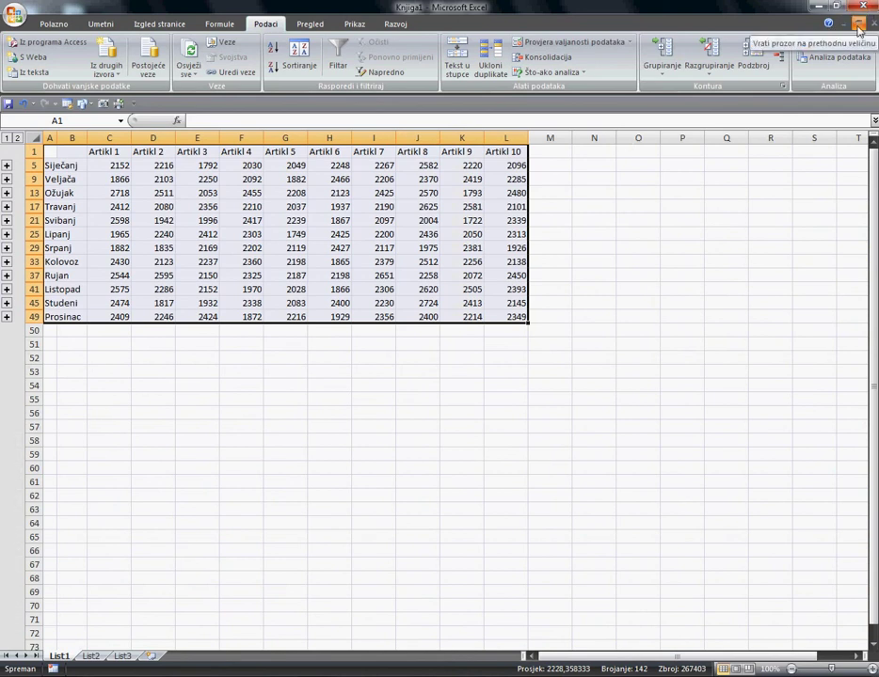
{"action": "left_click", "coordinate": [859, 24]}
{"action": "left_click", "coordinate": [401, 144]}
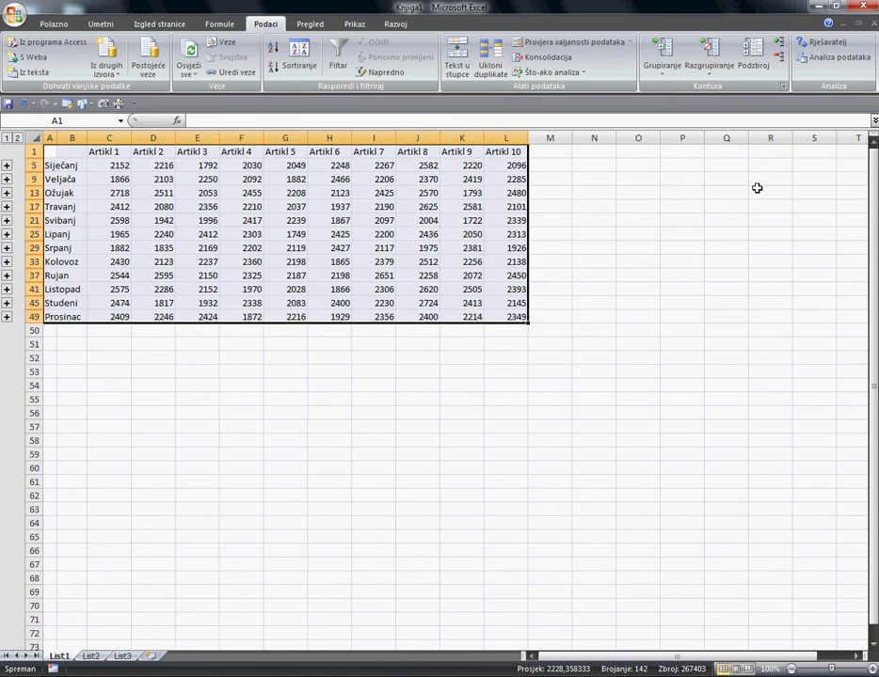
{"action": "left_click", "coordinate": [54, 24]}
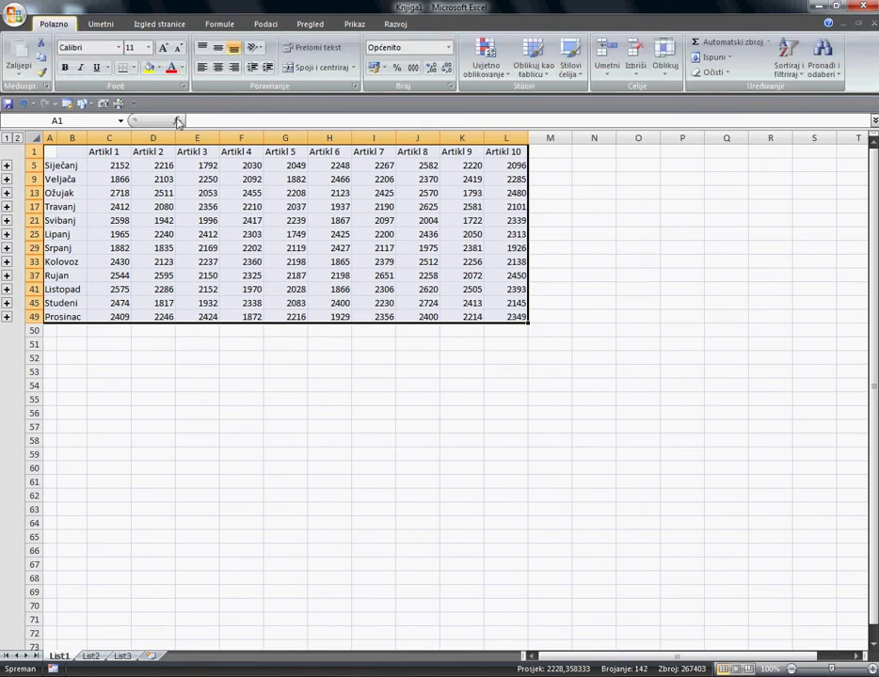
{"action": "left_click", "coordinate": [132, 68]}
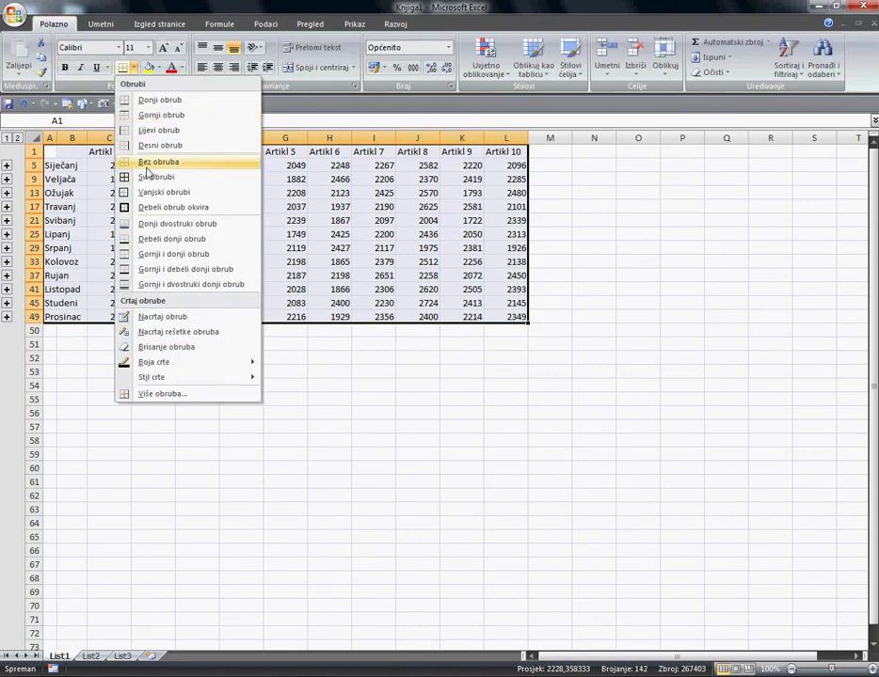
{"action": "left_click", "coordinate": [144, 177]}
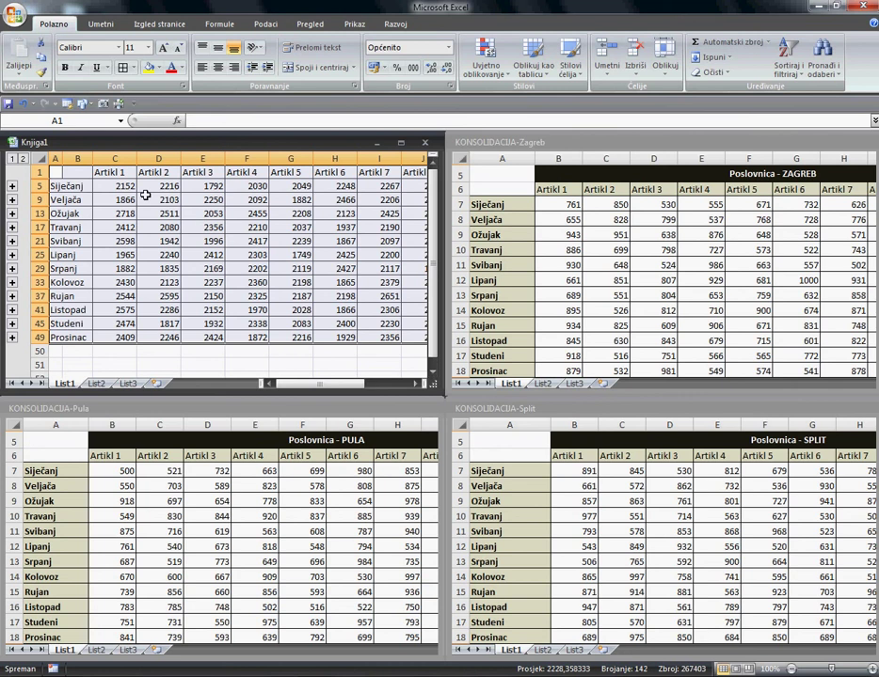
Widen column B and shade the consolidated table with a light tan theme fill.
{"action": "left_click", "coordinate": [400, 142]}
{"action": "left_click_drag", "start_coordinate": [87, 138], "coordinate": [168, 142]}
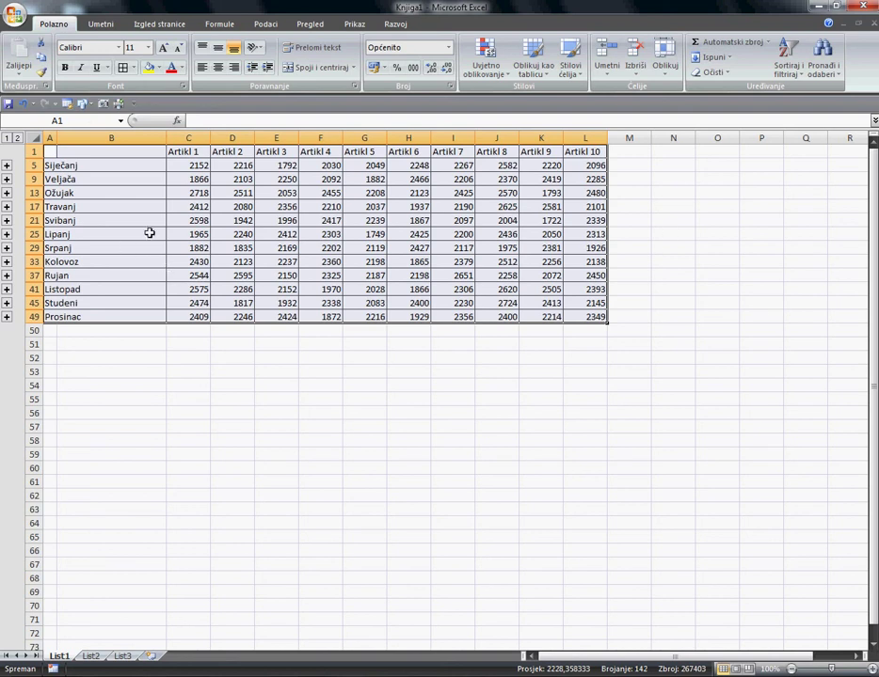
{"action": "left_click", "coordinate": [158, 72]}
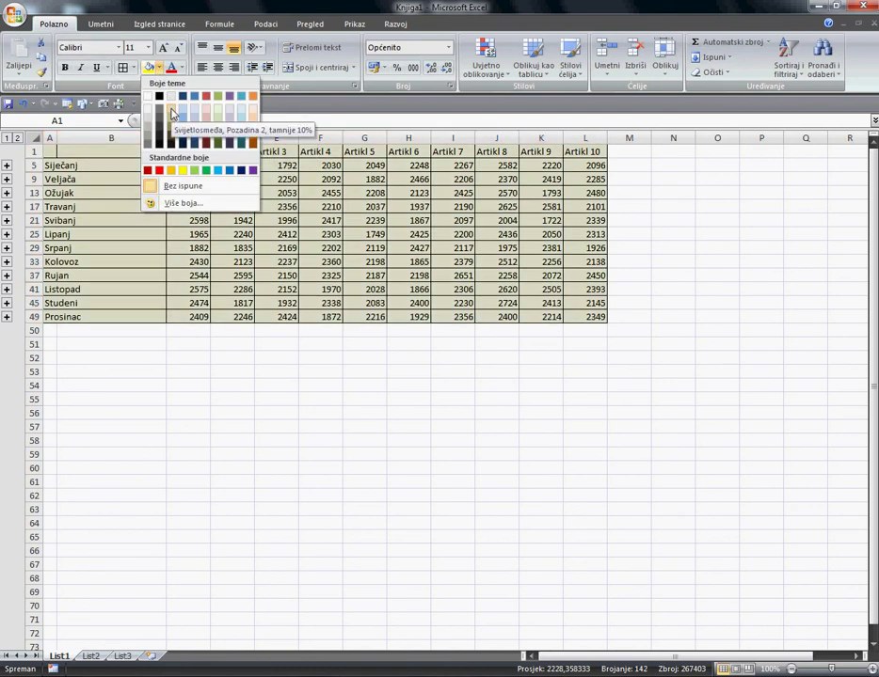
{"action": "left_click", "coordinate": [172, 113]}
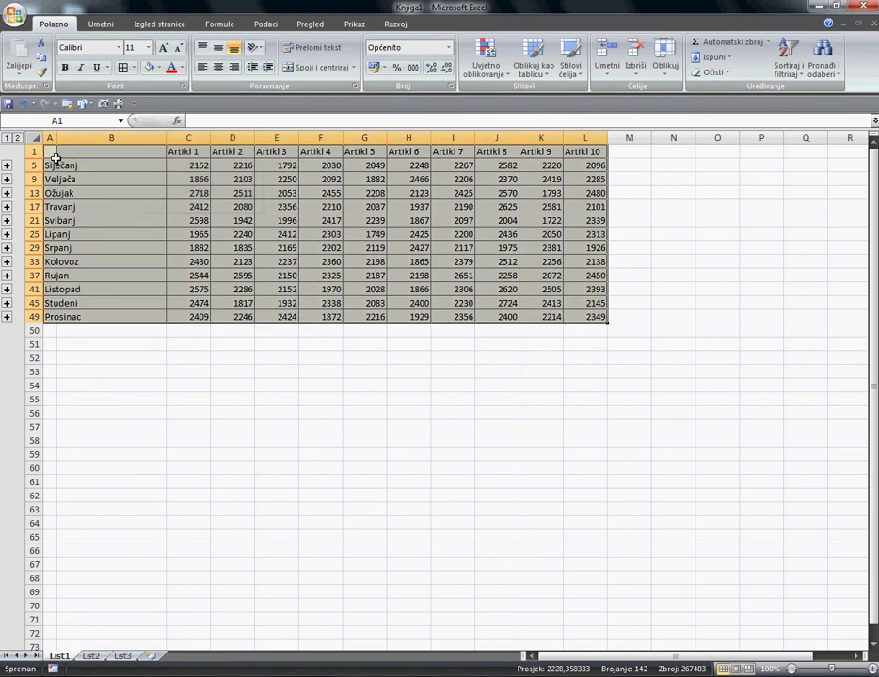
{"action": "left_click", "coordinate": [673, 235]}
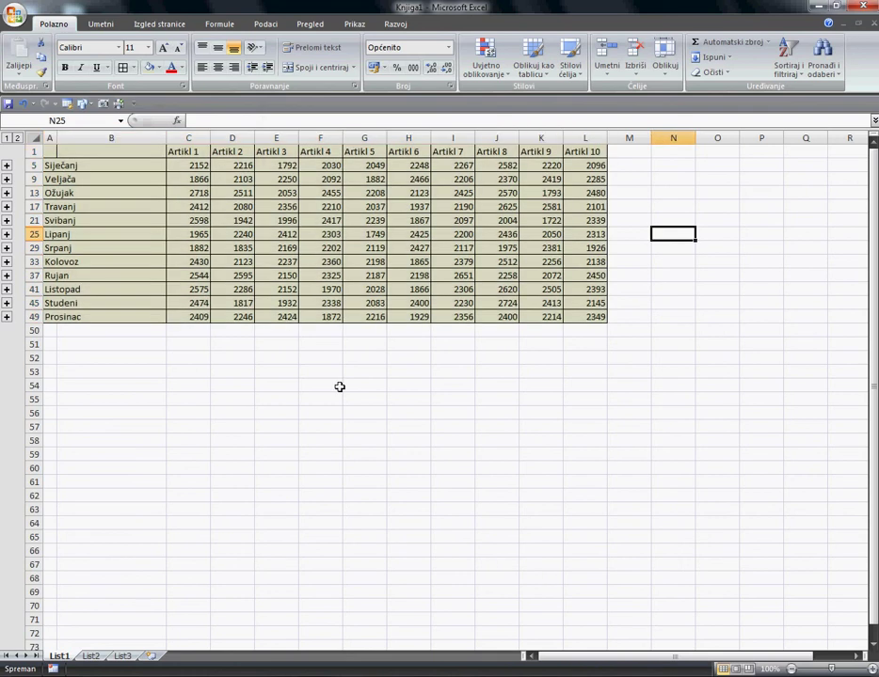
{"action": "left_click", "coordinate": [17, 139]}
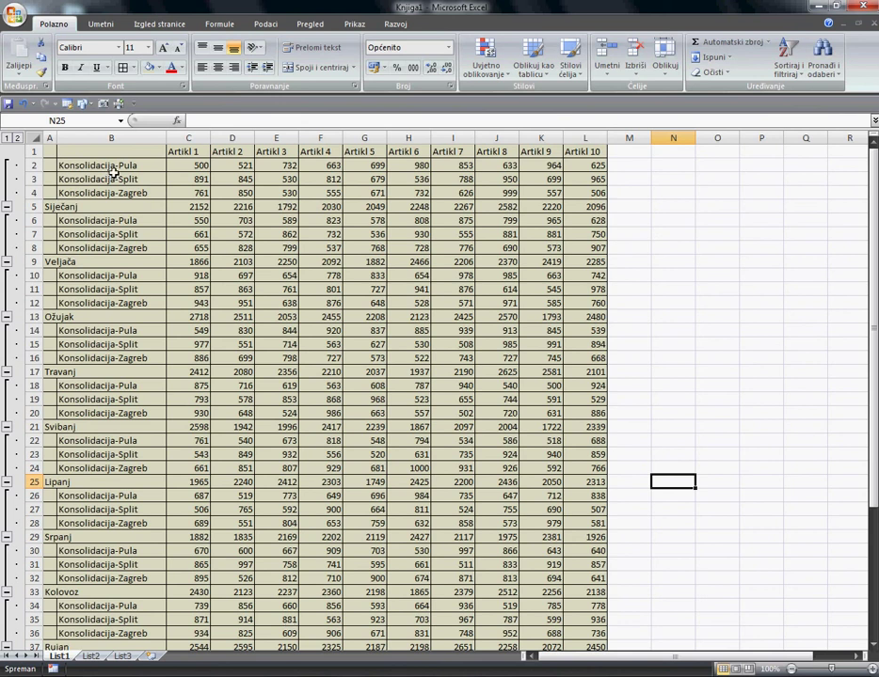
{"action": "left_click_drag", "start_coordinate": [113, 169], "coordinate": [111, 192]}
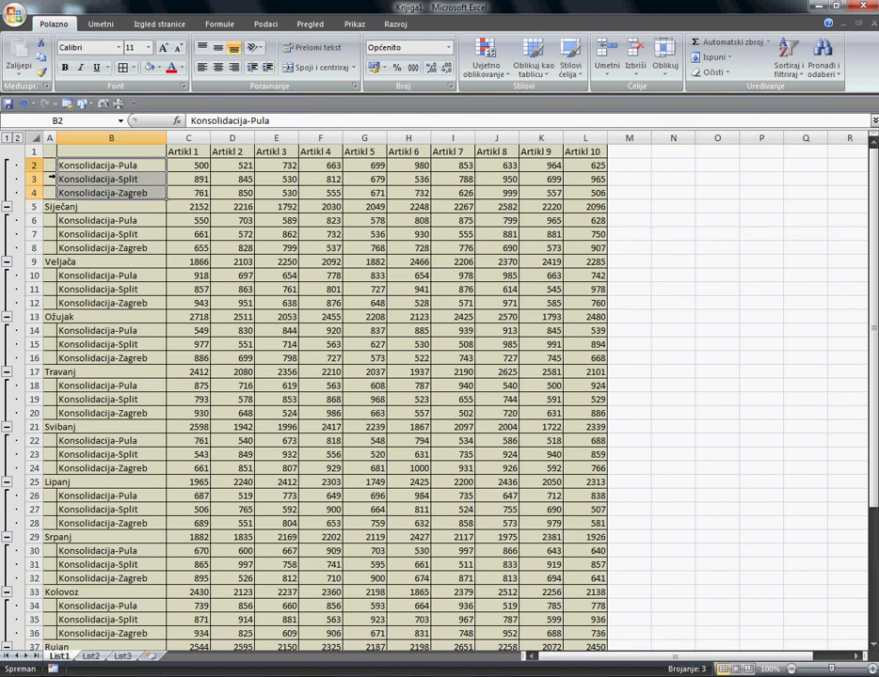
{"action": "left_click_drag", "start_coordinate": [34, 164], "coordinate": [34, 193]}
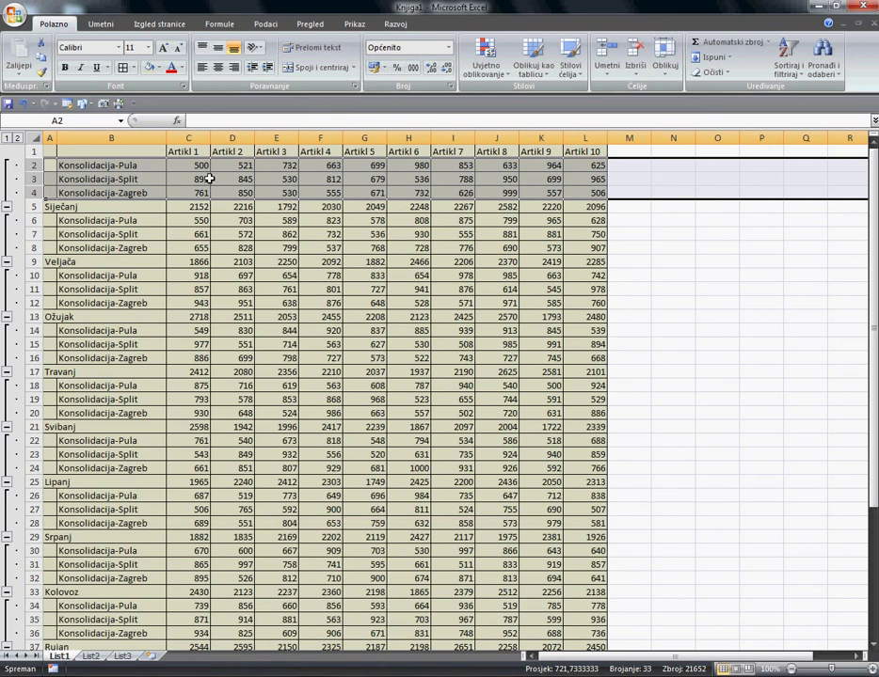
{"action": "left_click", "coordinate": [676, 208]}
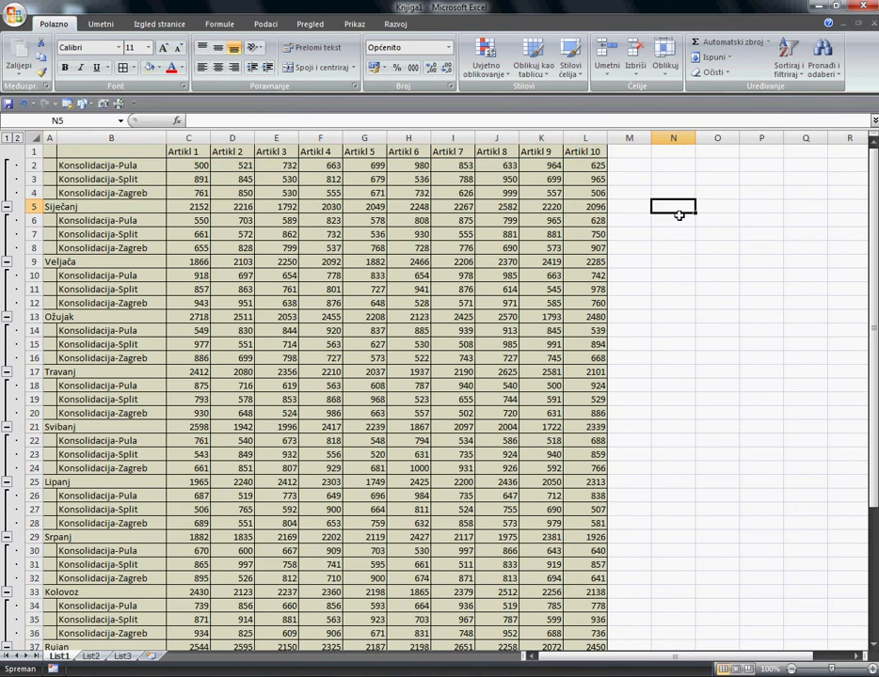
{"action": "left_click", "coordinate": [157, 168]}
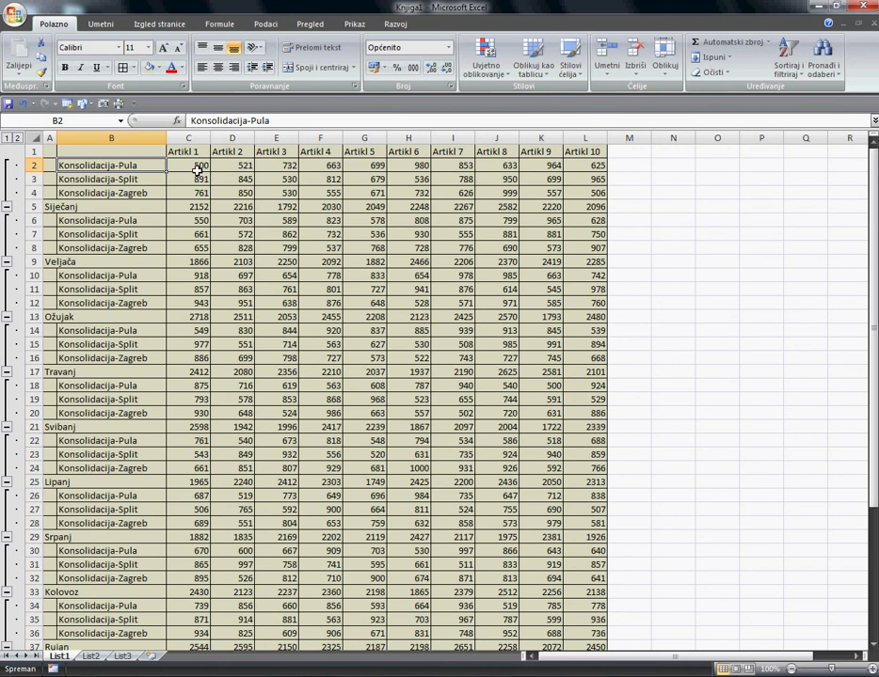
{"action": "left_click", "coordinate": [198, 169]}
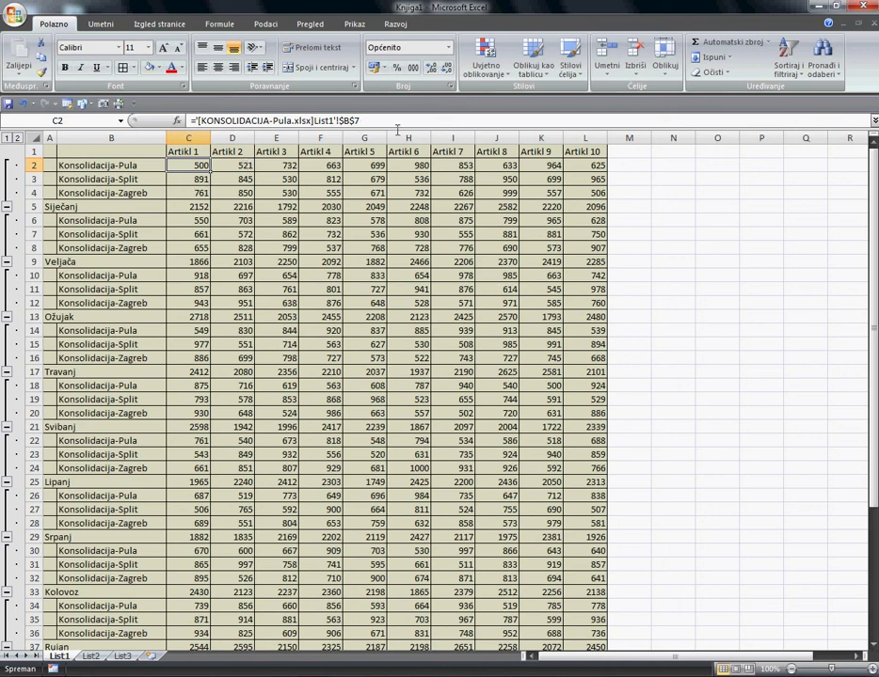
{"action": "key", "text": "Down"}
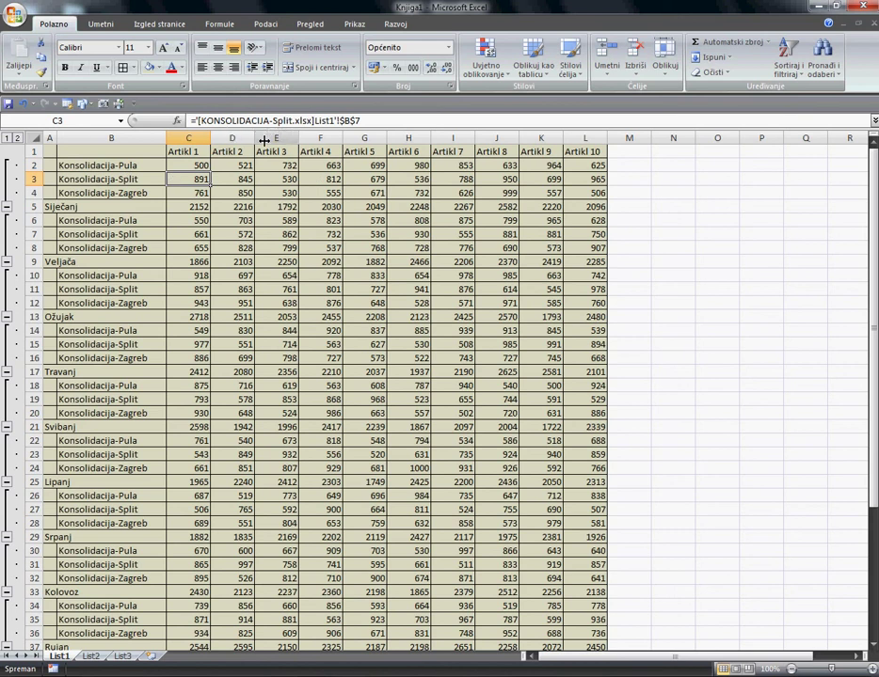
{"action": "key", "text": "Down"}
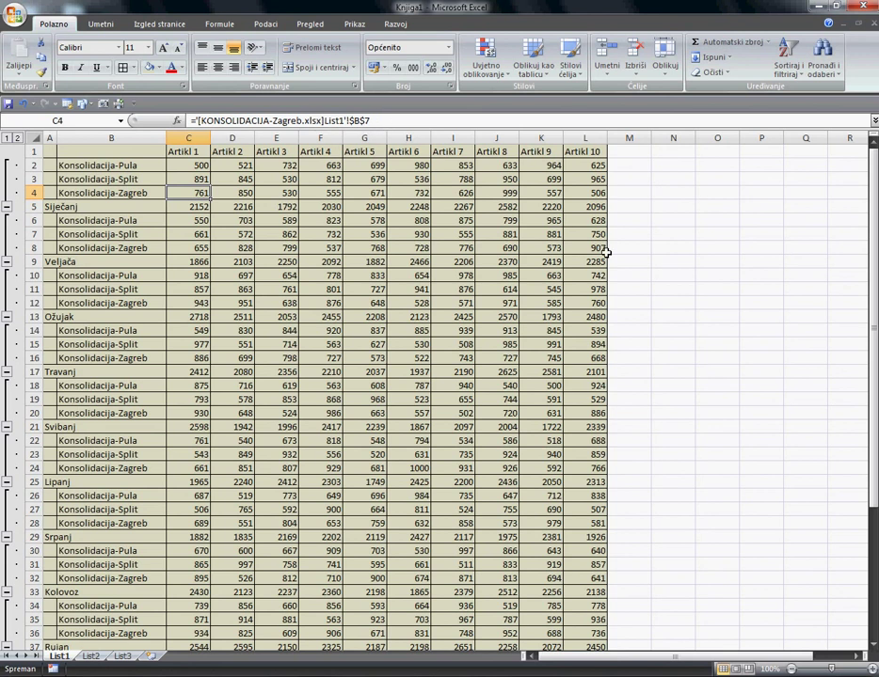
{"action": "left_click", "coordinate": [687, 236]}
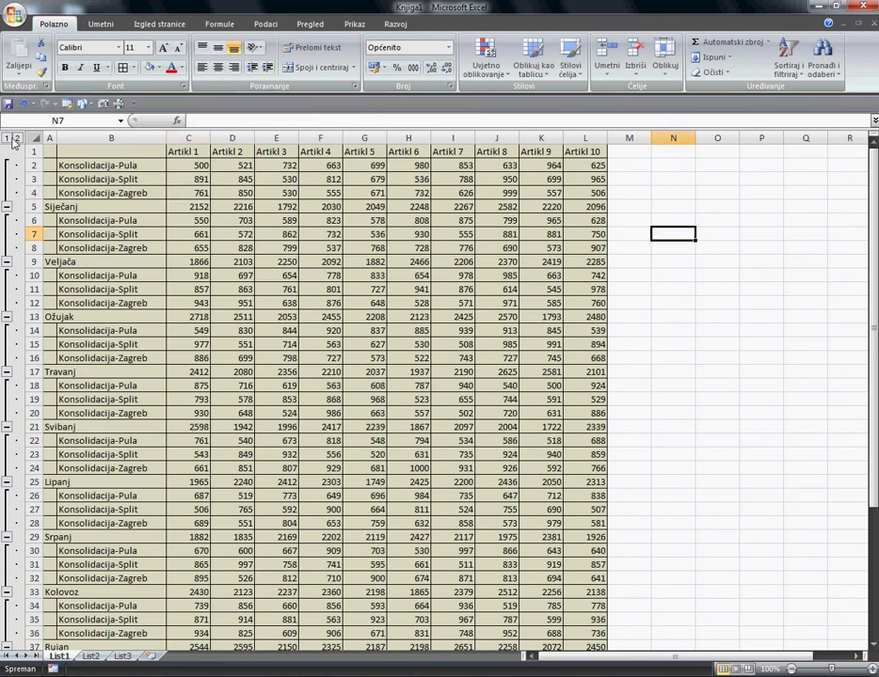
{"action": "left_click", "coordinate": [7, 139]}
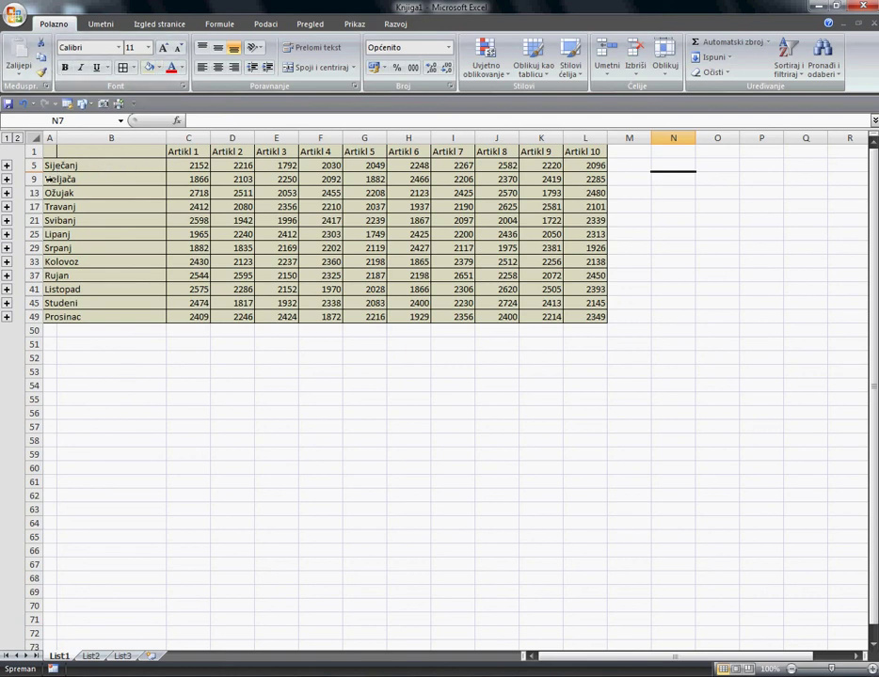
Give the Siječanj row a lighter theme fill colour.
{"action": "left_click_drag", "start_coordinate": [53, 166], "coordinate": [591, 167]}
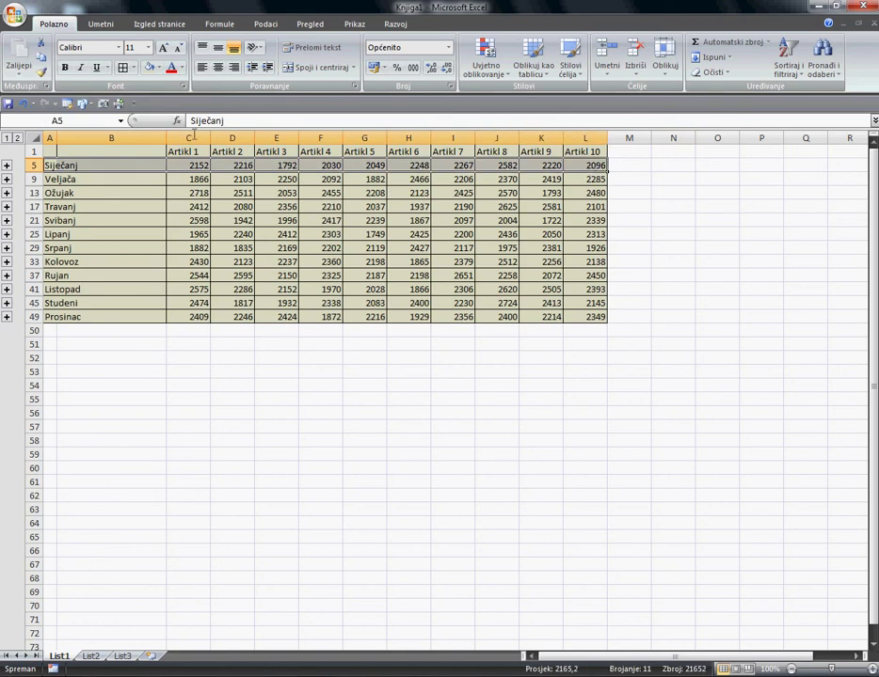
{"action": "left_click", "coordinate": [159, 67]}
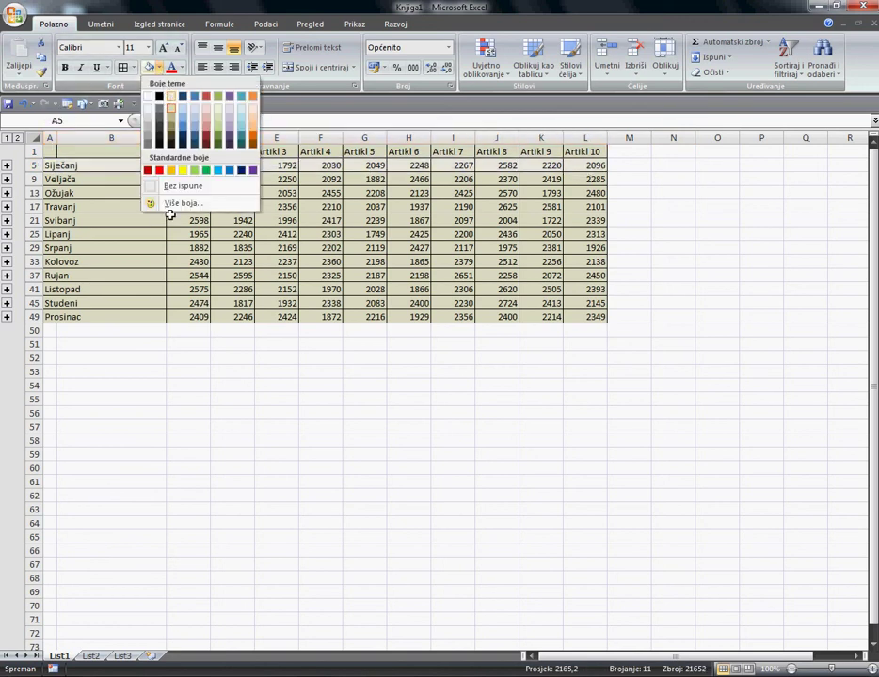
{"action": "left_click", "coordinate": [171, 101]}
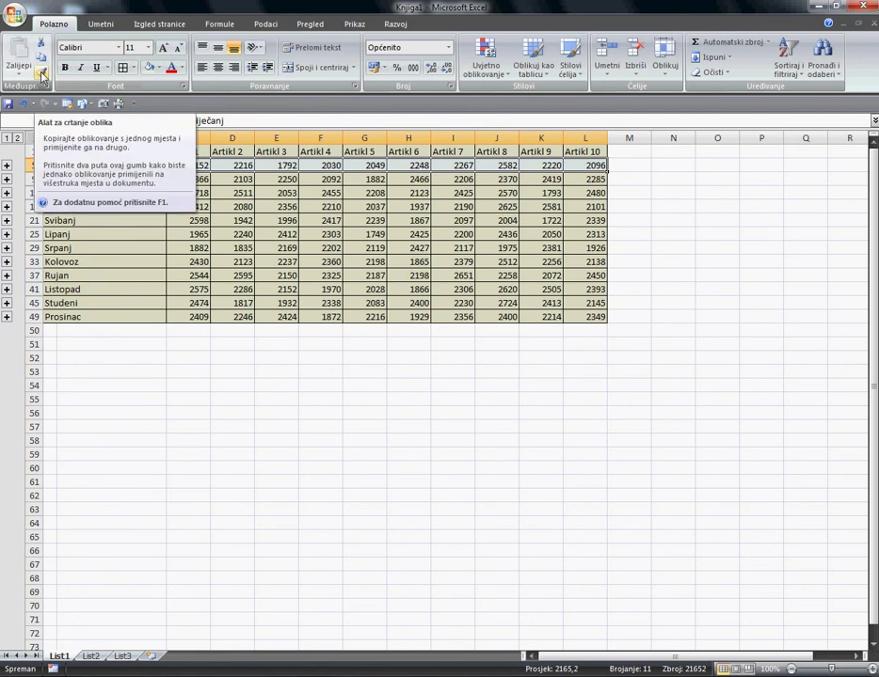
Copy the Siječanj row formatting with Format Painter onto every month row, Veljača through Prosinac.
{"action": "left_click", "coordinate": [41, 75]}
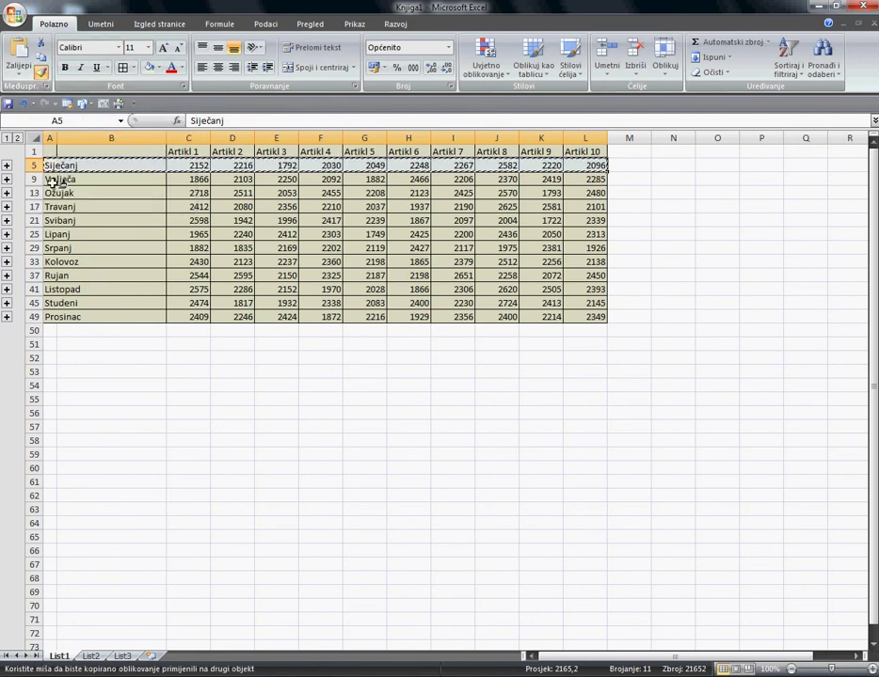
{"action": "left_click_drag", "start_coordinate": [58, 179], "coordinate": [583, 181]}
{"action": "left_click_drag", "start_coordinate": [59, 193], "coordinate": [609, 198]}
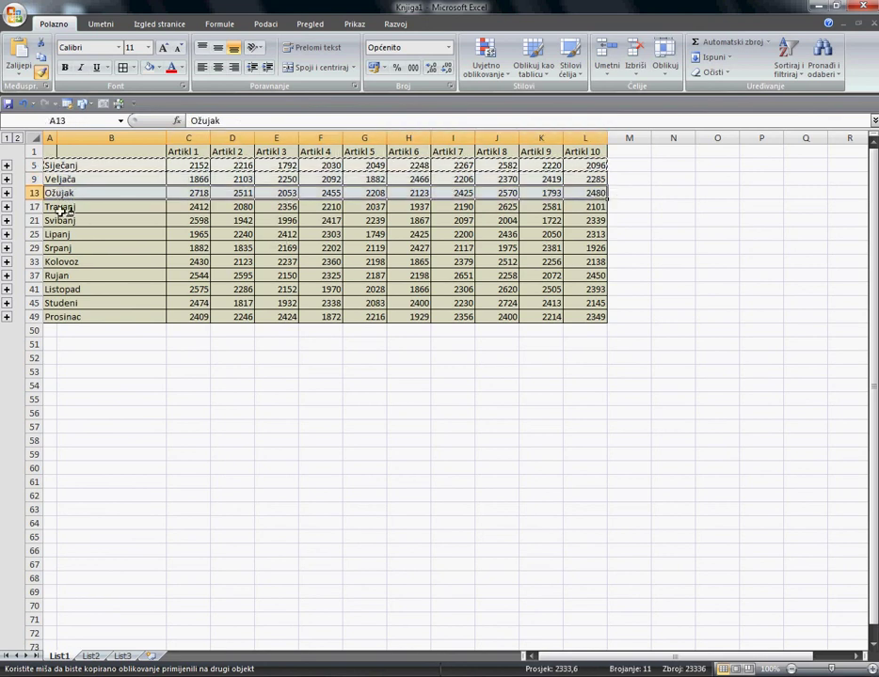
{"action": "mouse_move", "coordinate": [59, 207]}
{"action": "left_mouse_down"}
{"action": "mouse_move", "coordinate": [560, 208]}
{"action": "mouse_move", "coordinate": [426, 248]}
{"action": "left_mouse_up"}
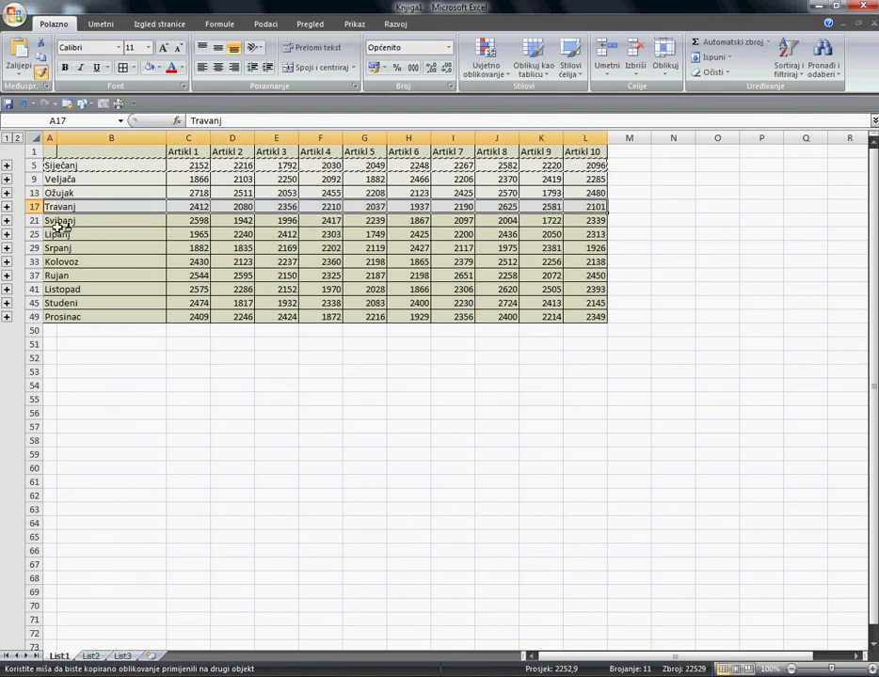
{"action": "left_click_drag", "start_coordinate": [59, 222], "coordinate": [588, 220]}
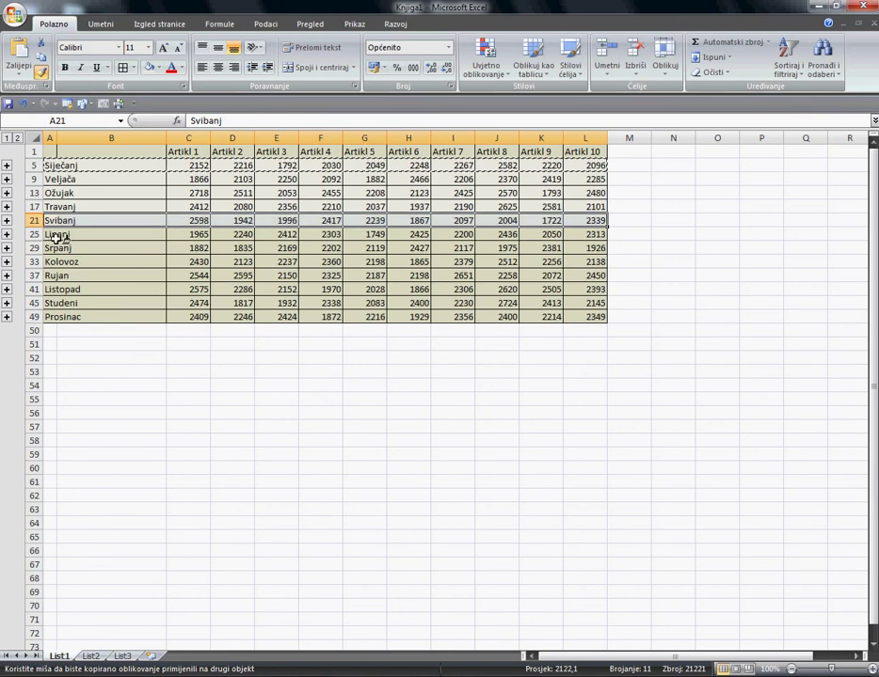
{"action": "left_click_drag", "start_coordinate": [59, 235], "coordinate": [602, 233]}
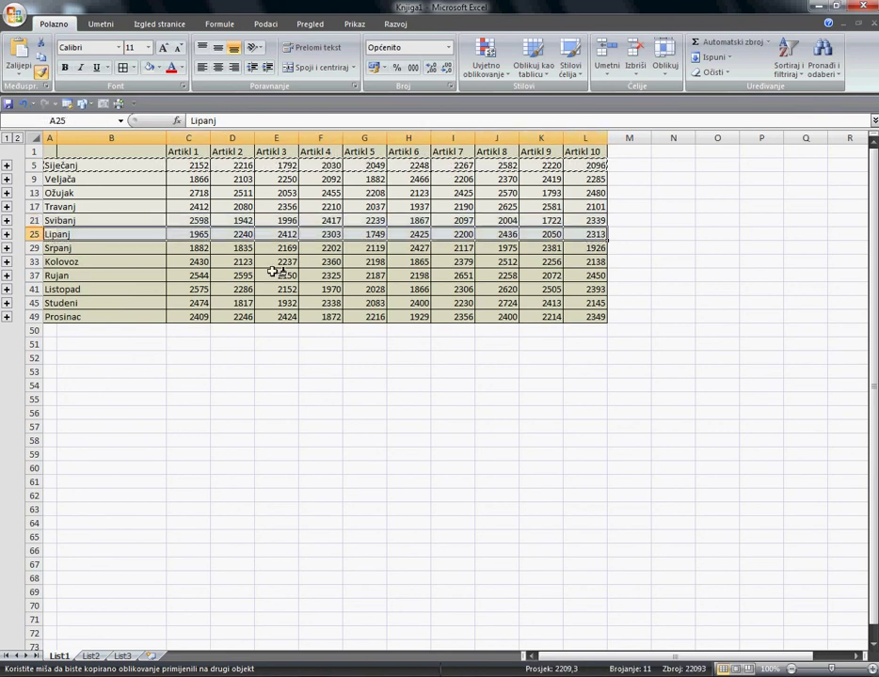
{"action": "left_click_drag", "start_coordinate": [56, 250], "coordinate": [602, 249]}
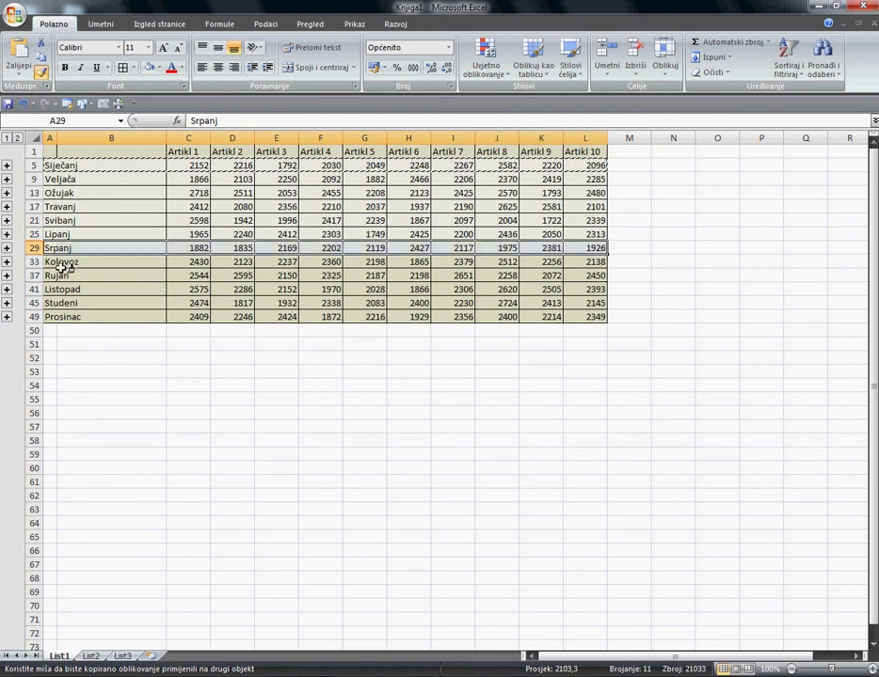
{"action": "left_click_drag", "start_coordinate": [60, 264], "coordinate": [602, 268]}
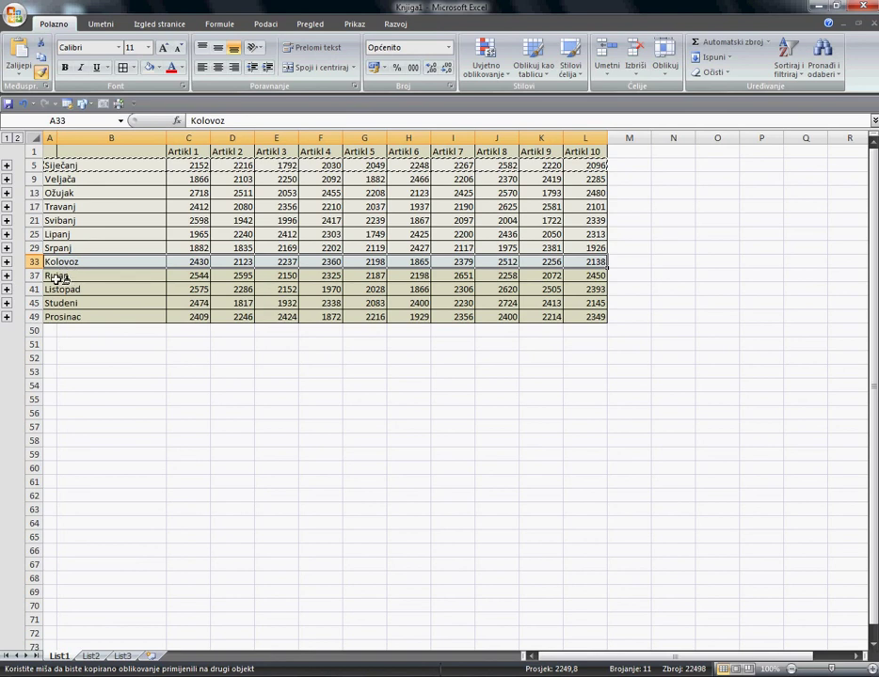
{"action": "mouse_move", "coordinate": [61, 278]}
{"action": "left_mouse_down"}
{"action": "mouse_move", "coordinate": [264, 290]}
{"action": "mouse_move", "coordinate": [582, 278]}
{"action": "mouse_move", "coordinate": [565, 281]}
{"action": "left_mouse_up"}
{"action": "left_click_drag", "start_coordinate": [75, 294], "coordinate": [594, 290]}
{"action": "left_click_drag", "start_coordinate": [69, 304], "coordinate": [596, 300]}
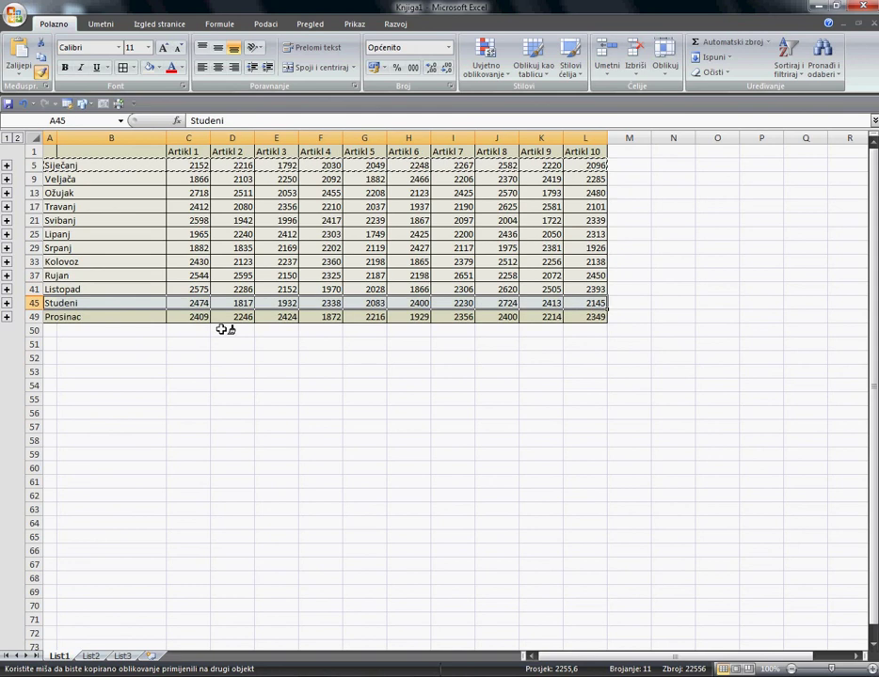
{"action": "left_click_drag", "start_coordinate": [78, 320], "coordinate": [597, 321]}
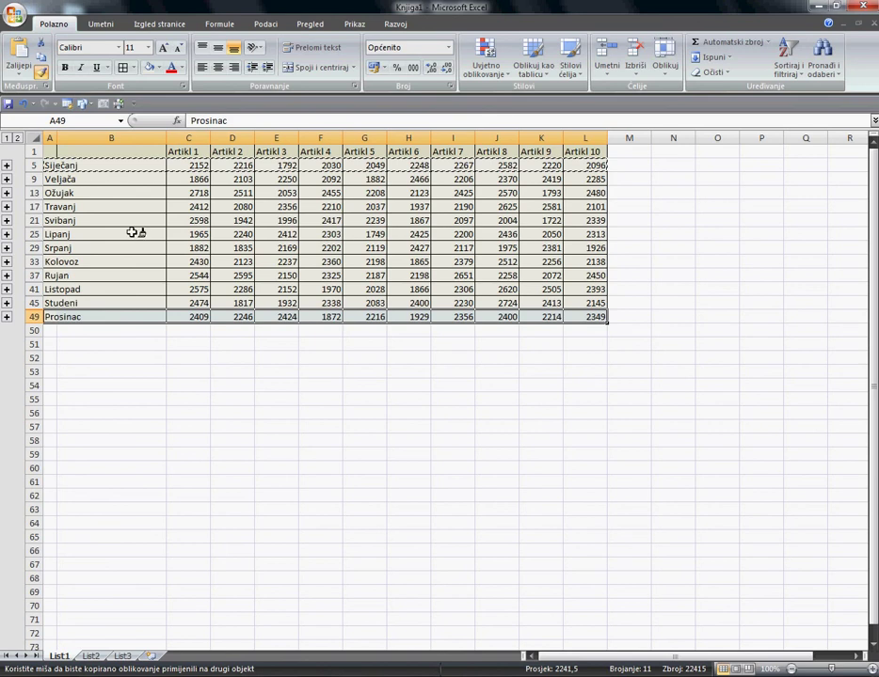
{"action": "key", "text": "Escape"}
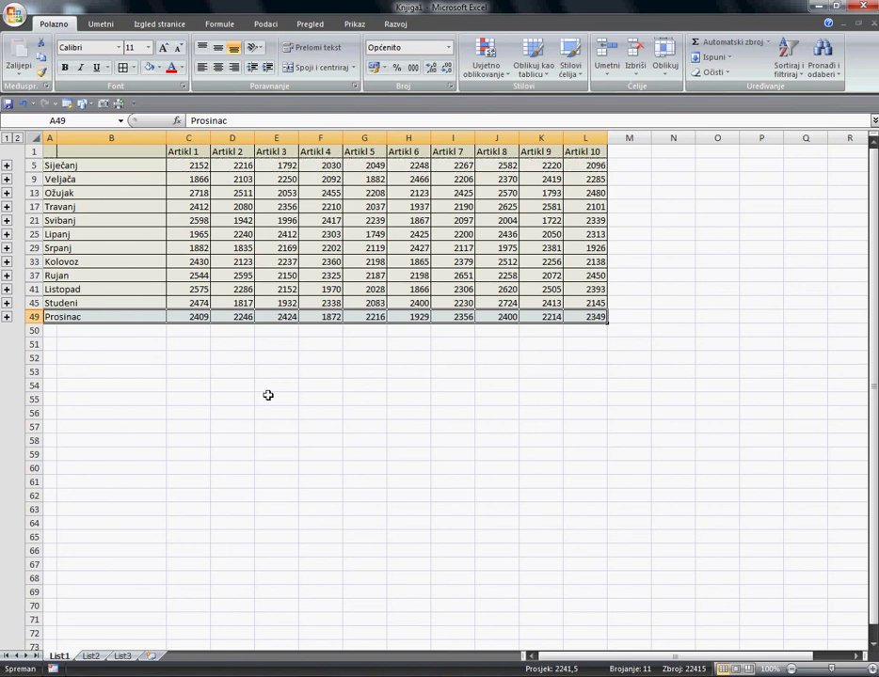
Switch the outline to level 2 so the city detail rows appear under each month.
{"action": "left_click", "coordinate": [272, 388]}
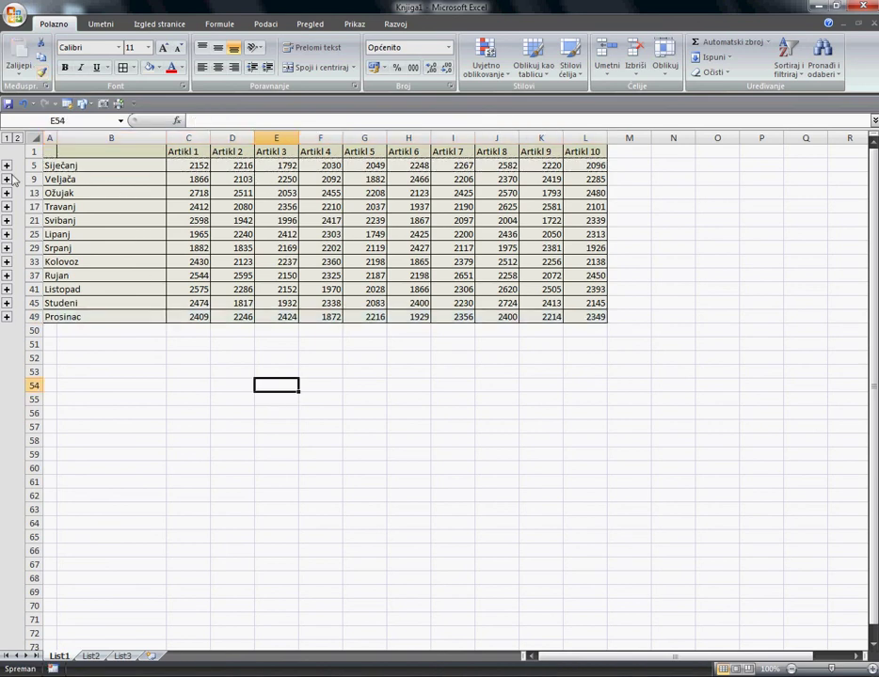
{"action": "left_click", "coordinate": [17, 139]}
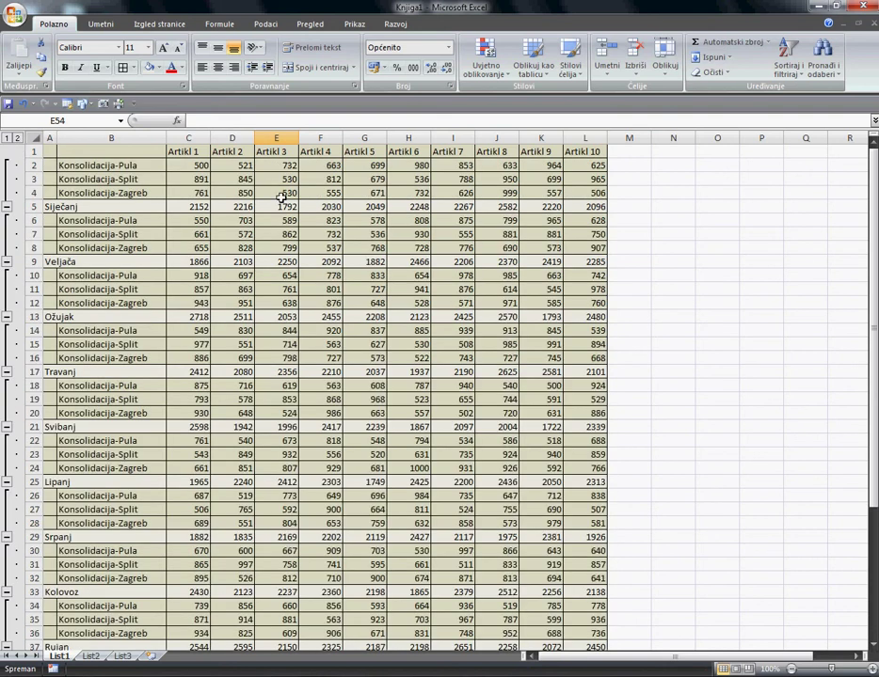
{"action": "scroll", "coordinate": [649, 324], "scroll_direction": "down", "scroll_amount": 8}
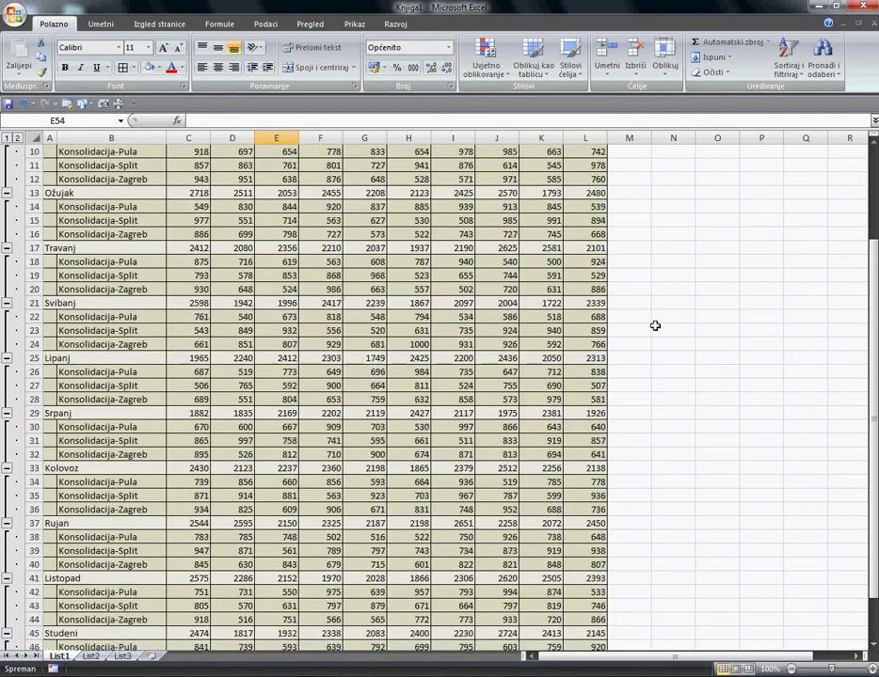
{"action": "scroll", "coordinate": [656, 347], "scroll_direction": "up", "scroll_amount": 8}
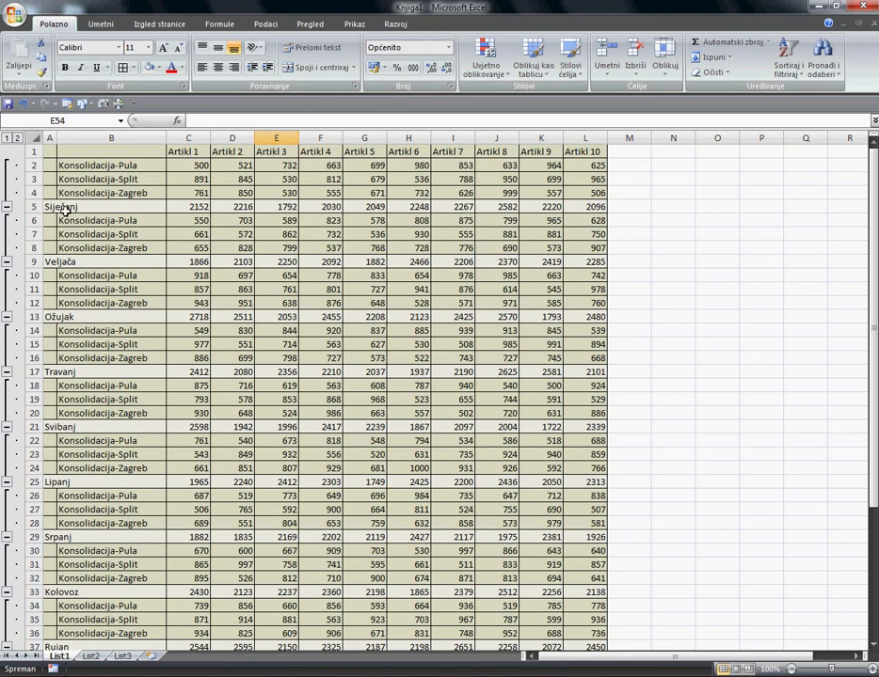
Copy the Siječanj row formatting onto the header row with Format Painter.
{"action": "left_click_drag", "start_coordinate": [61, 207], "coordinate": [583, 209]}
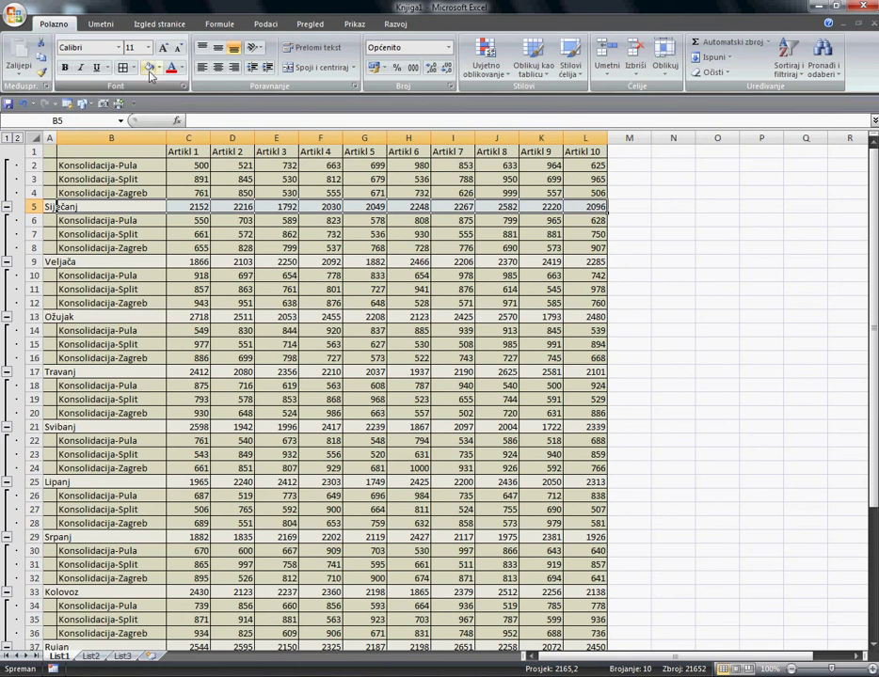
{"action": "left_click", "coordinate": [41, 72]}
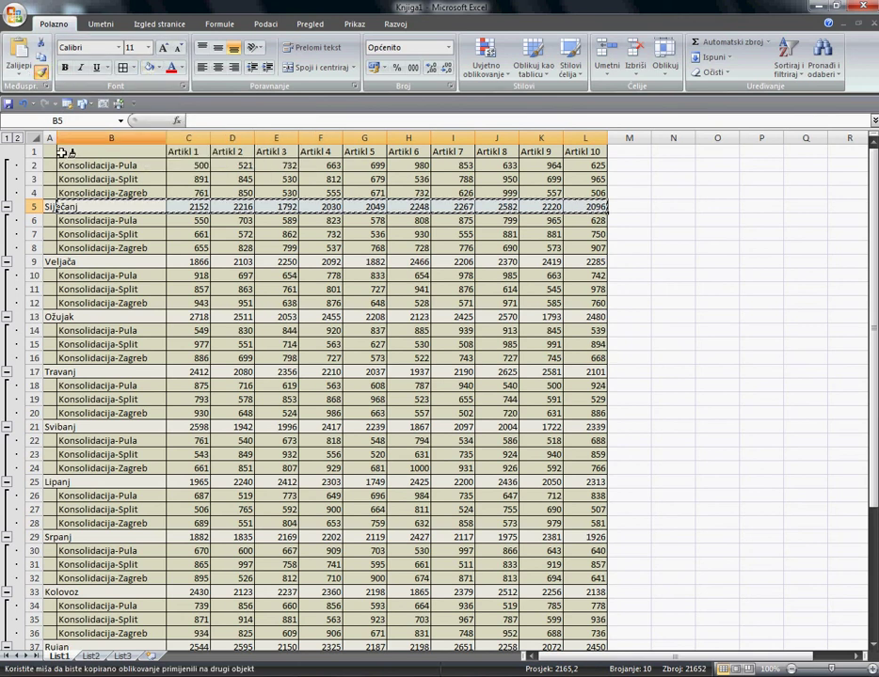
{"action": "mouse_move", "coordinate": [69, 149]}
{"action": "left_mouse_down"}
{"action": "mouse_move", "coordinate": [490, 157]}
{"action": "mouse_move", "coordinate": [624, 177]}
{"action": "mouse_move", "coordinate": [675, 204]}
{"action": "left_mouse_up"}
{"action": "left_click", "coordinate": [677, 209]}
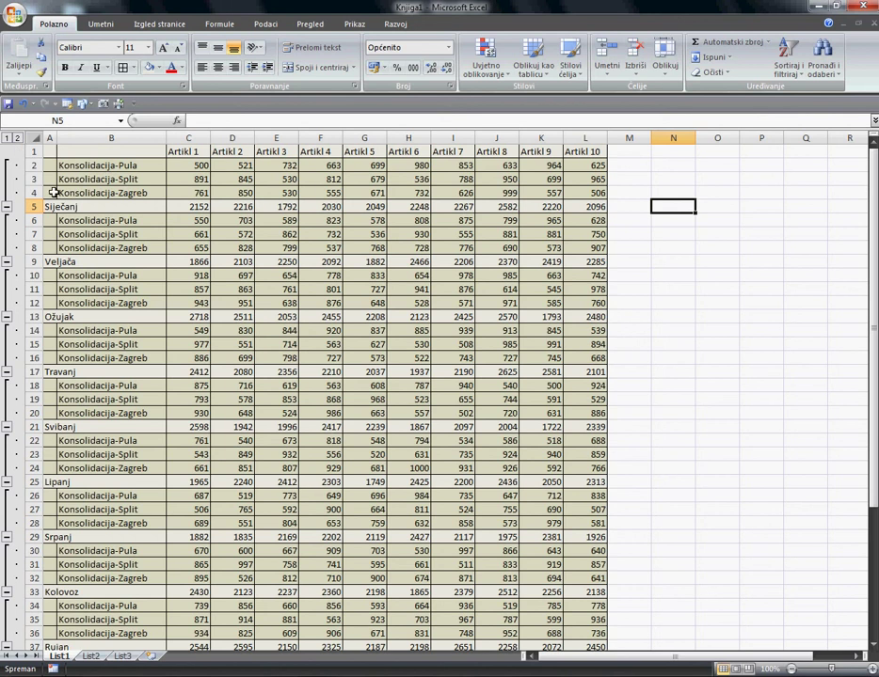
Collapse the month detail rows, ending at outline level 1 with only month summaries.
{"action": "left_click", "coordinate": [6, 208]}
{"action": "left_click", "coordinate": [6, 221]}
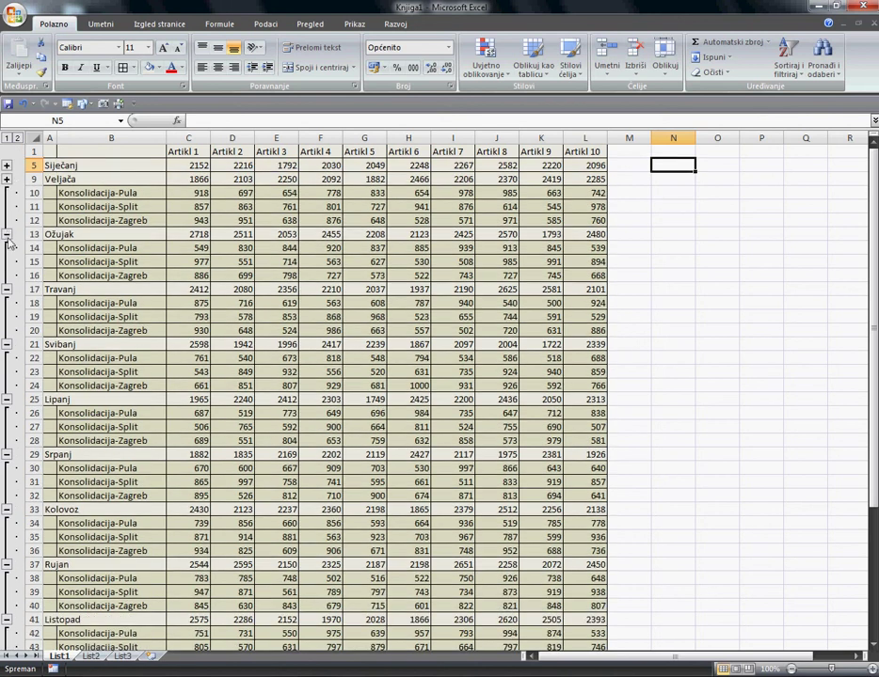
{"action": "left_click", "coordinate": [7, 344]}
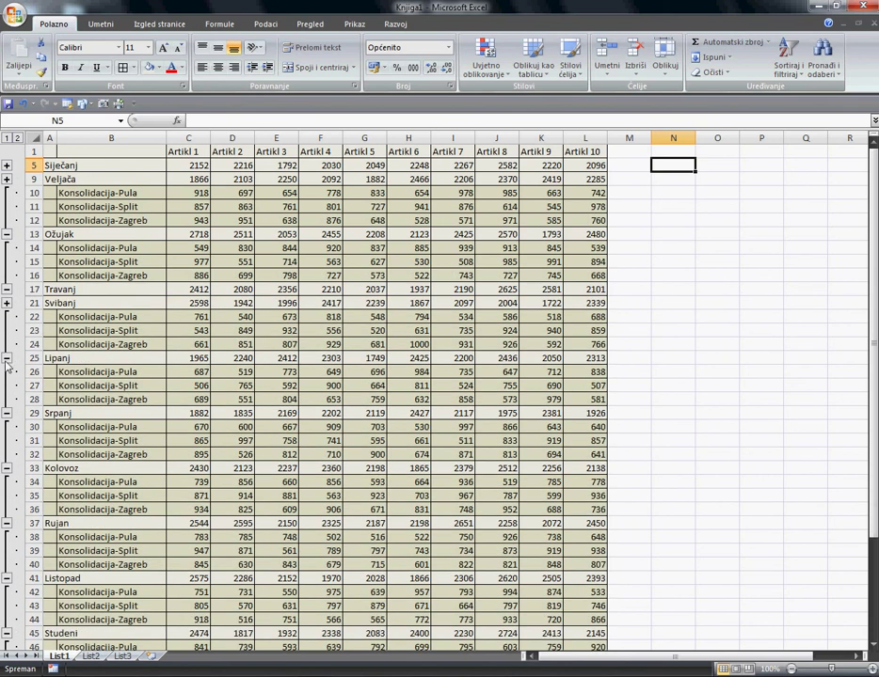
{"action": "left_click", "coordinate": [7, 359]}
{"action": "left_click", "coordinate": [7, 372]}
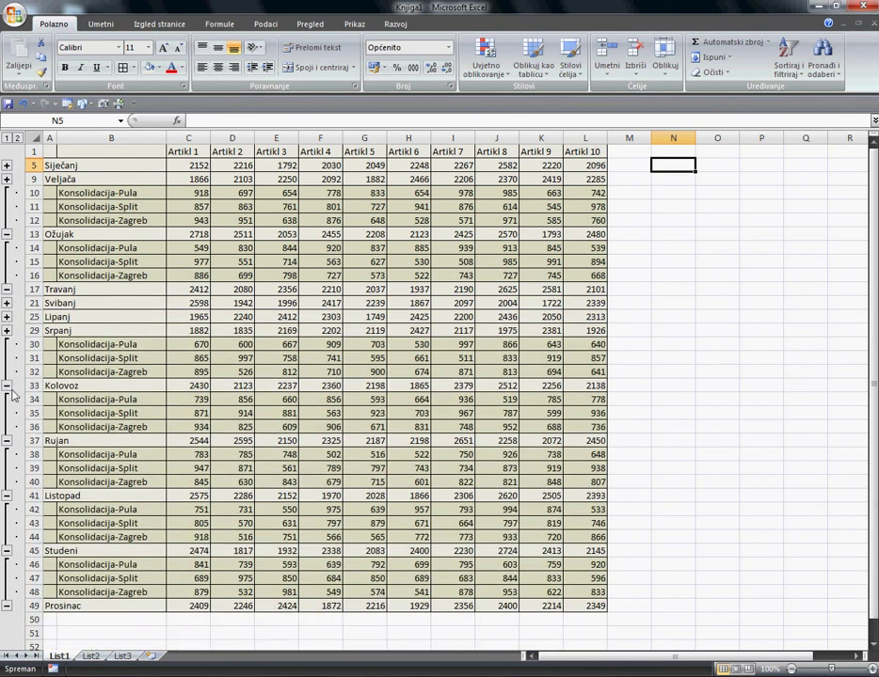
{"action": "left_click", "coordinate": [6, 385]}
{"action": "left_click", "coordinate": [7, 138]}
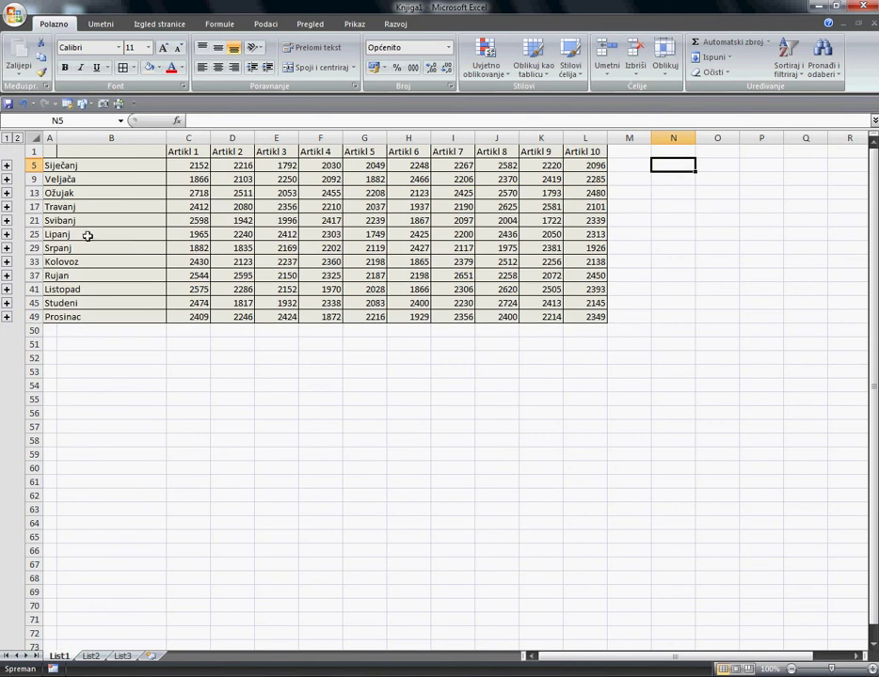
Briefly re-expand and collapse Svibanj and Lipanj, then start an AutoSum in C50.
{"action": "left_click", "coordinate": [6, 234]}
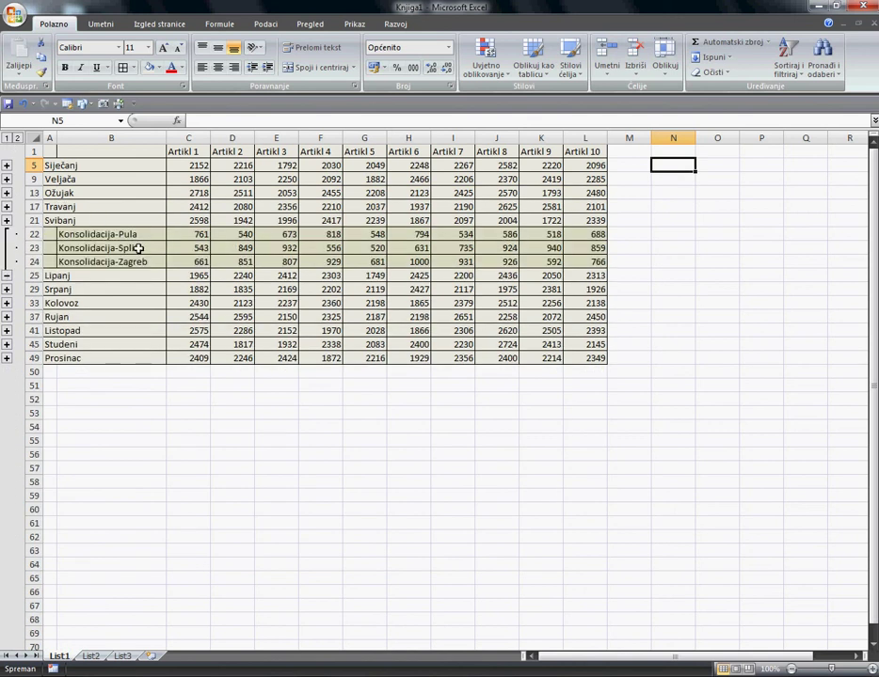
{"action": "left_click", "coordinate": [6, 220]}
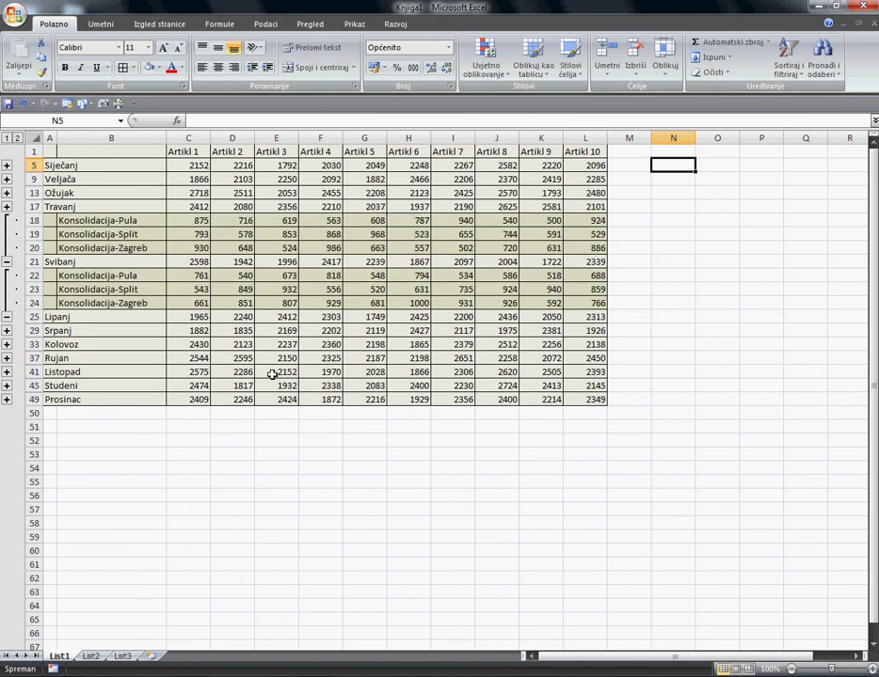
{"action": "left_click", "coordinate": [6, 261]}
{"action": "left_click", "coordinate": [7, 276]}
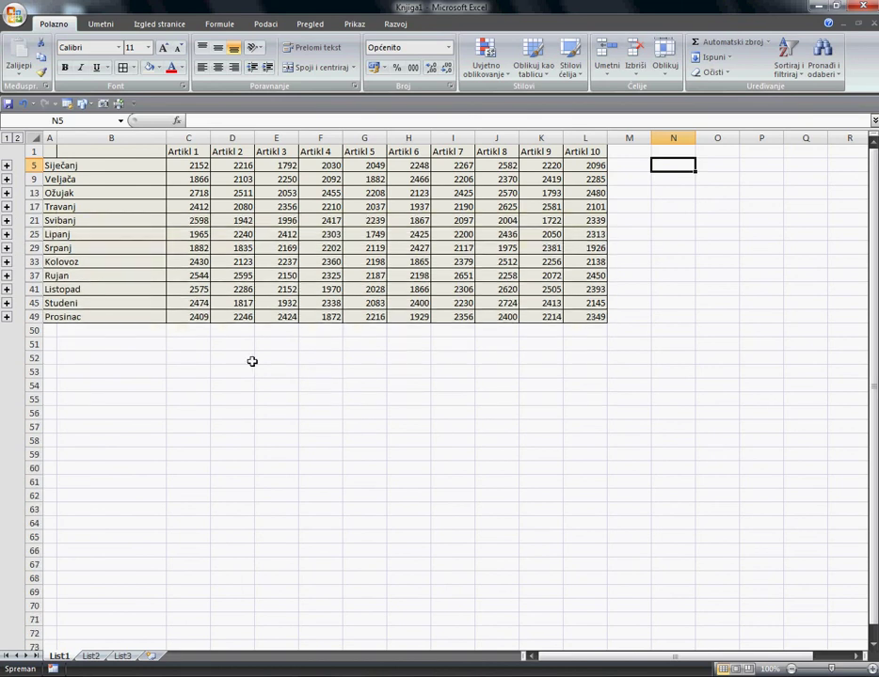
{"action": "left_click", "coordinate": [199, 331]}
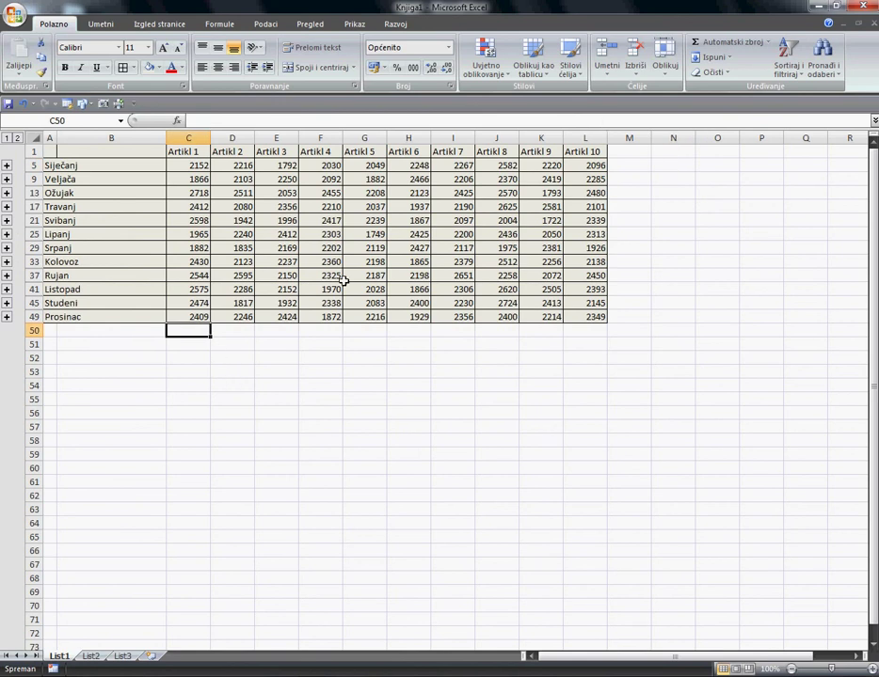
{"action": "left_click", "coordinate": [727, 41]}
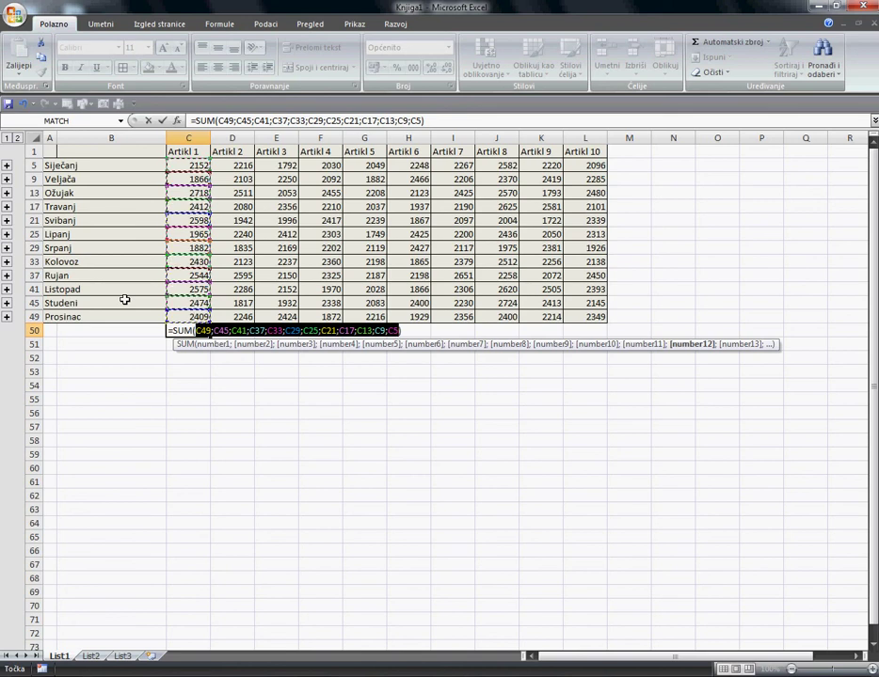
Commit the SUM formula in C50, giving Artikl 1's yearly total of 28025.
{"action": "key", "text": "Return"}
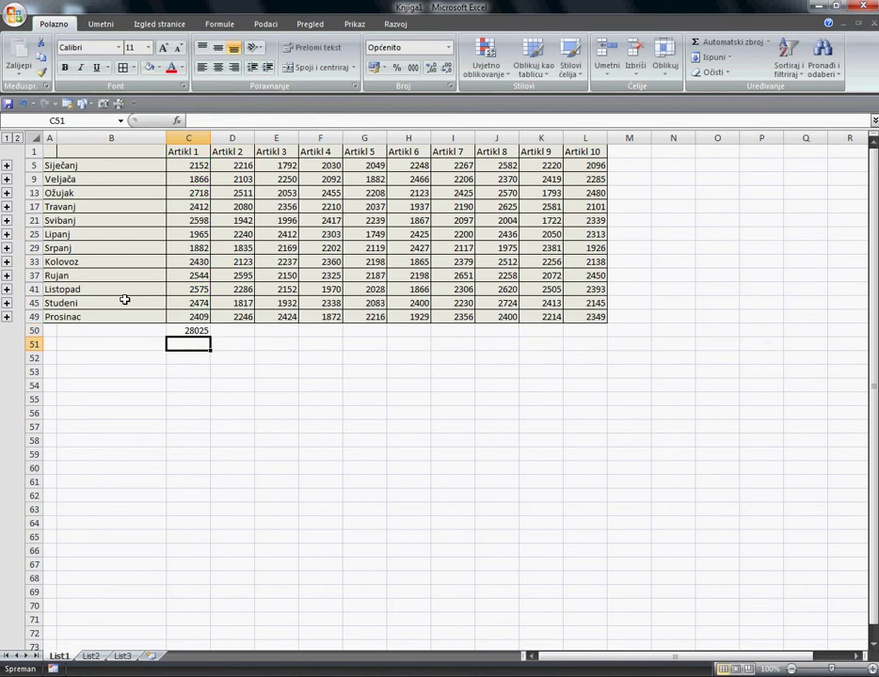
Fill the C50 total across to L50, then give C50:L50 borders, centring and grey shading.
{"action": "key", "text": "Up"}
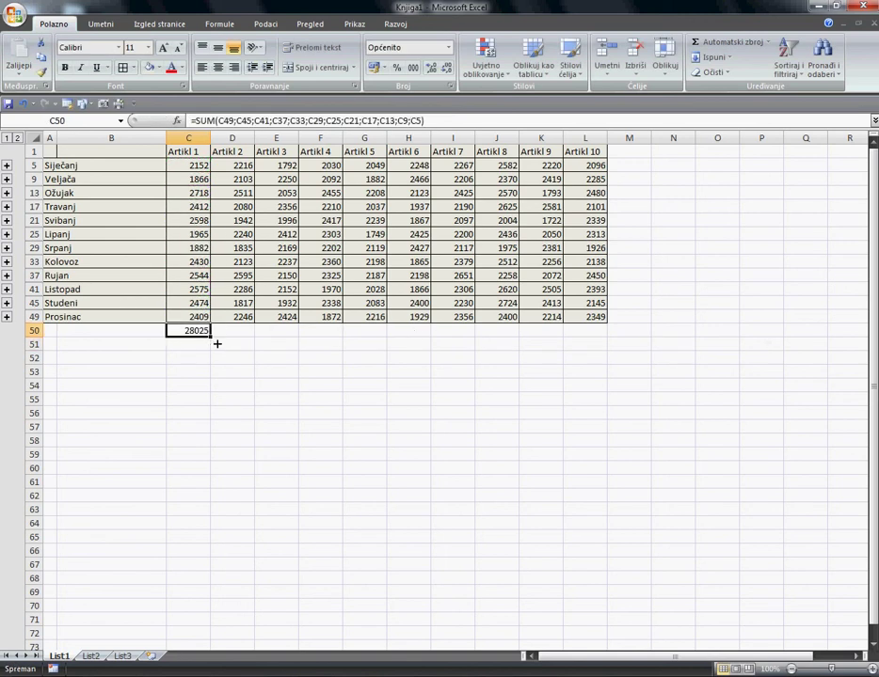
{"action": "left_click_drag", "start_coordinate": [216, 344], "coordinate": [605, 342]}
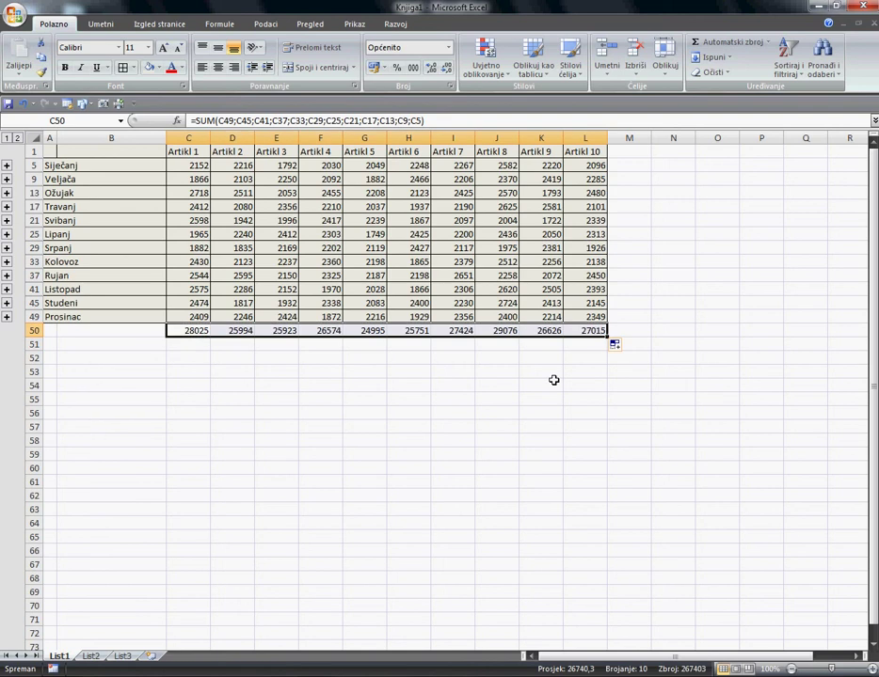
{"action": "left_click", "coordinate": [123, 73]}
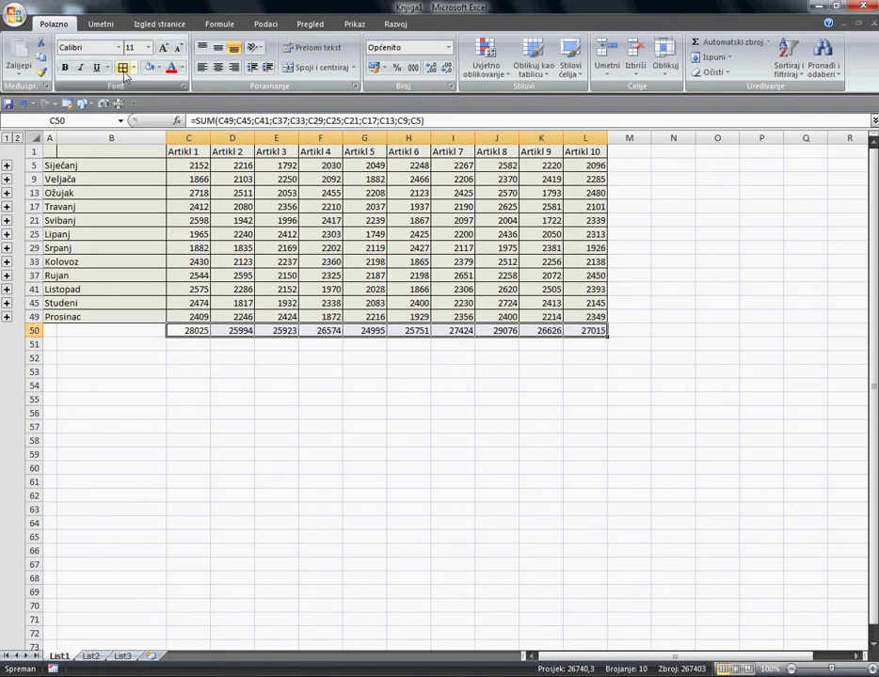
{"action": "left_click", "coordinate": [217, 66]}
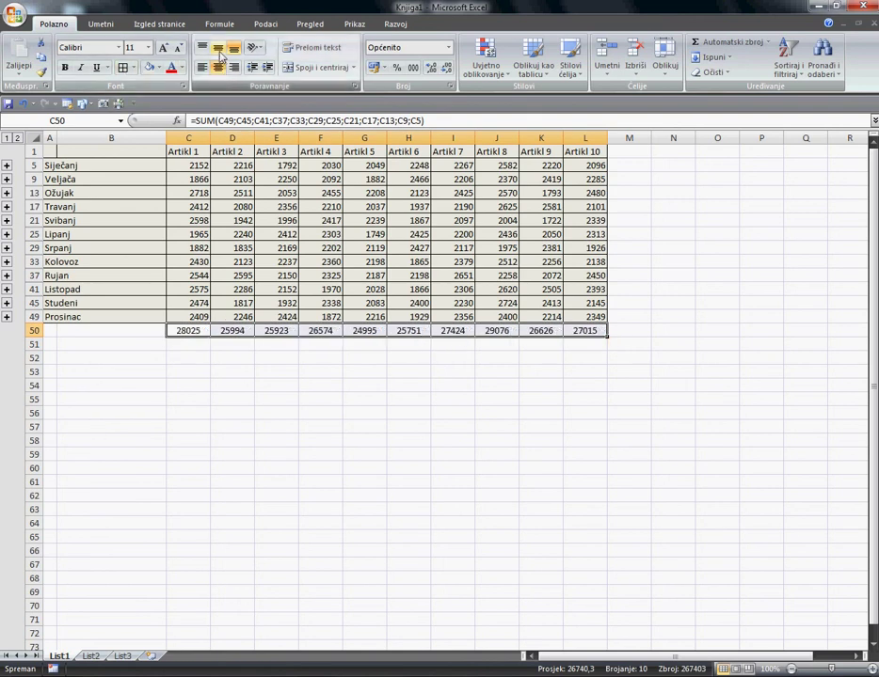
{"action": "left_click", "coordinate": [218, 49]}
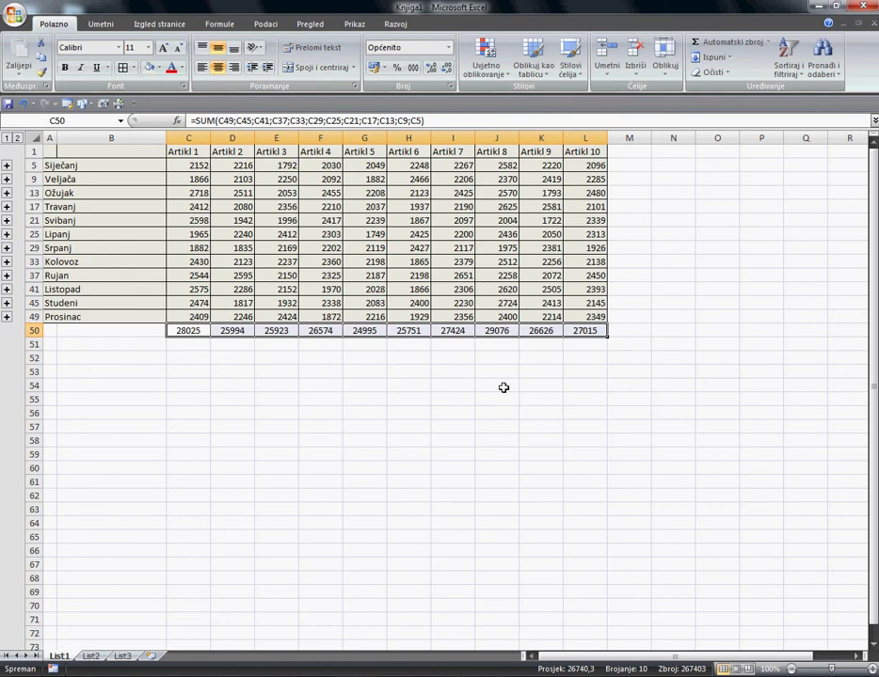
{"action": "left_click", "coordinate": [159, 68]}
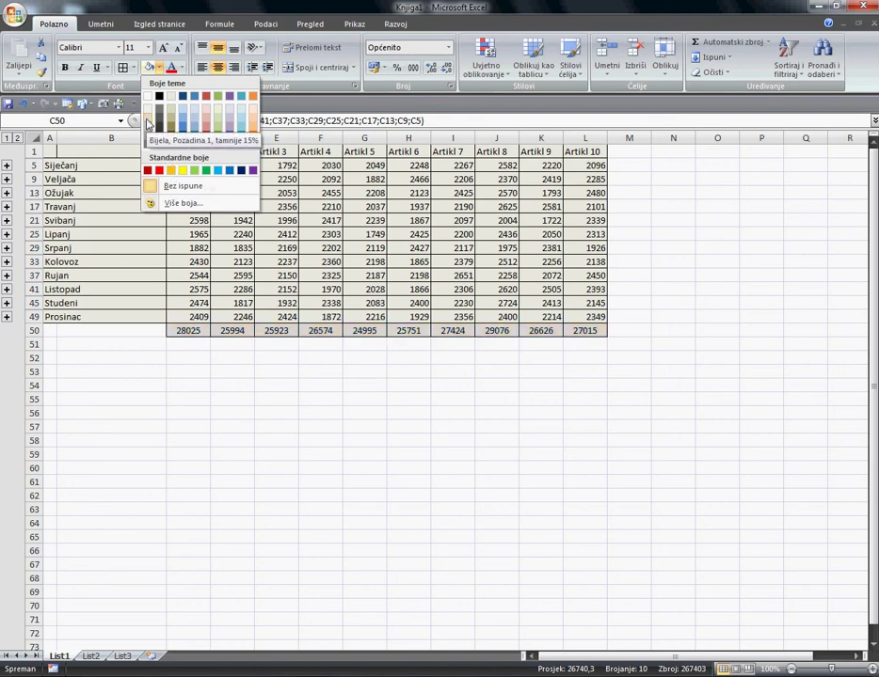
{"action": "left_click", "coordinate": [148, 123]}
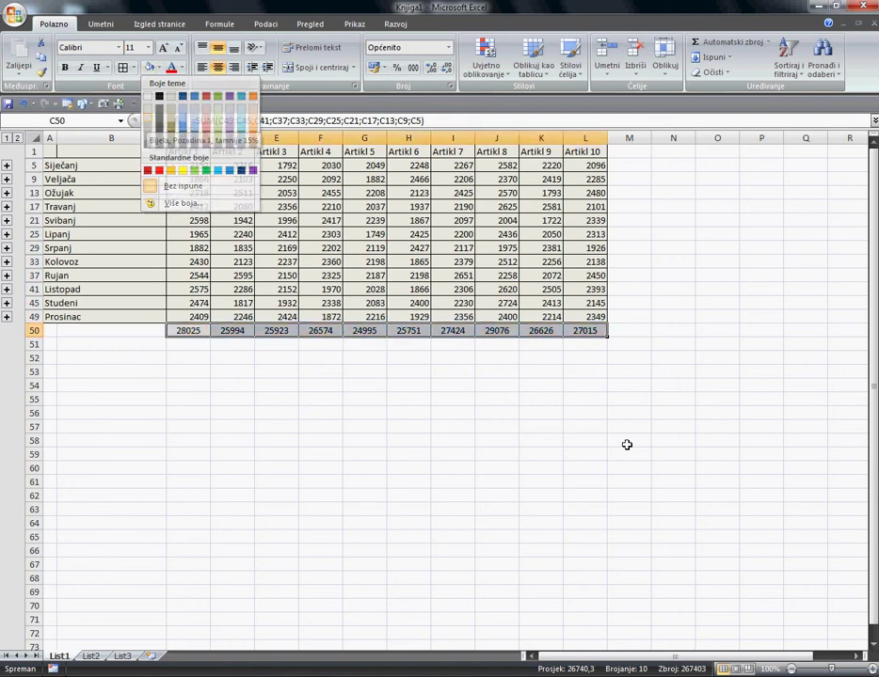
Toggle Knjiga1's outline between levels 2 and 1, ending on the monthly summaries.
{"action": "left_click", "coordinate": [516, 427]}
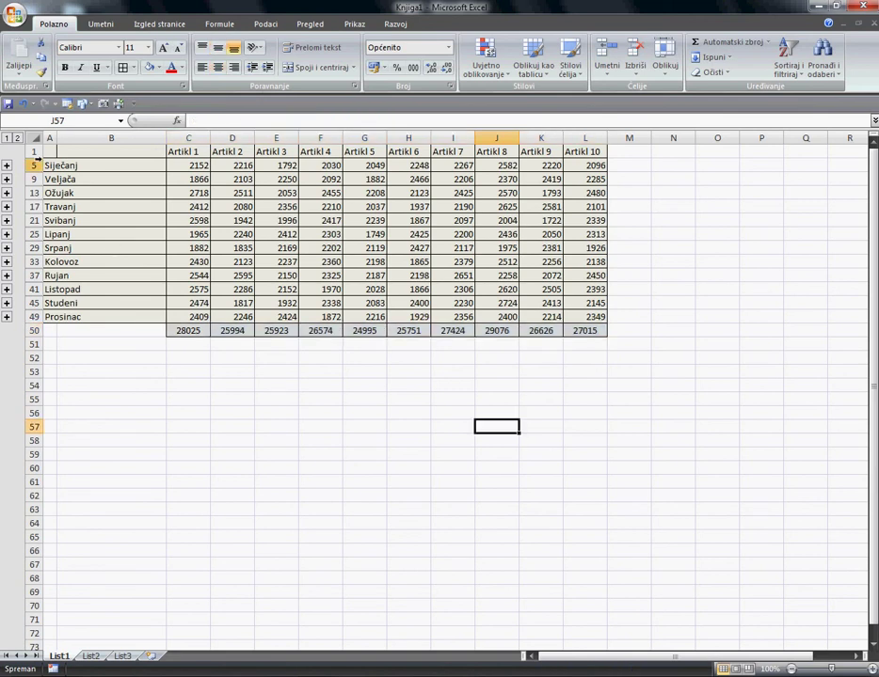
{"action": "left_click", "coordinate": [18, 139]}
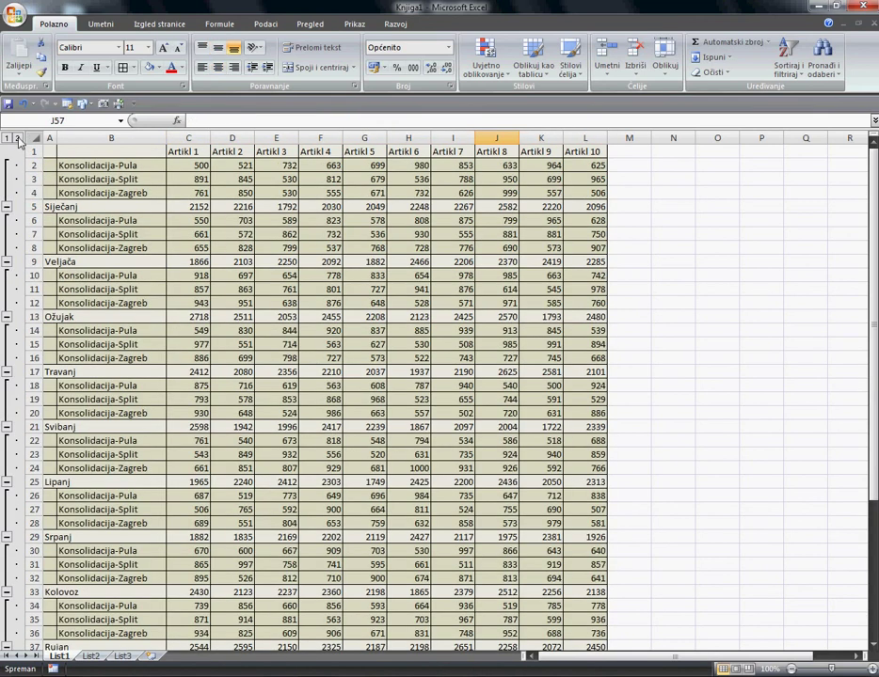
{"action": "left_click", "coordinate": [8, 139]}
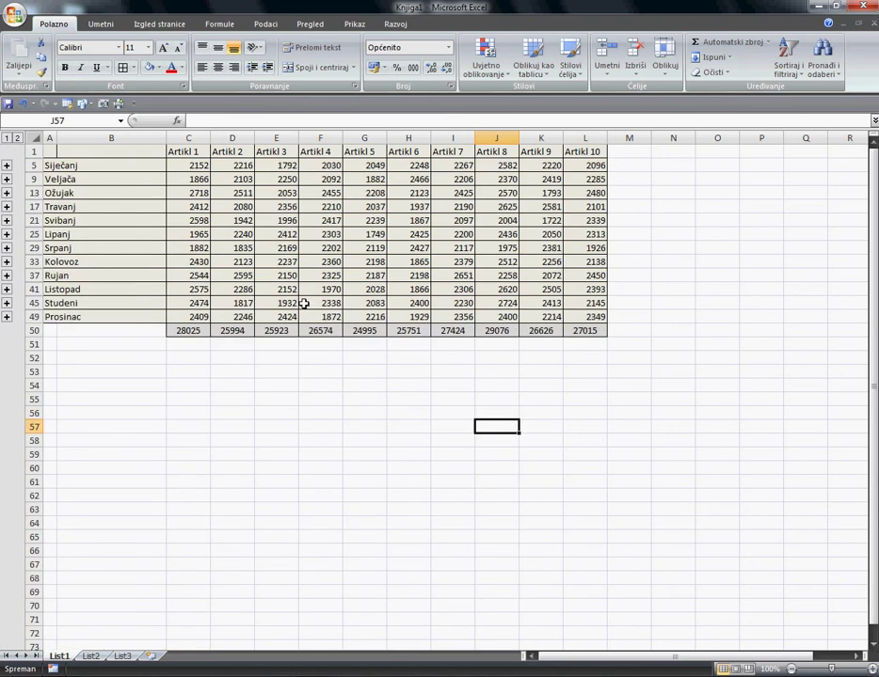
{"action": "left_click", "coordinate": [449, 386]}
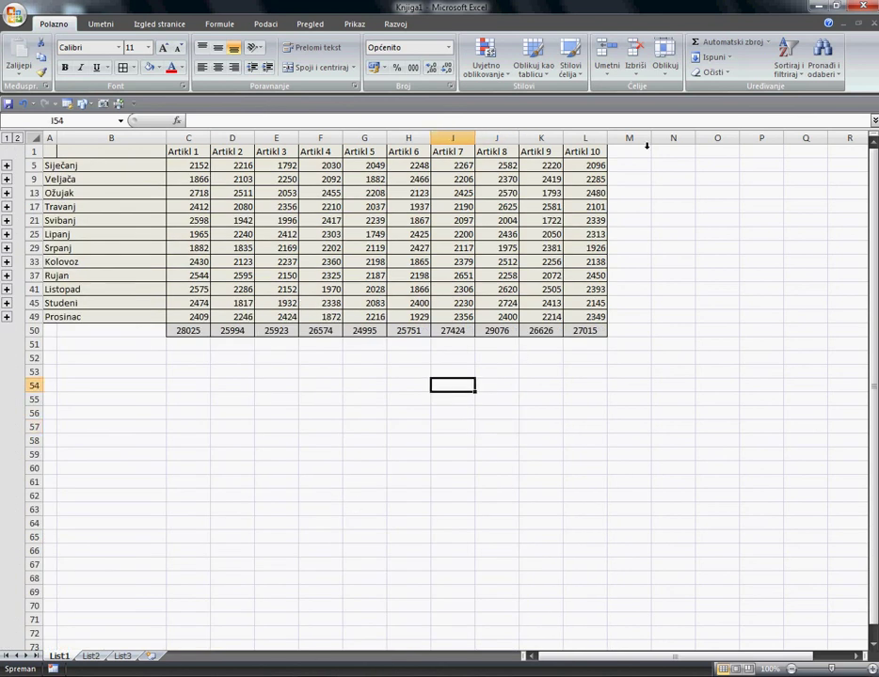
Tile Knjiga1 beside the source workbooks, expand Konsolidacija rows and check C2's link formula.
{"action": "left_click", "coordinate": [858, 20]}
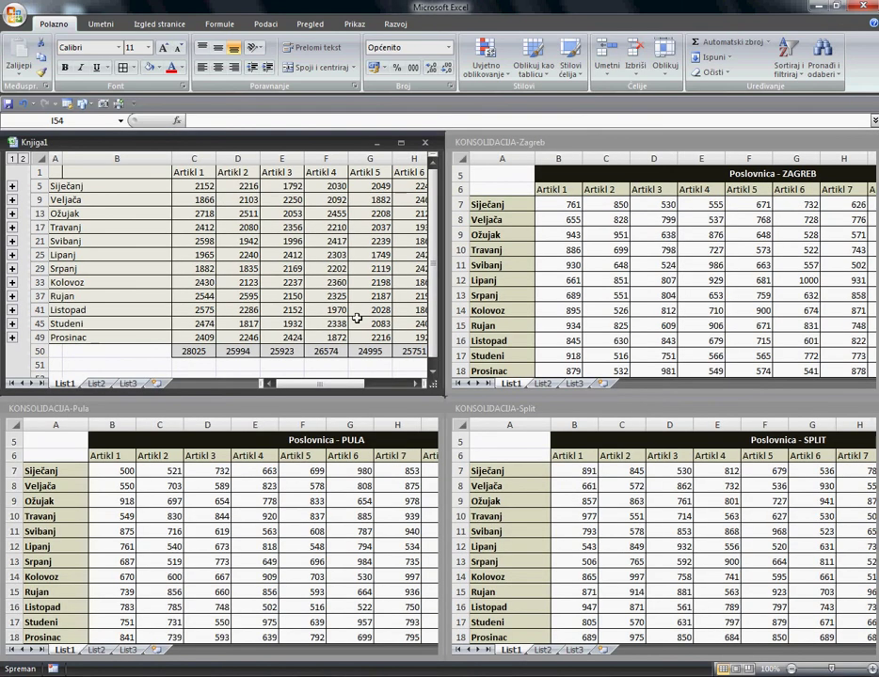
{"action": "left_click", "coordinate": [22, 158]}
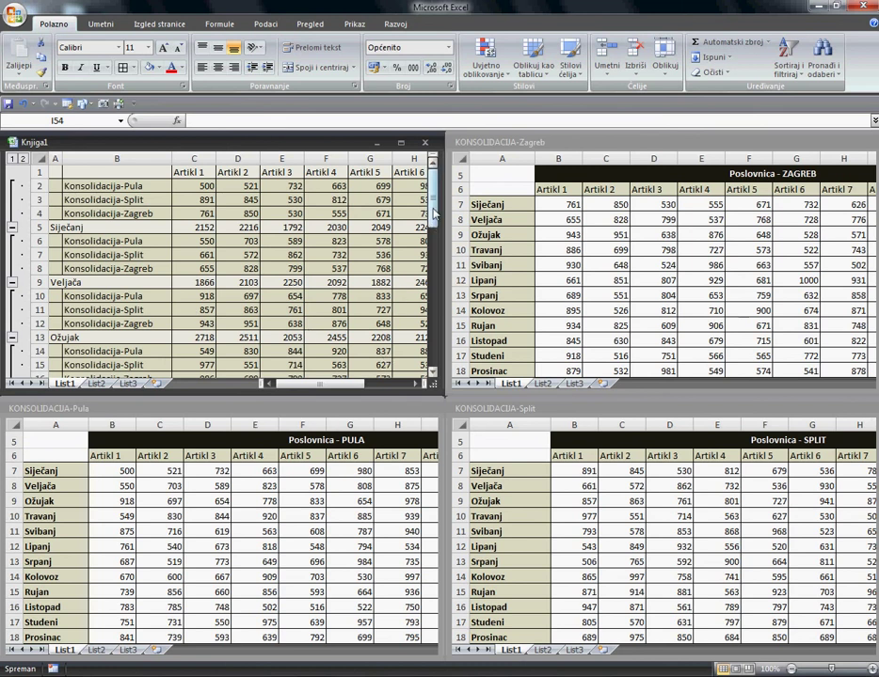
{"action": "left_click", "coordinate": [202, 186]}
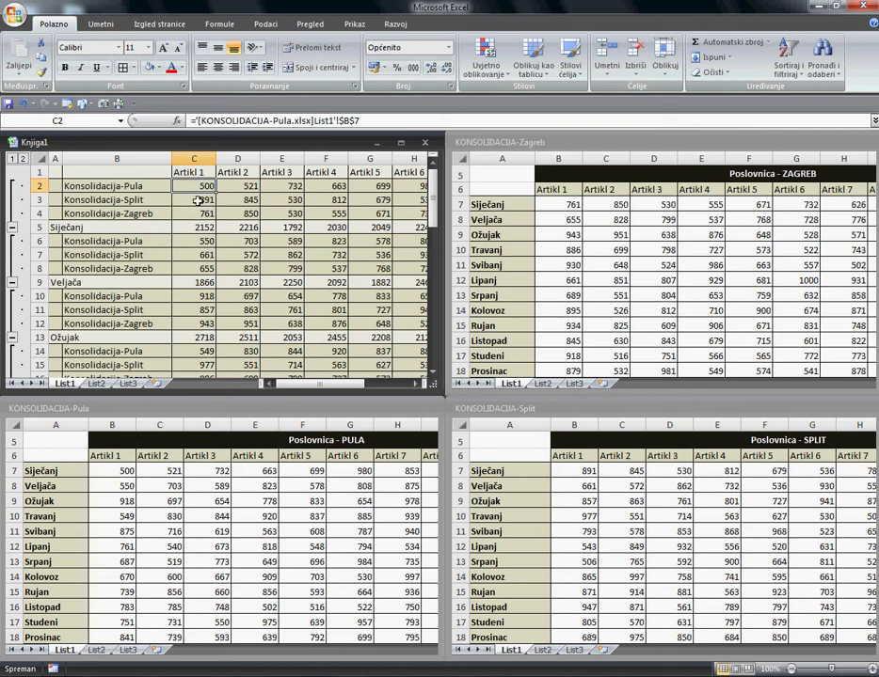
{"action": "left_click", "coordinate": [158, 176]}
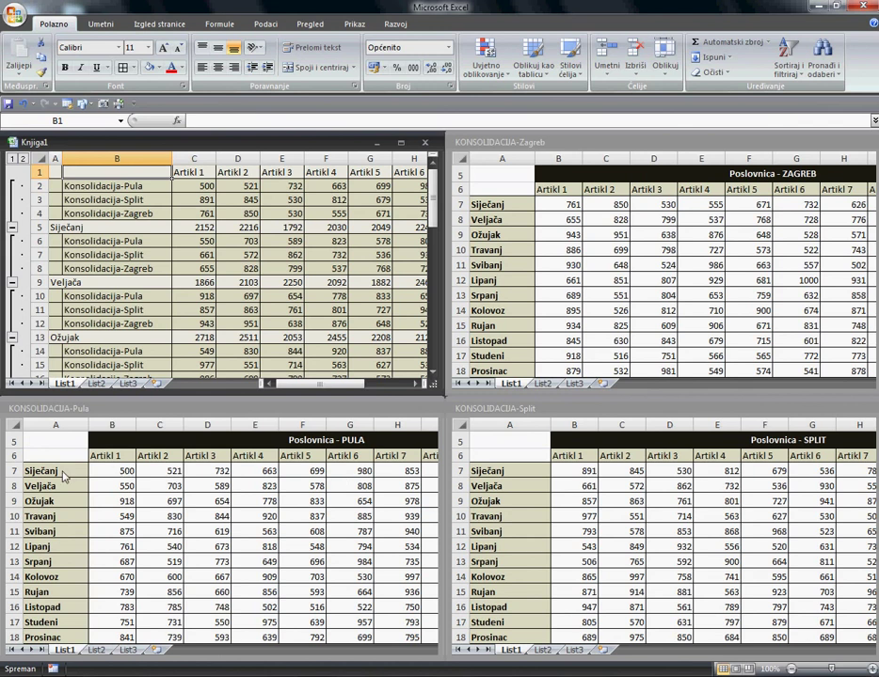
In Pula, set Siječanj Artikl 1 to 1000 and Artikl 2 to 750, then return to Knjiga1.
{"action": "left_click", "coordinate": [122, 480]}
{"action": "left_click", "coordinate": [122, 476]}
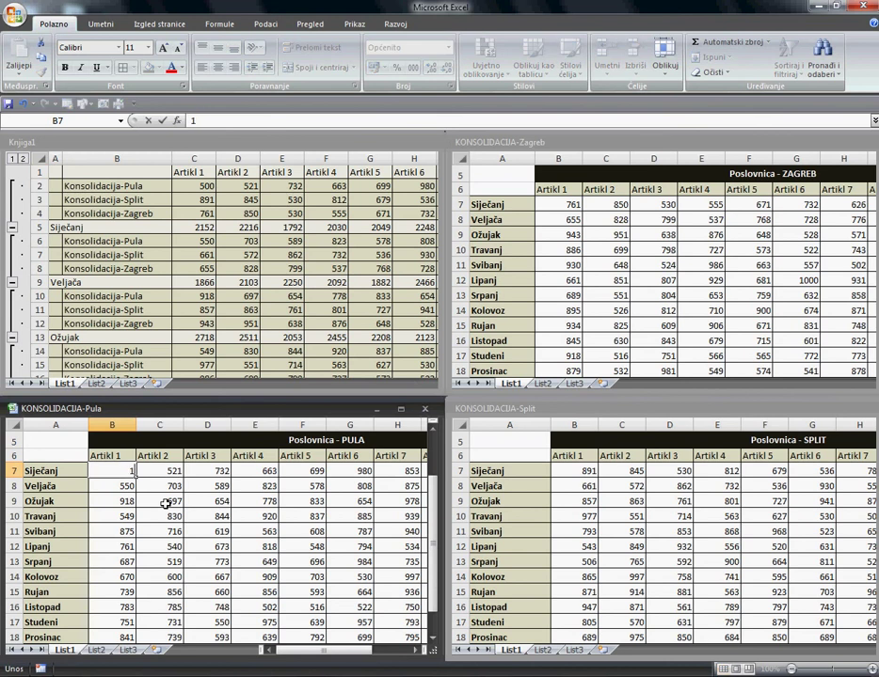
{"action": "type", "text": "1000"}
{"action": "key", "text": "Return"}
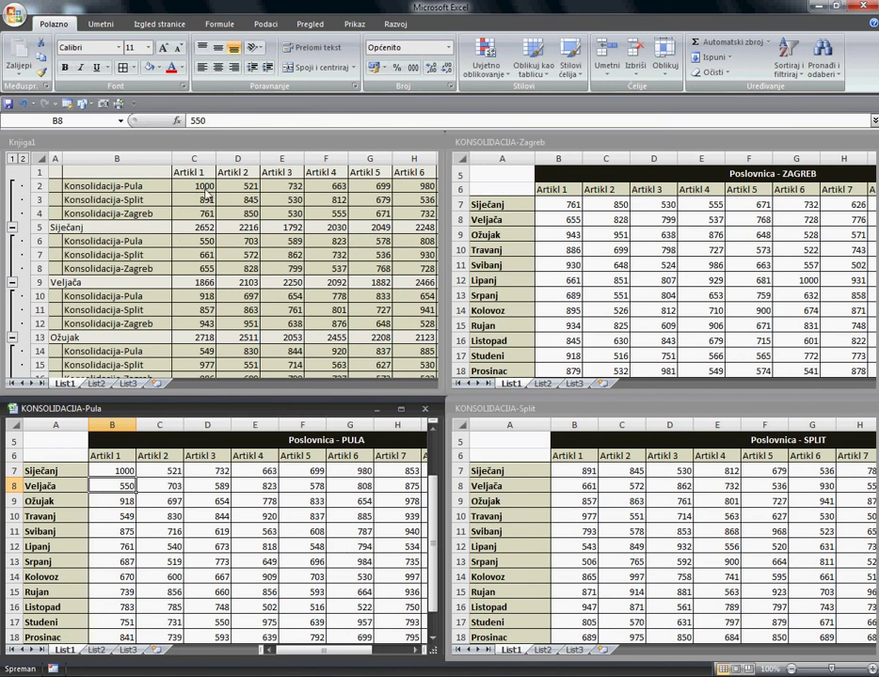
{"action": "left_click", "coordinate": [171, 473]}
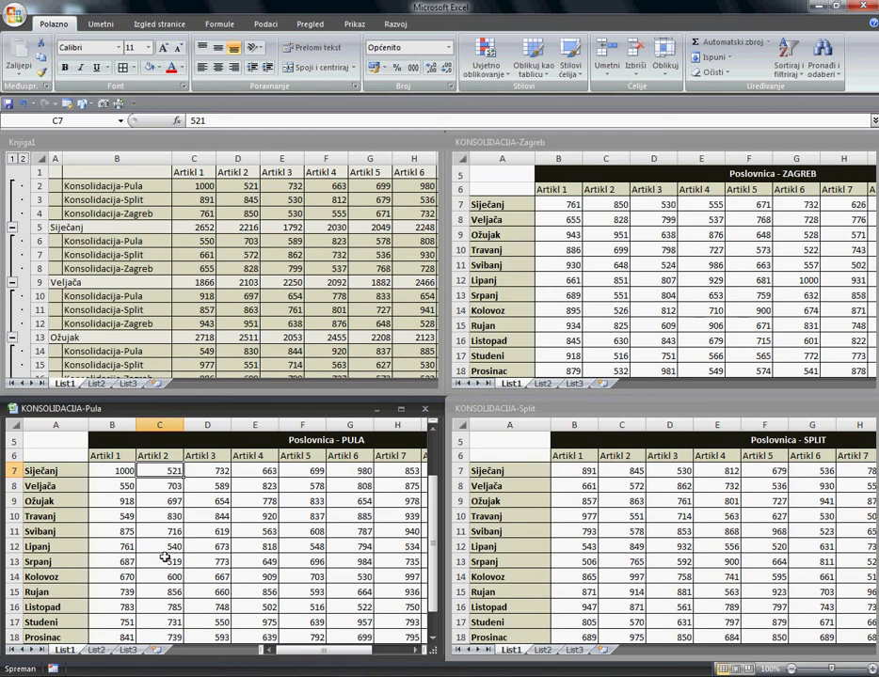
{"action": "type", "text": "750"}
{"action": "key", "text": "Return"}
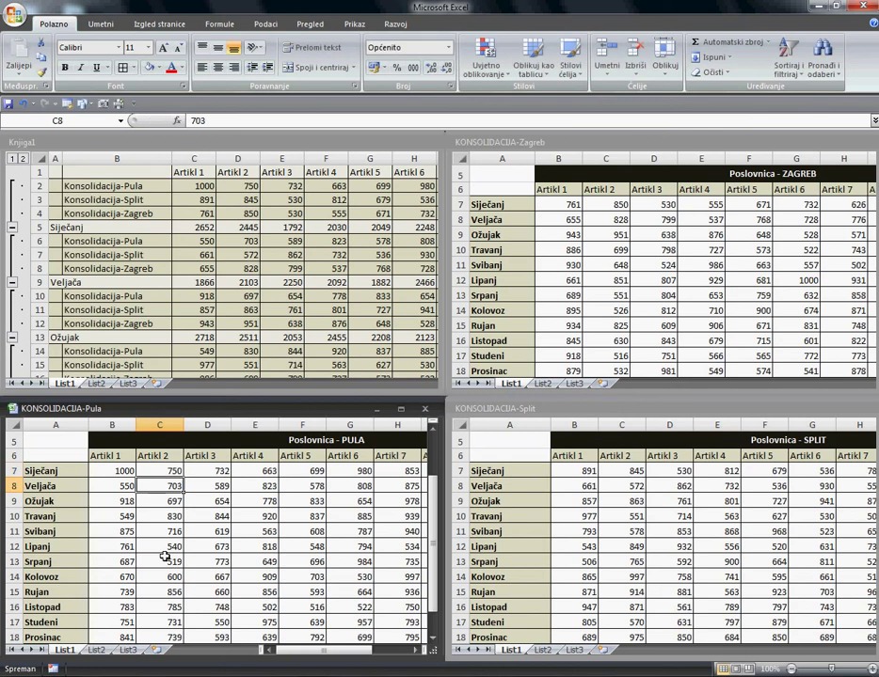
{"action": "left_click", "coordinate": [62, 174]}
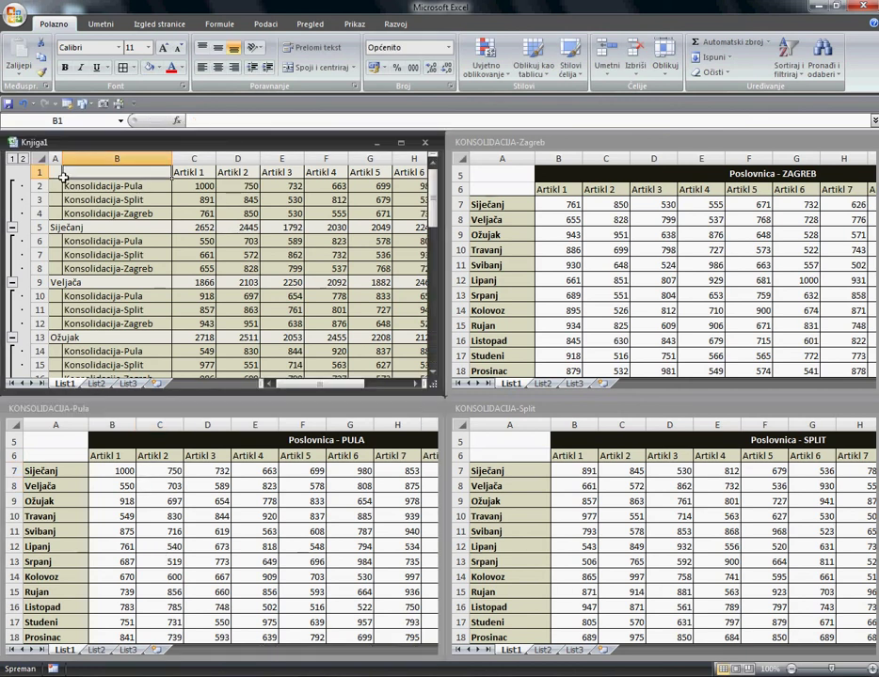
{"action": "left_click", "coordinate": [59, 173]}
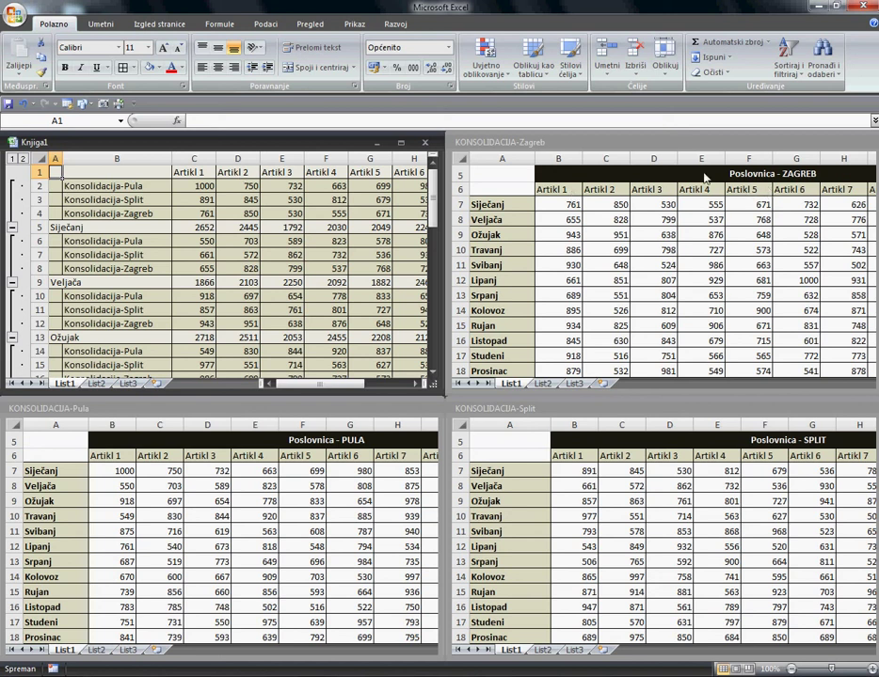
Switch between the Zagreb, Pula and Split workbooks, selecting a value in Split.
{"action": "left_click", "coordinate": [623, 214]}
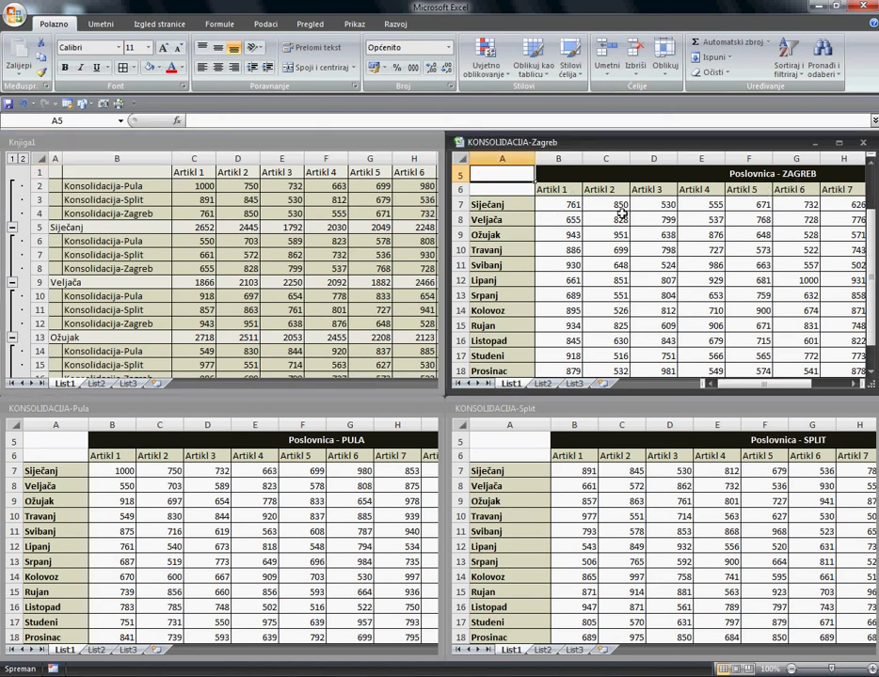
{"action": "left_click", "coordinate": [623, 209]}
{"action": "left_click", "coordinate": [558, 219]}
{"action": "left_click", "coordinate": [214, 501]}
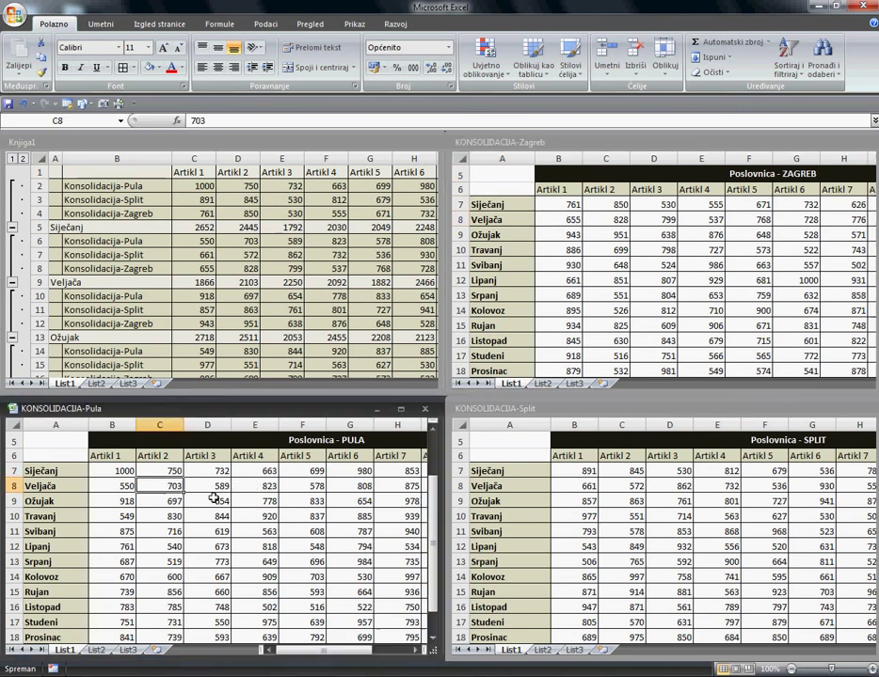
{"action": "left_click", "coordinate": [215, 500]}
{"action": "left_click", "coordinate": [639, 528]}
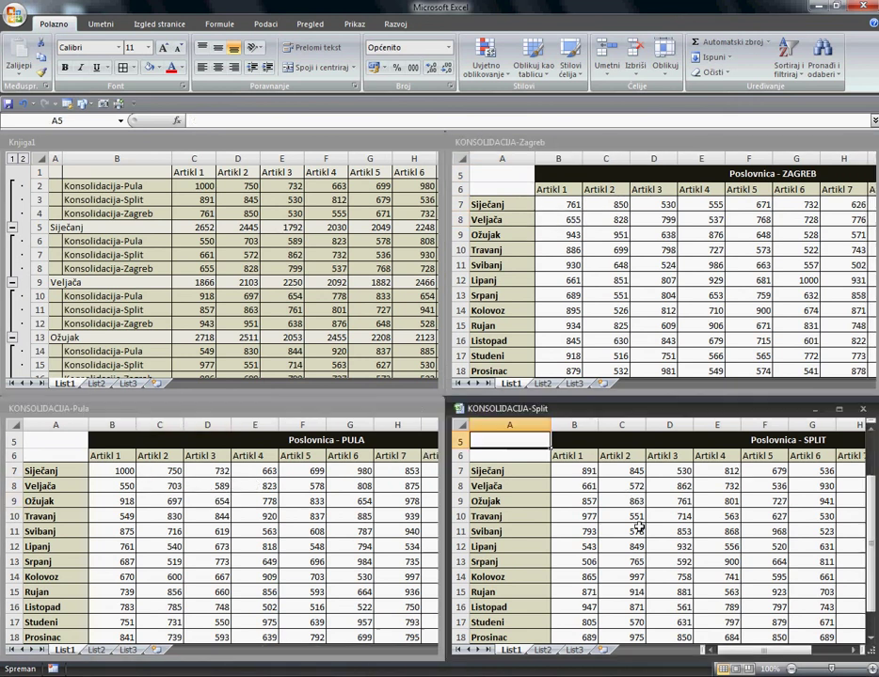
{"action": "left_click", "coordinate": [628, 518]}
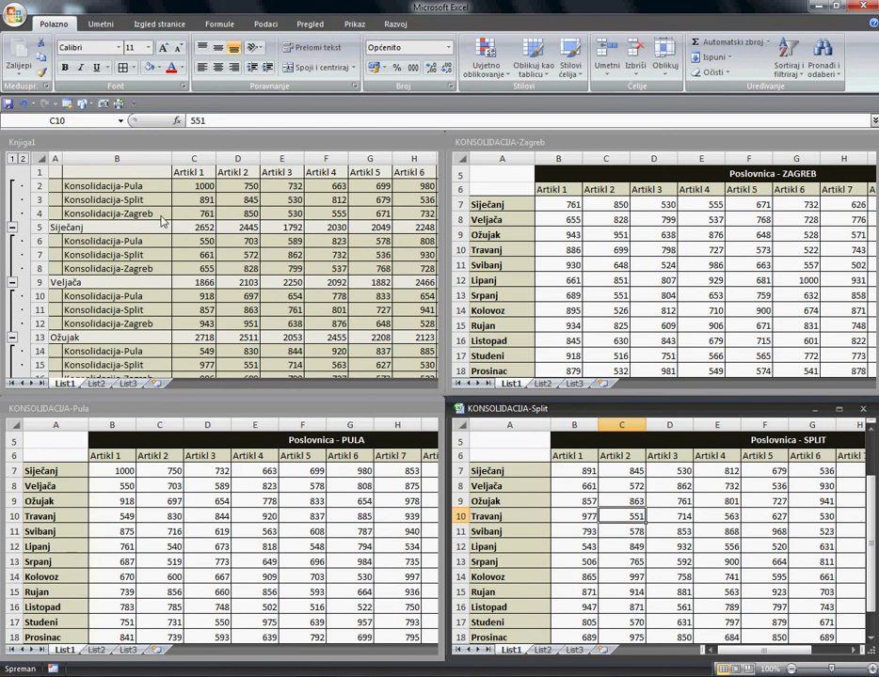
Enter 1500 as Zagreb's Siječanj Artikl 1 sales and return to Knjiga1.
{"action": "left_click", "coordinate": [571, 209]}
{"action": "left_click", "coordinate": [570, 207]}
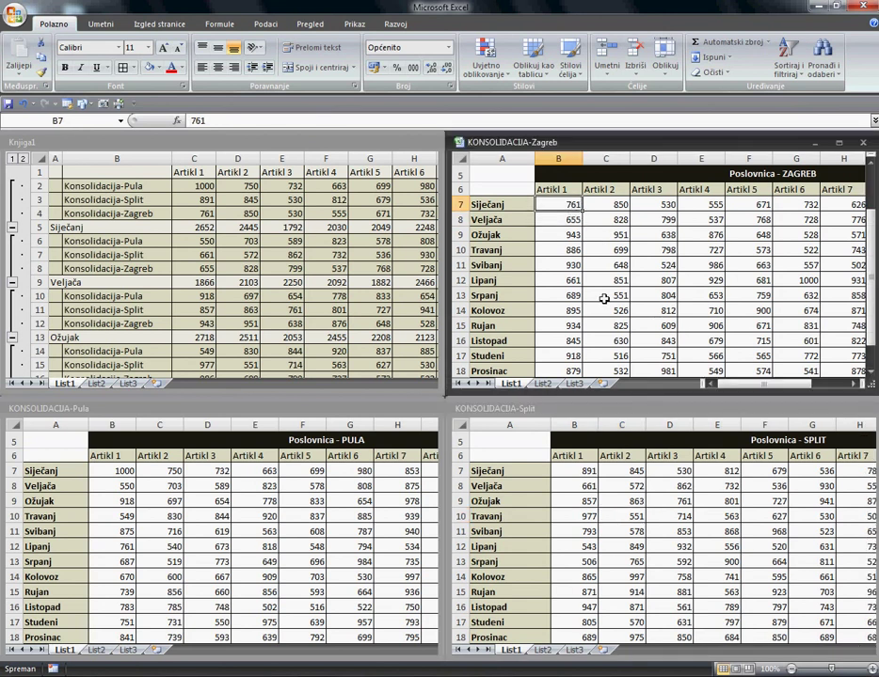
{"action": "type", "text": "1500"}
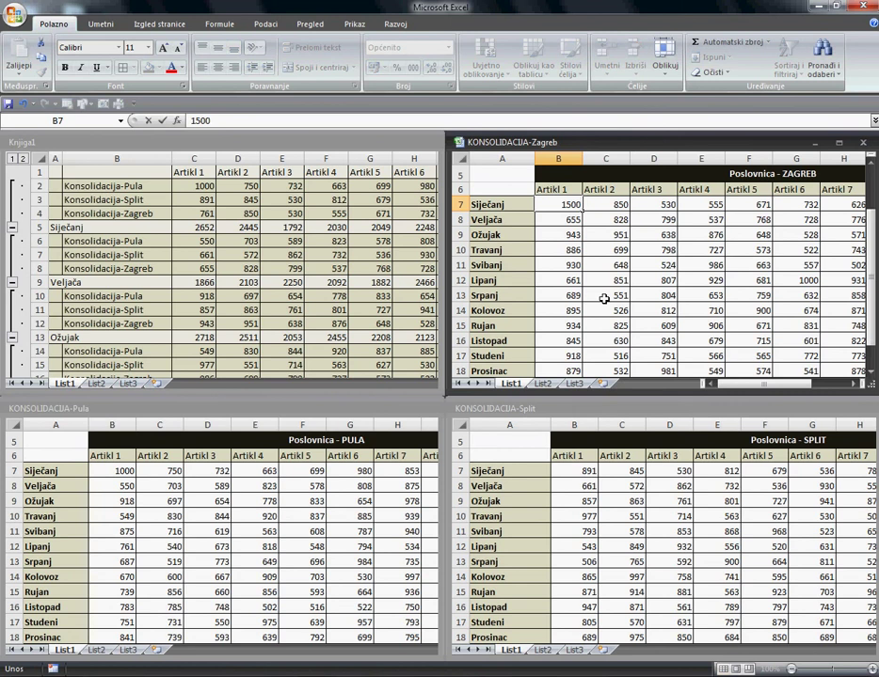
{"action": "key", "text": "Return"}
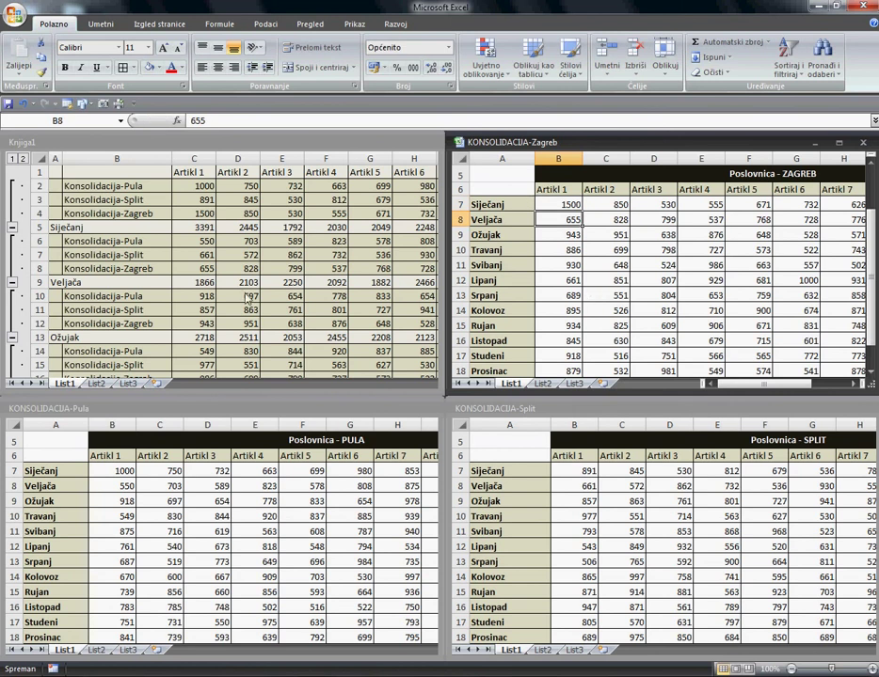
{"action": "left_click", "coordinate": [58, 175]}
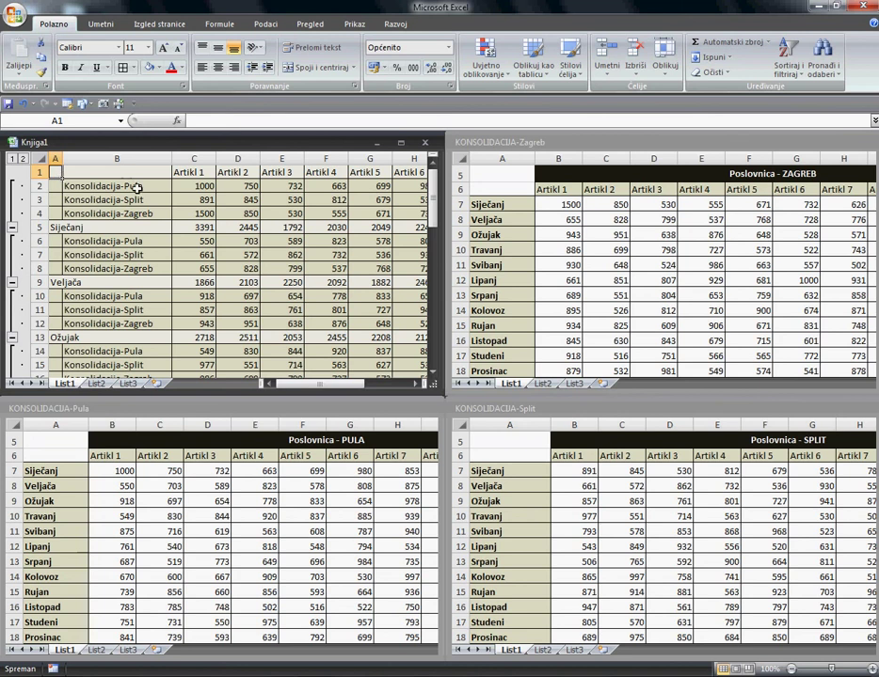
Maximize the Knjiga1 window and collapse its outline to level 1 monthly totals.
{"action": "left_click", "coordinate": [195, 227]}
{"action": "left_click", "coordinate": [148, 201]}
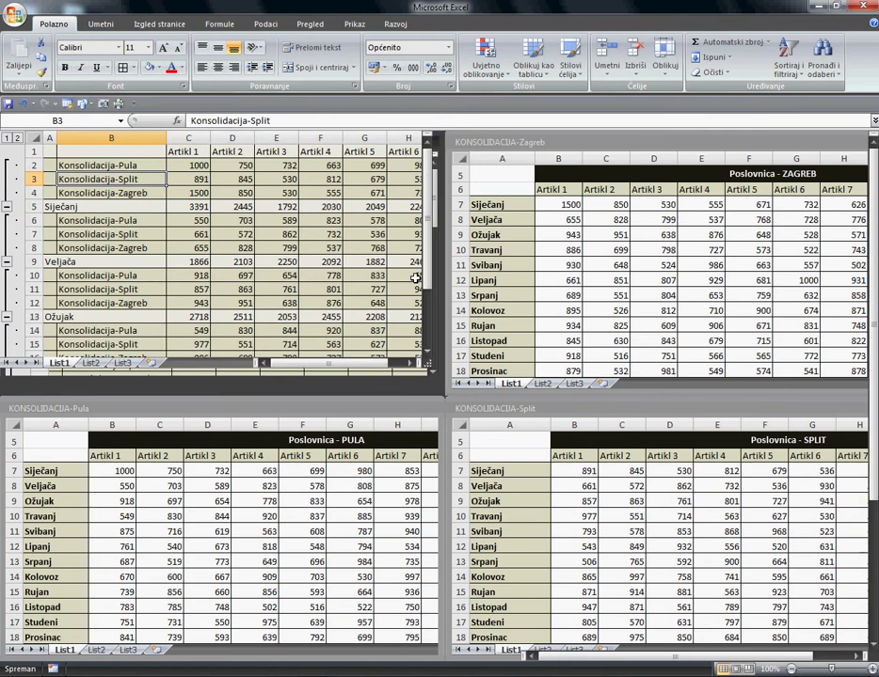
{"action": "left_click", "coordinate": [403, 141]}
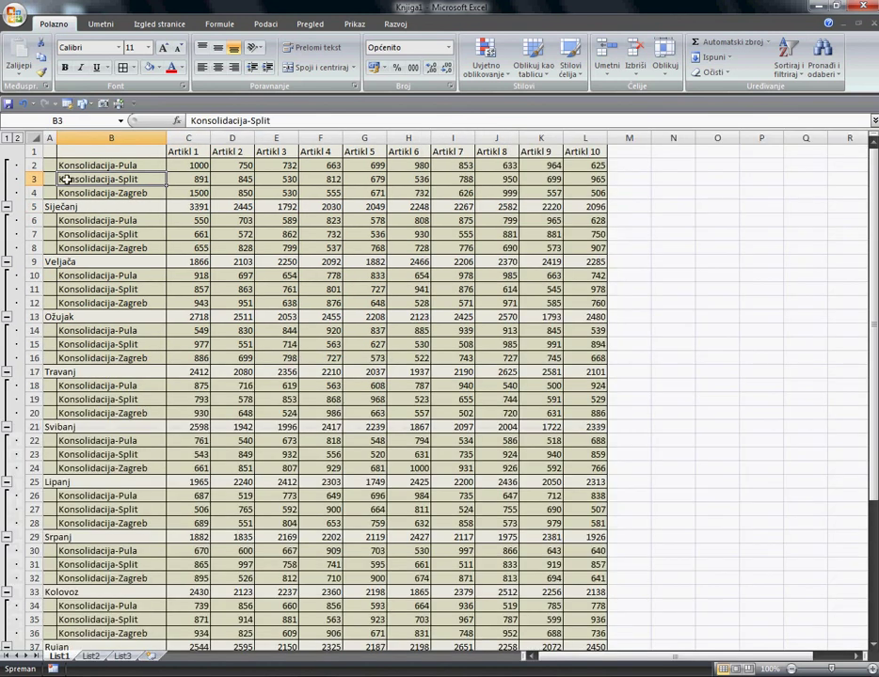
{"action": "left_click", "coordinate": [6, 138]}
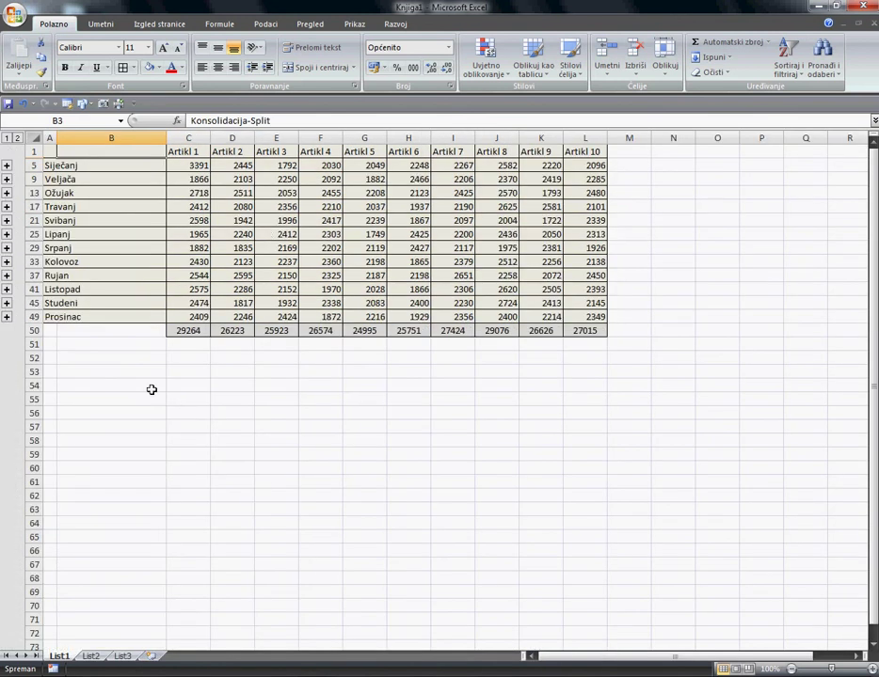
{"action": "left_click", "coordinate": [50, 152]}
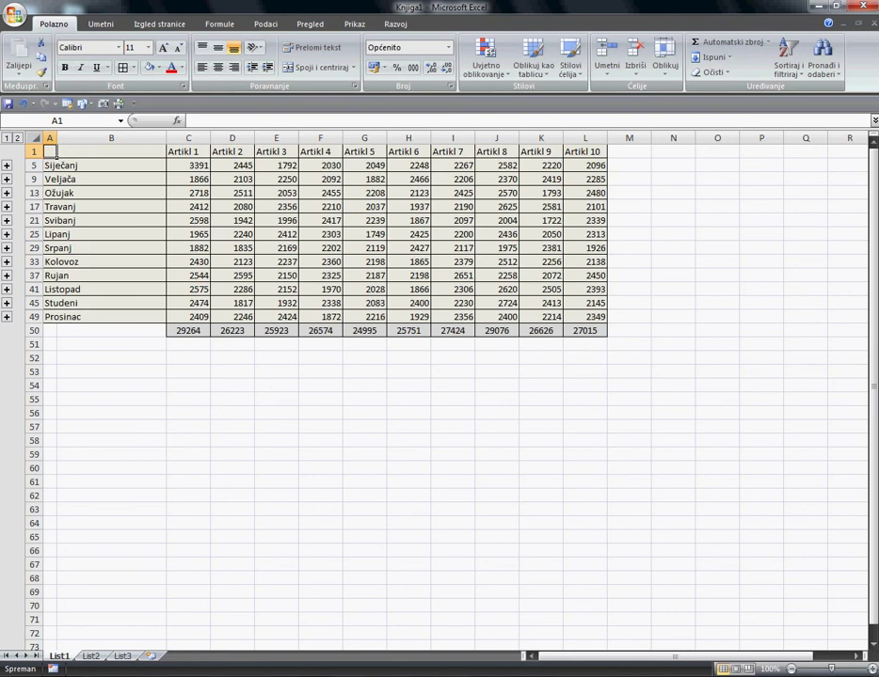
Select the month labels in A5:B49 to review them, then deselect.
{"action": "left_click", "coordinate": [293, 402]}
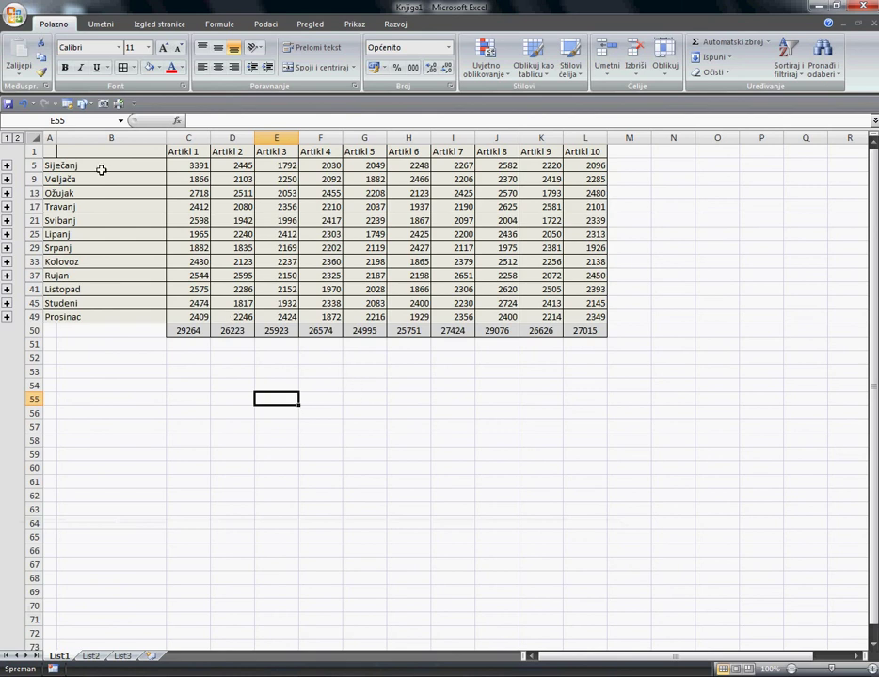
{"action": "left_click_drag", "start_coordinate": [99, 167], "coordinate": [101, 295]}
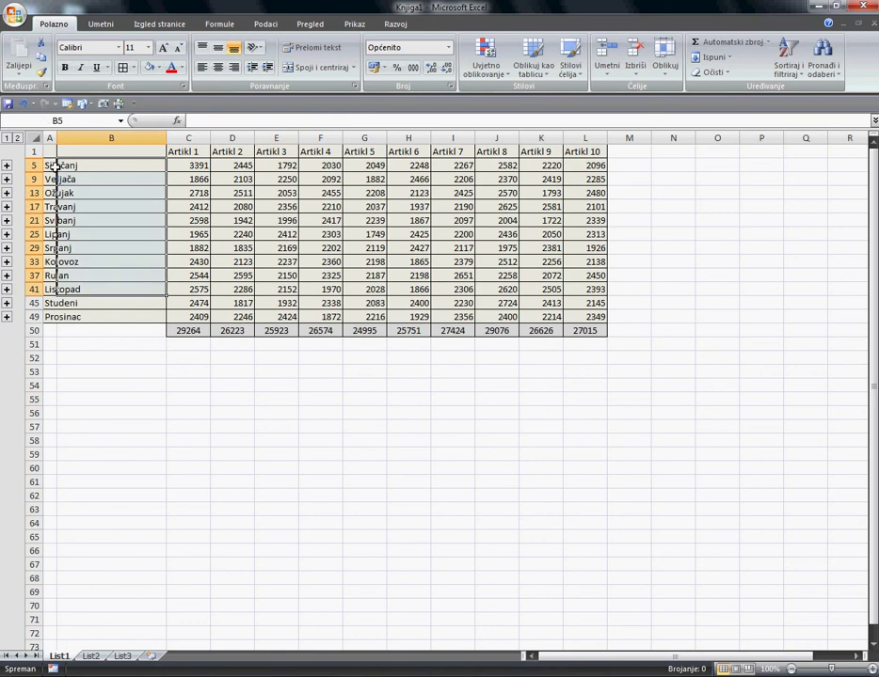
{"action": "left_click_drag", "start_coordinate": [44, 164], "coordinate": [62, 318]}
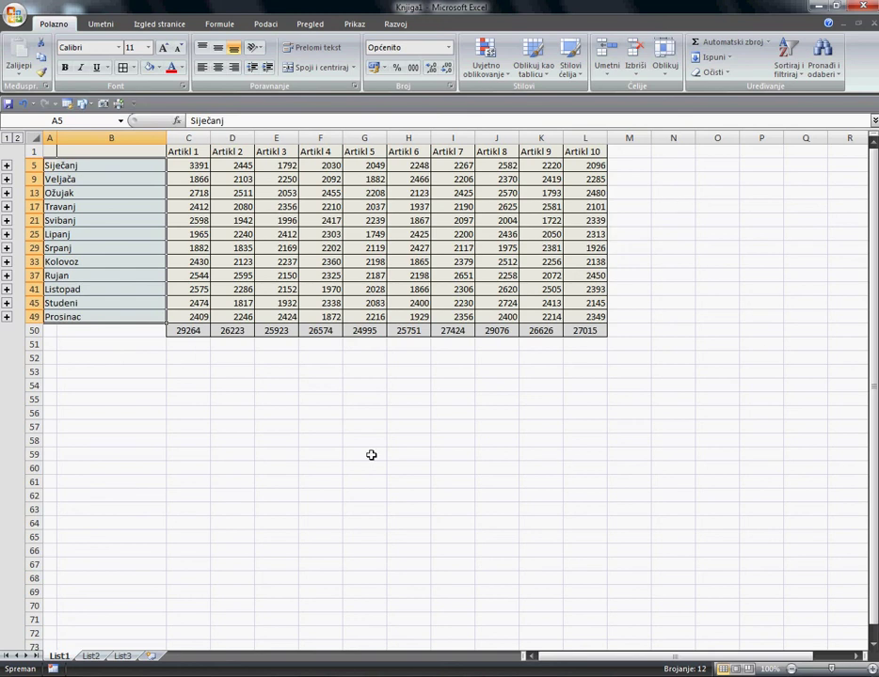
{"action": "left_click", "coordinate": [205, 430]}
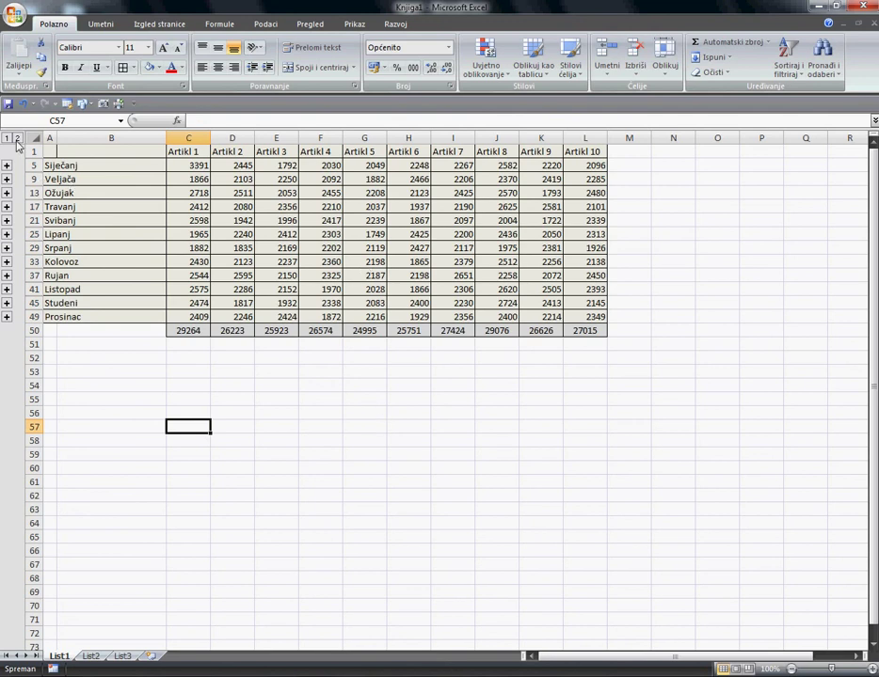
Expand the outline to level 2 and put an AutoSum =SUM(C2:L2) total in M2.
{"action": "left_click", "coordinate": [16, 139]}
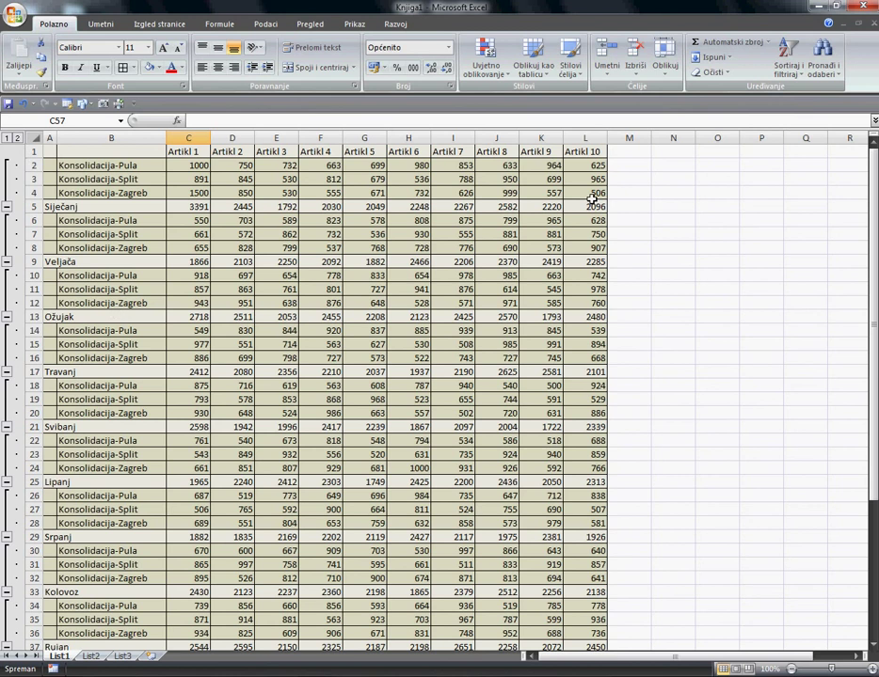
{"action": "left_click", "coordinate": [642, 167]}
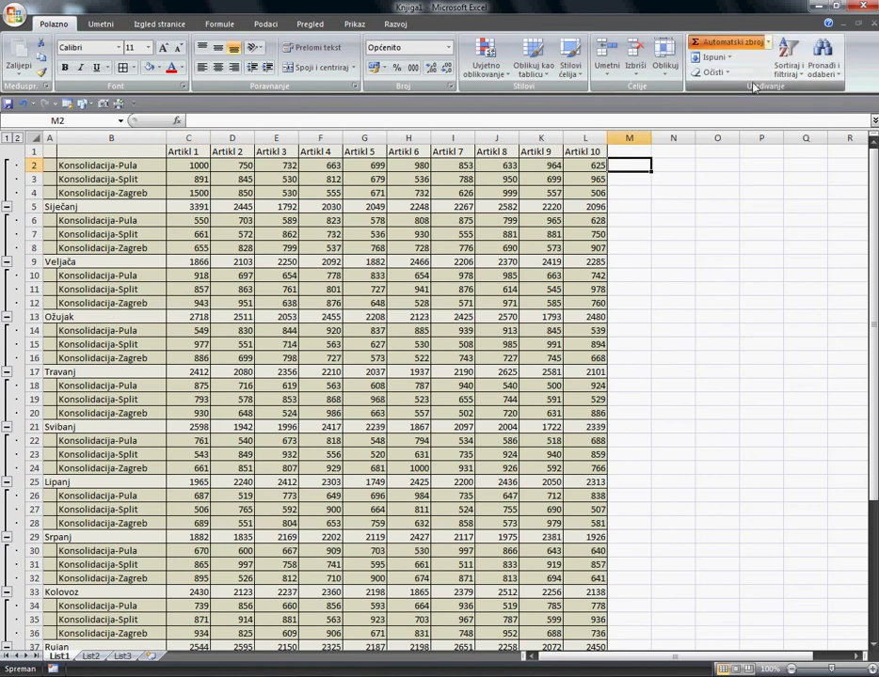
{"action": "left_click", "coordinate": [701, 41]}
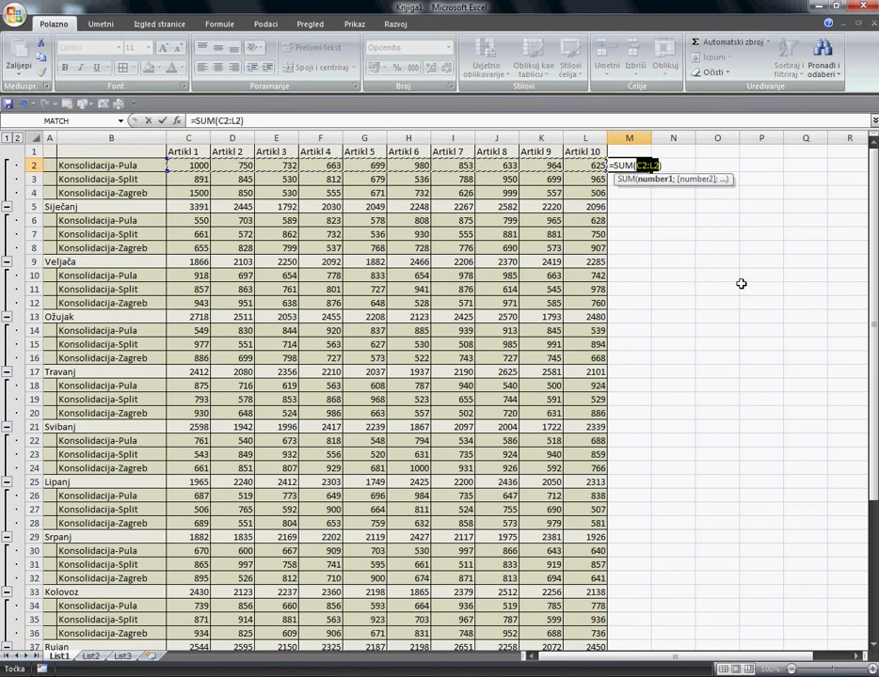
{"action": "key", "text": "Return"}
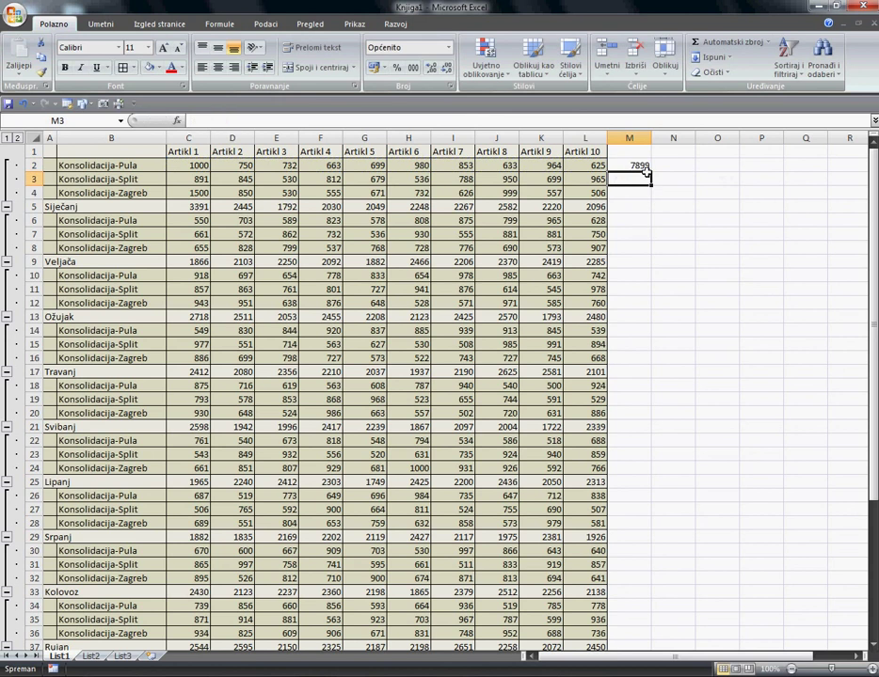
Copy the M2 row total down to M50, reaching 268871, and add borders to column M.
{"action": "key", "text": "Up"}
{"action": "double_click", "coordinate": [653, 174]}
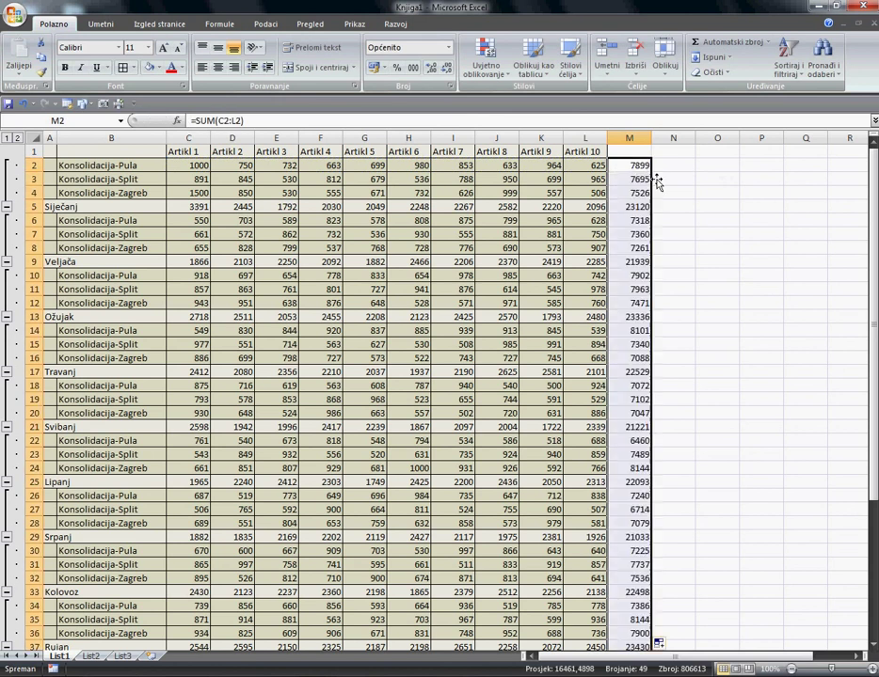
{"action": "scroll", "coordinate": [697, 278], "scroll_direction": "down", "scroll_amount": 8}
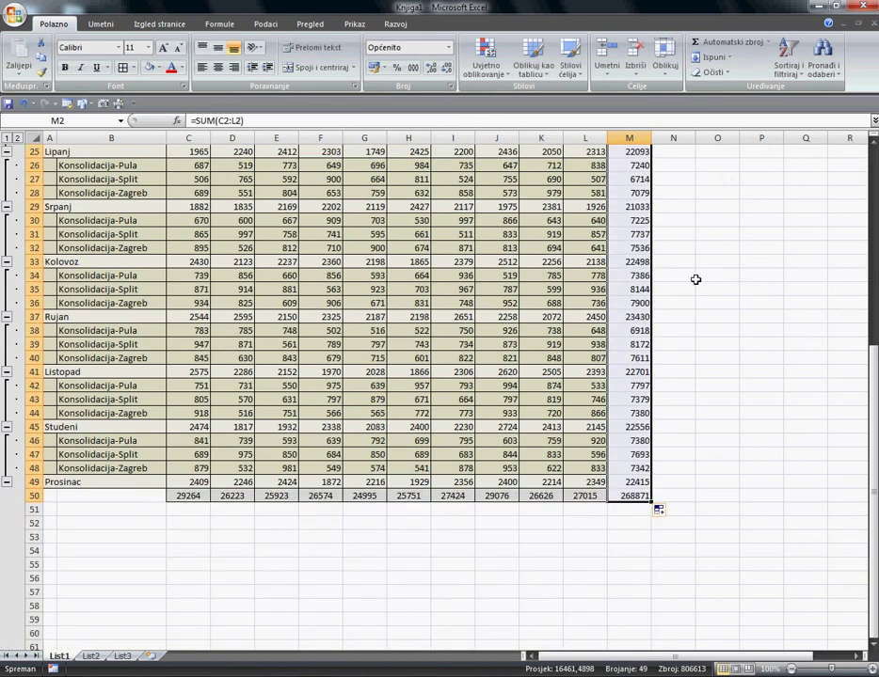
{"action": "scroll", "coordinate": [696, 278], "scroll_direction": "up", "scroll_amount": 8}
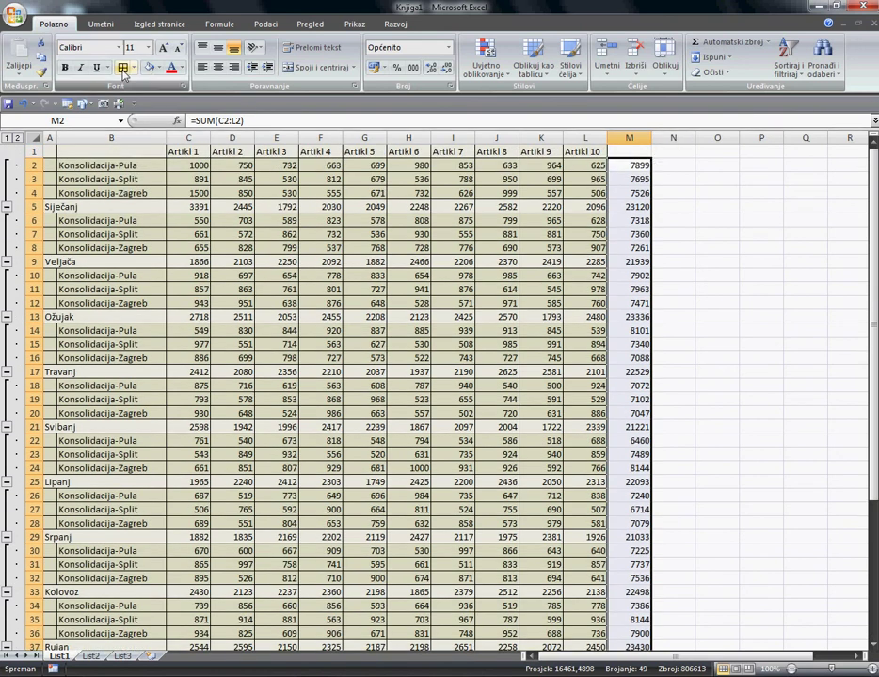
{"action": "left_click", "coordinate": [151, 75]}
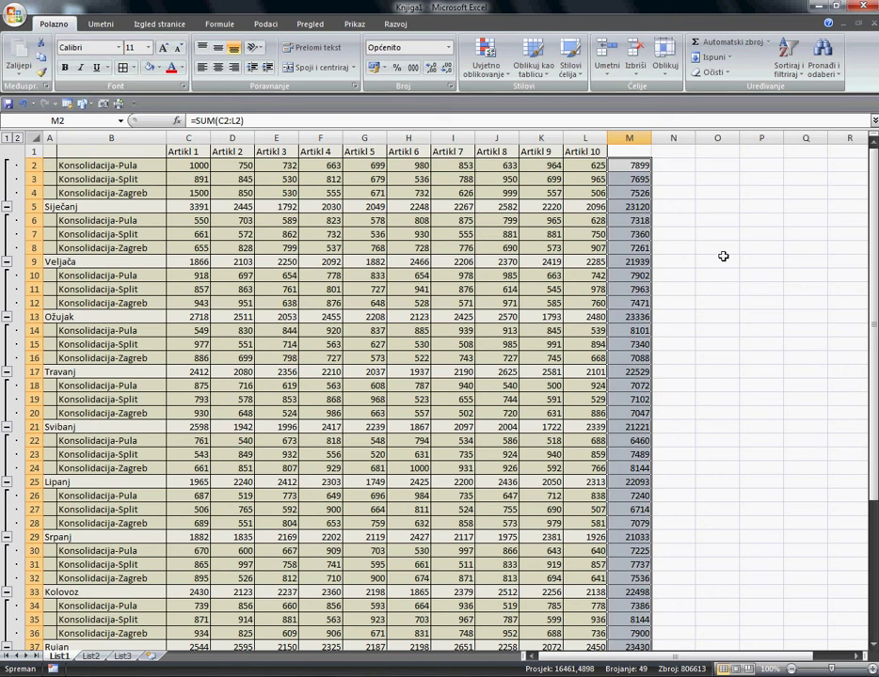
{"action": "left_click", "coordinate": [720, 194]}
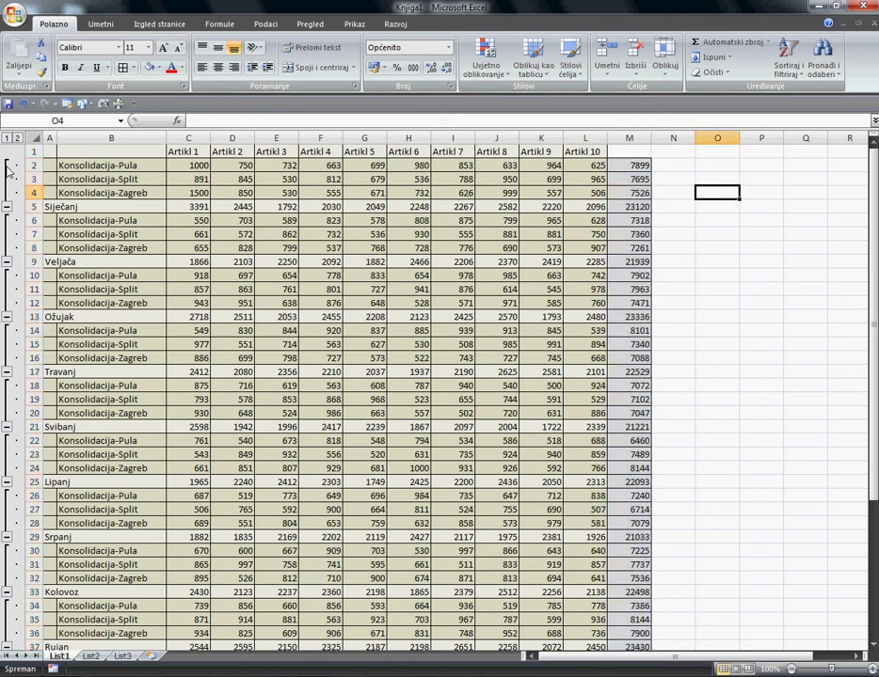
Collapse the outline to level 1 so only monthly summary rows and row 50 show.
{"action": "left_click", "coordinate": [6, 138]}
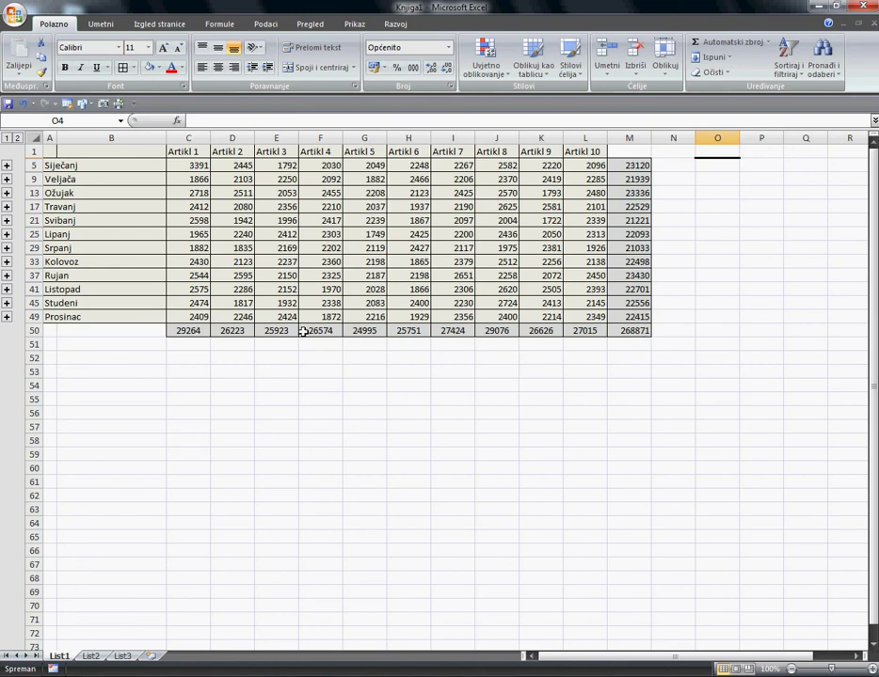
{"action": "left_click", "coordinate": [378, 440]}
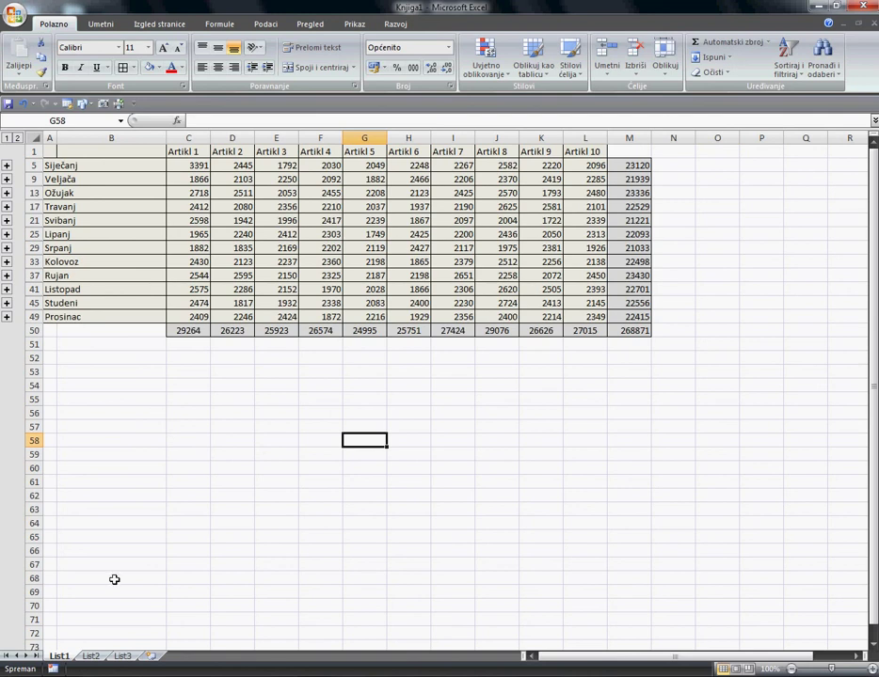
{"action": "left_click", "coordinate": [50, 154]}
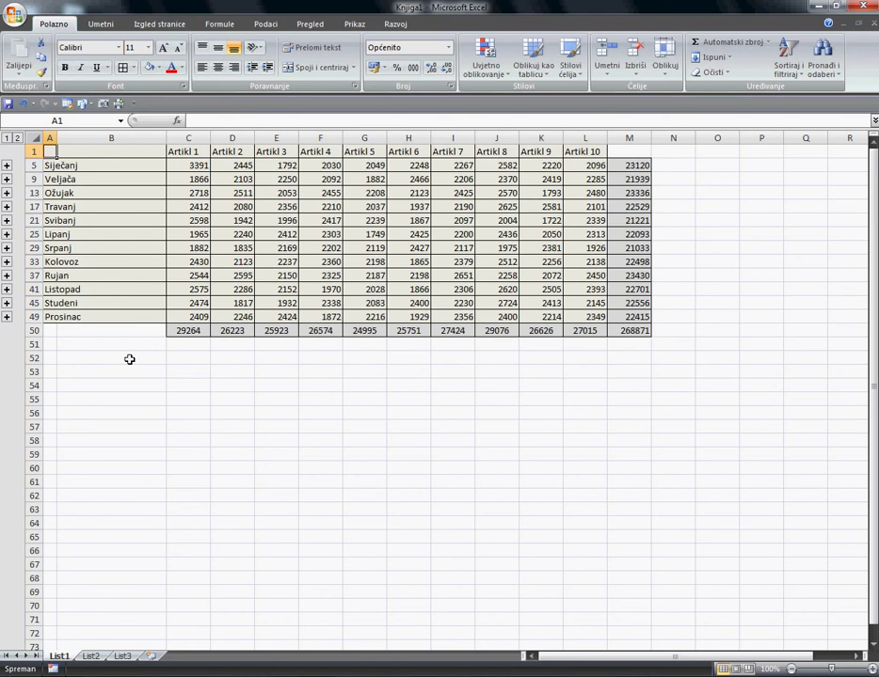
{"action": "left_click", "coordinate": [96, 156]}
{"action": "left_click", "coordinate": [51, 152]}
Review the collapsed table by selecting A50:B50 and then the whole range A1:M50.
{"action": "left_click_drag", "start_coordinate": [51, 331], "coordinate": [130, 332]}
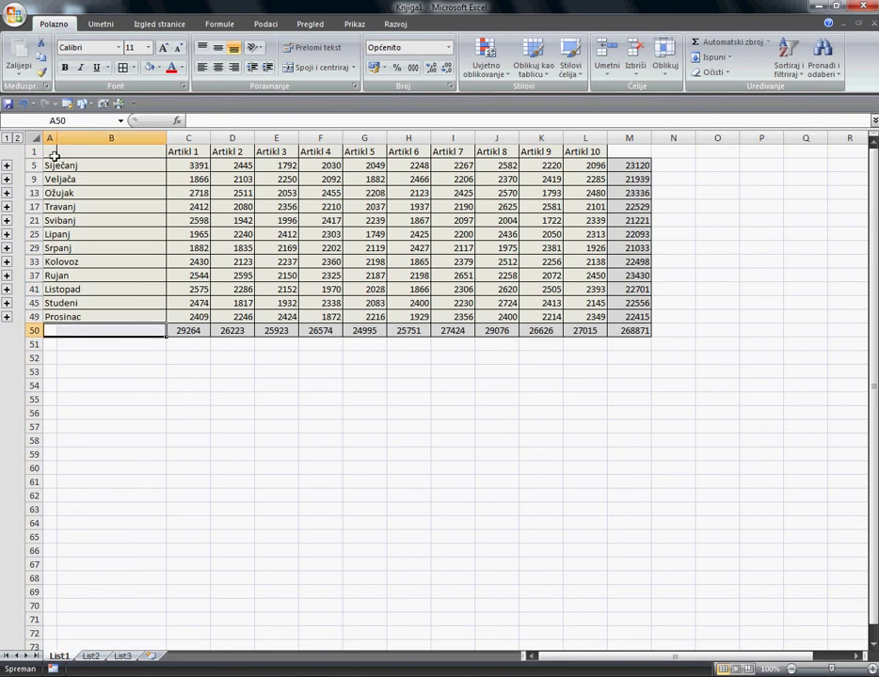
{"action": "left_click", "coordinate": [53, 152]}
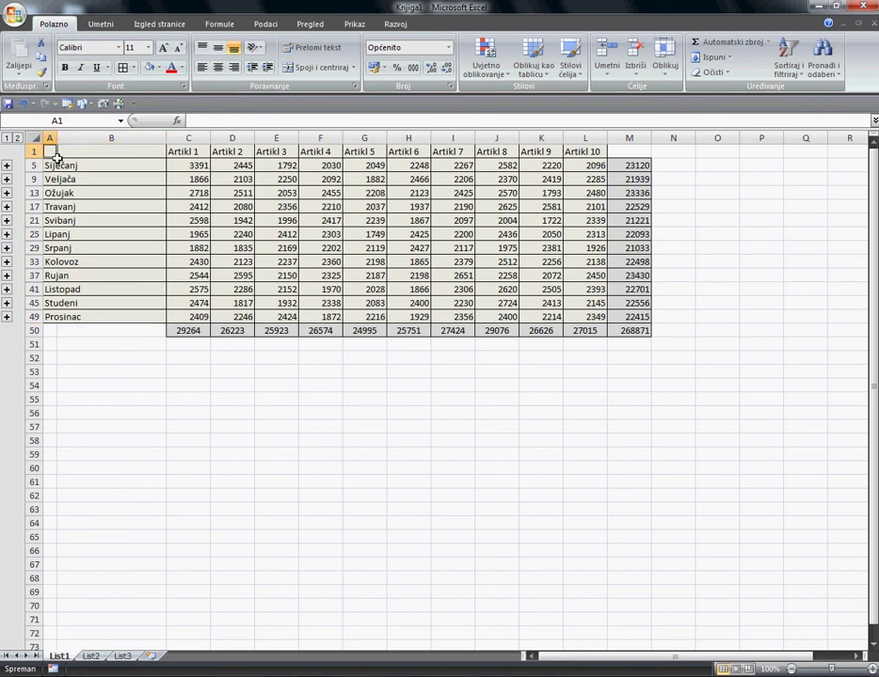
{"action": "left_click", "coordinate": [54, 335]}
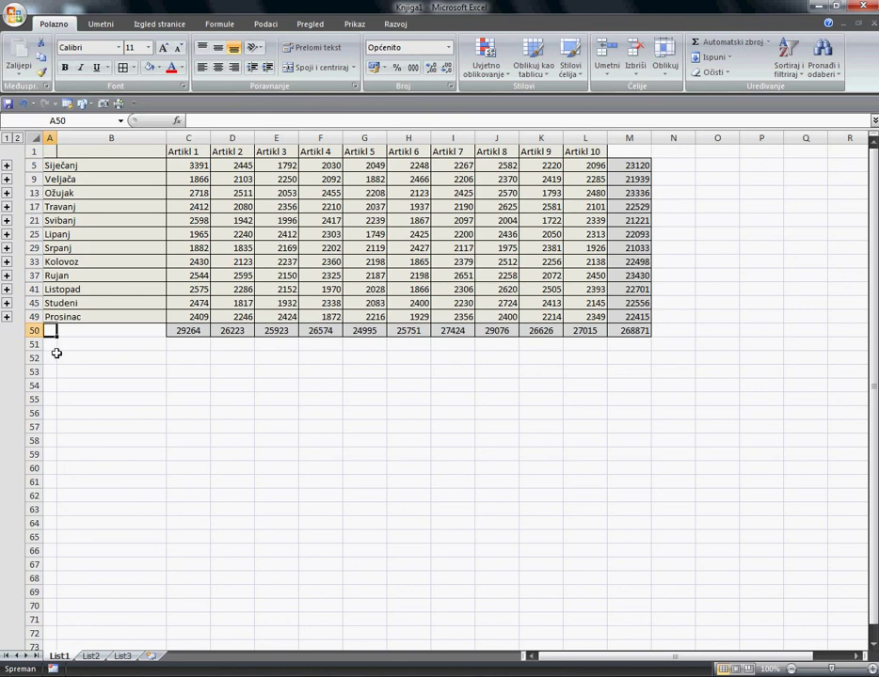
{"action": "left_click", "coordinate": [52, 152]}
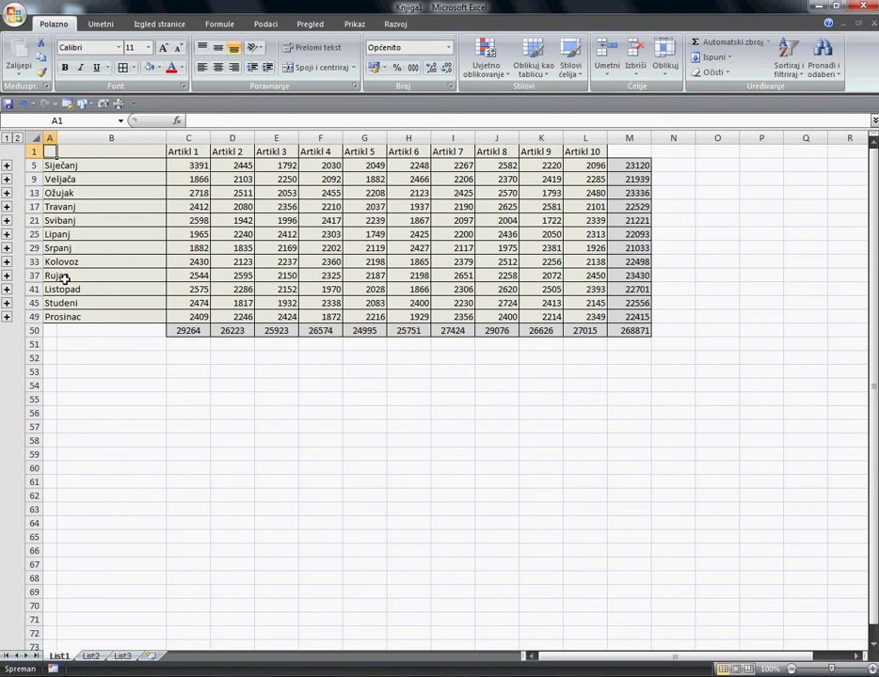
{"action": "left_click_drag", "start_coordinate": [57, 153], "coordinate": [628, 332]}
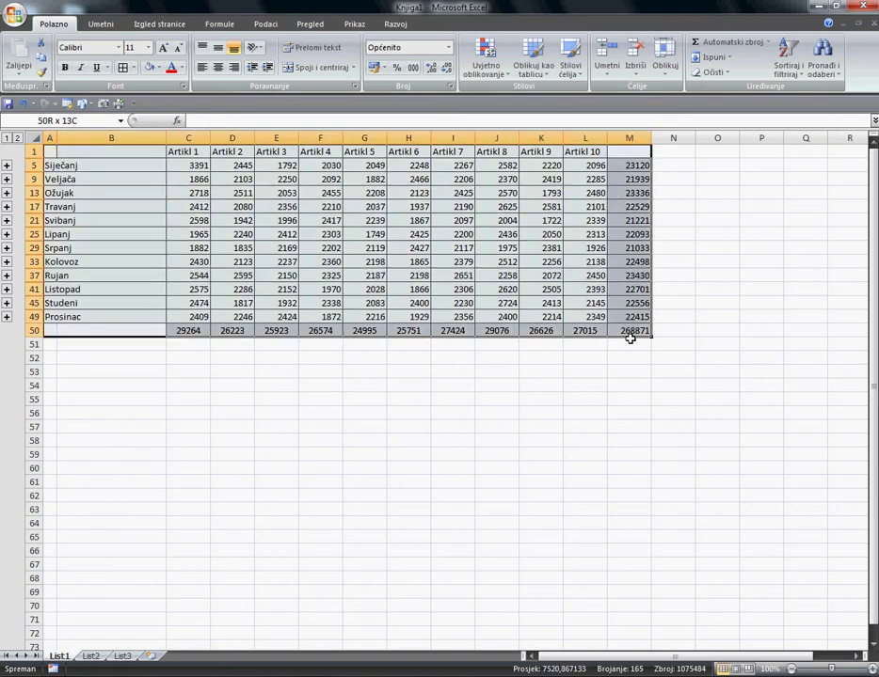
{"action": "left_click", "coordinate": [54, 335]}
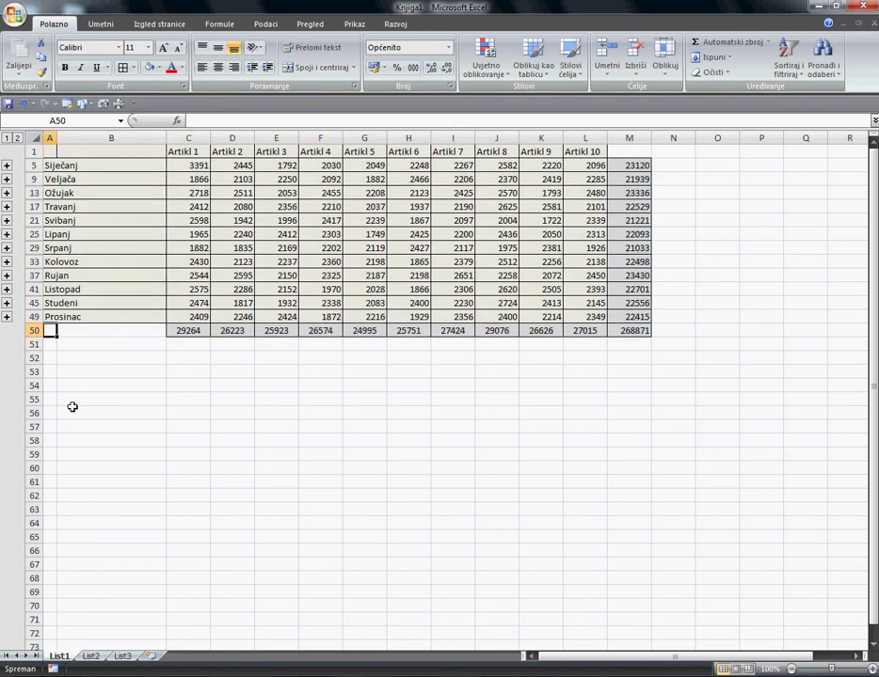
{"action": "key", "text": "Down"}
{"action": "key", "text": "Down"}
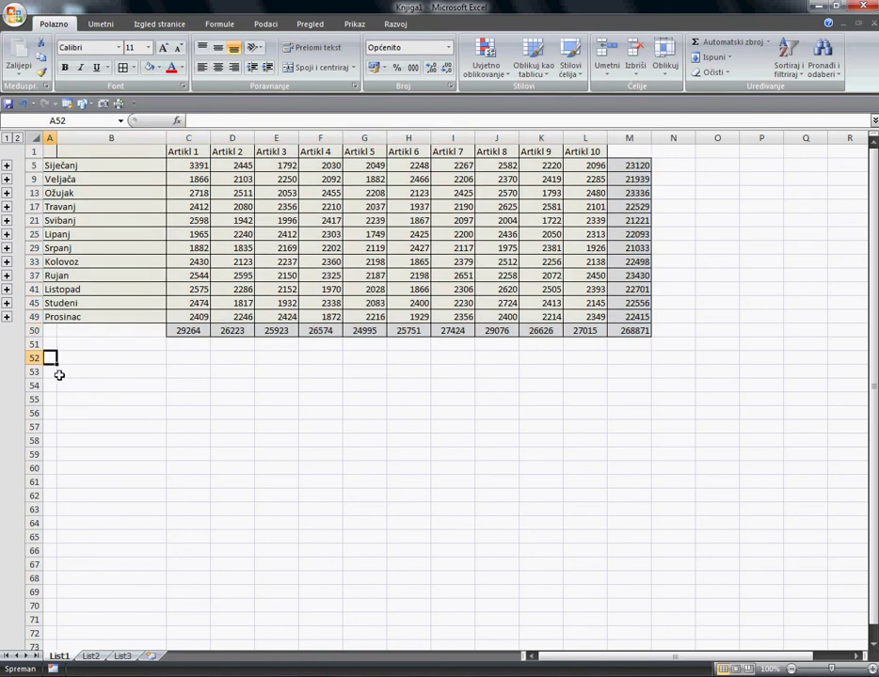